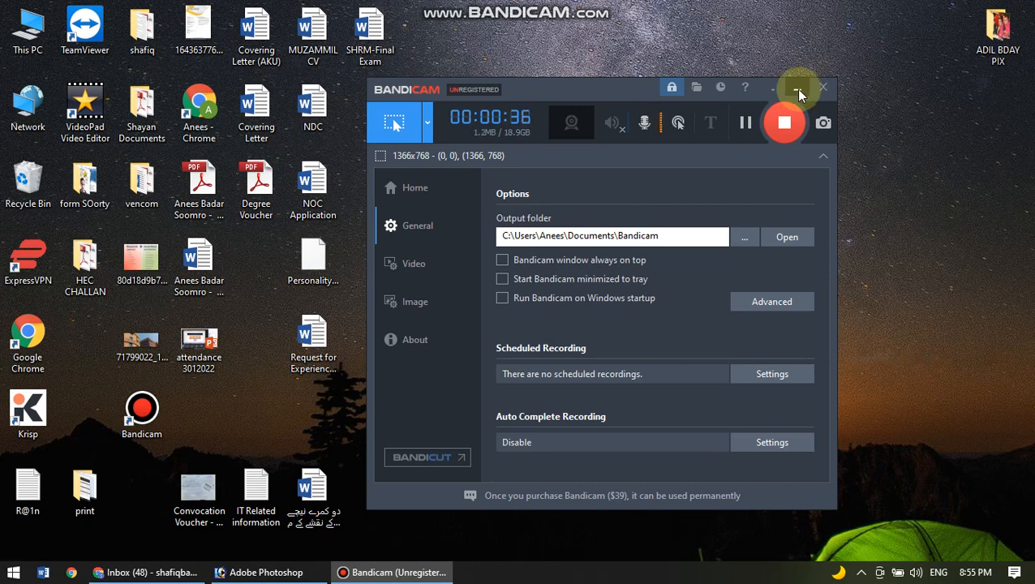
# - Minimize the Bandicam window and open the Windows app search
pyautogui.click(796, 90)
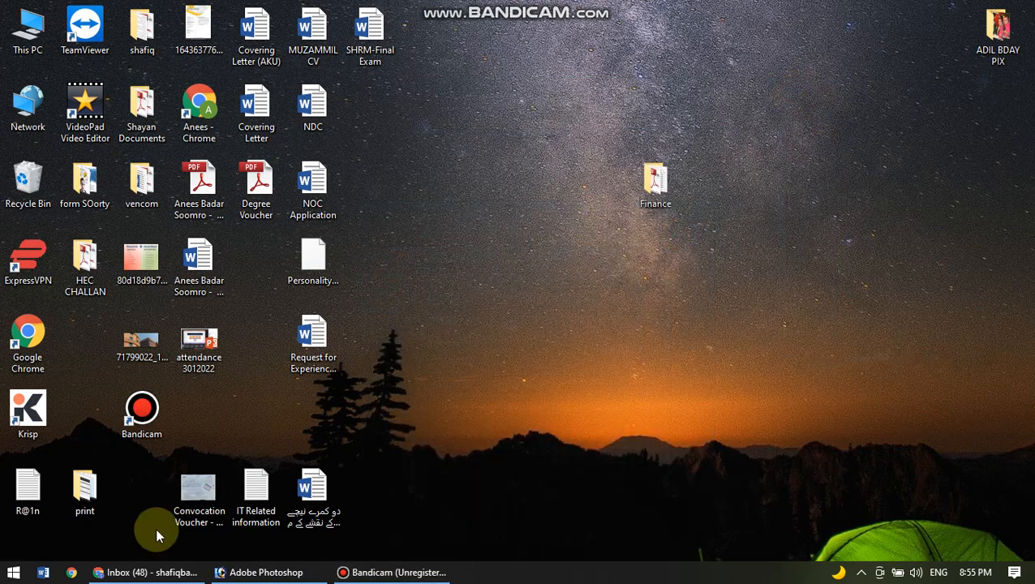
pyautogui.click(6, 574)
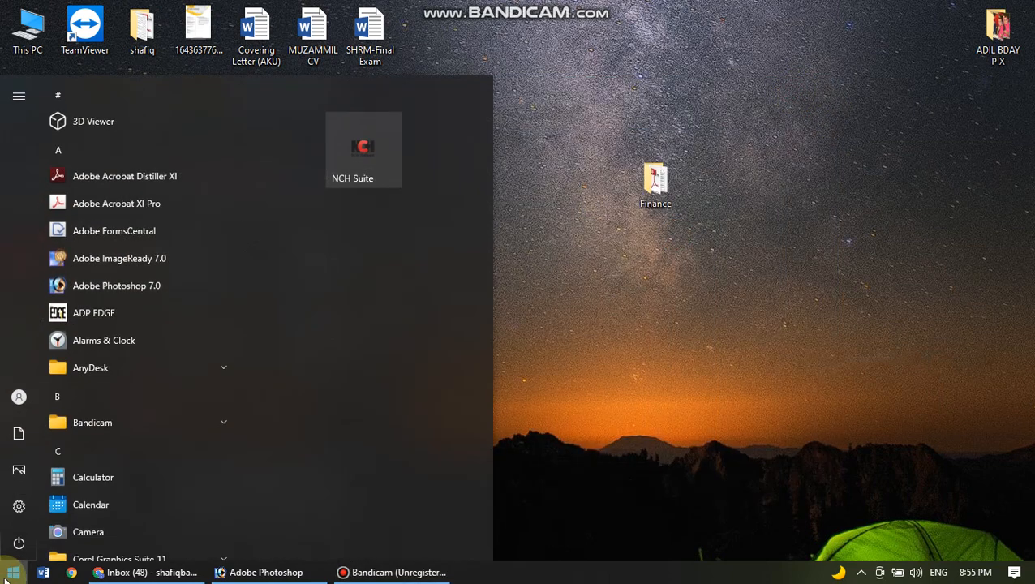
pyautogui.write('ur')
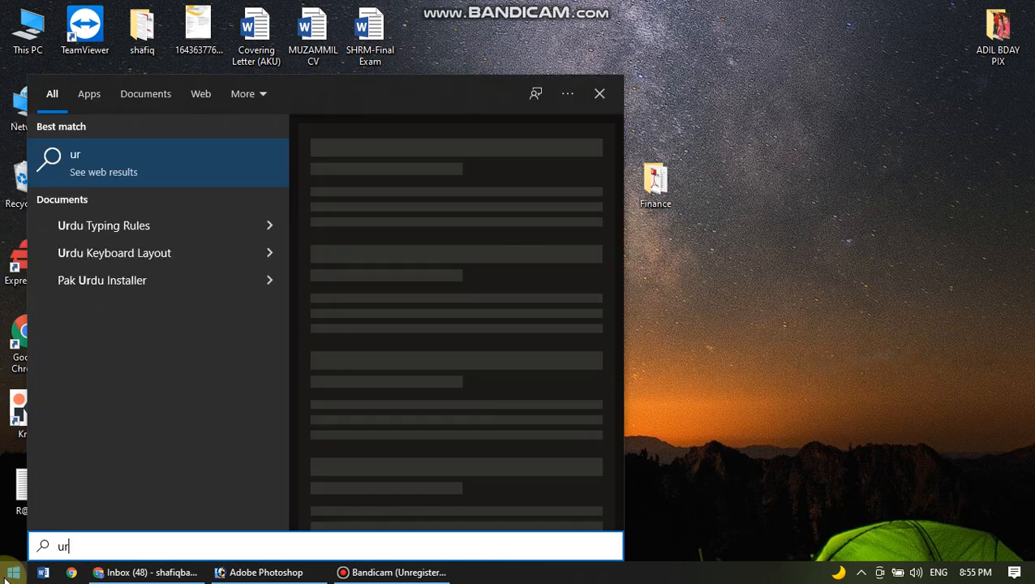
pyautogui.write('du')
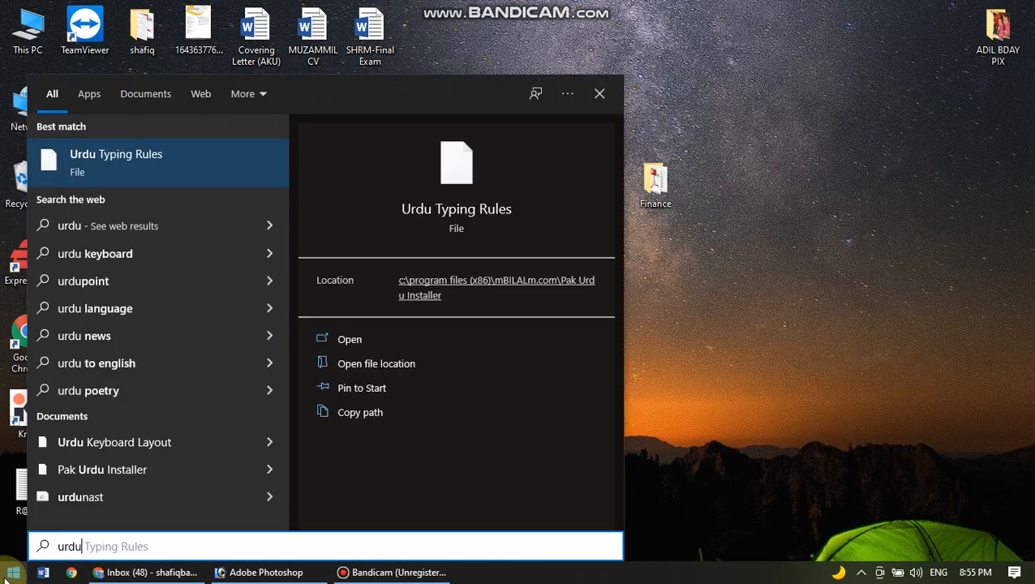
pyautogui.press('BackSpace')
pyautogui.press('BackSpace')
pyautogui.press('BackSpace')
pyautogui.press('BackSpace')
# - Search for "inpage", launch InPage 2009 and accept the HASP driver installation prompt
pyautogui.write('i')
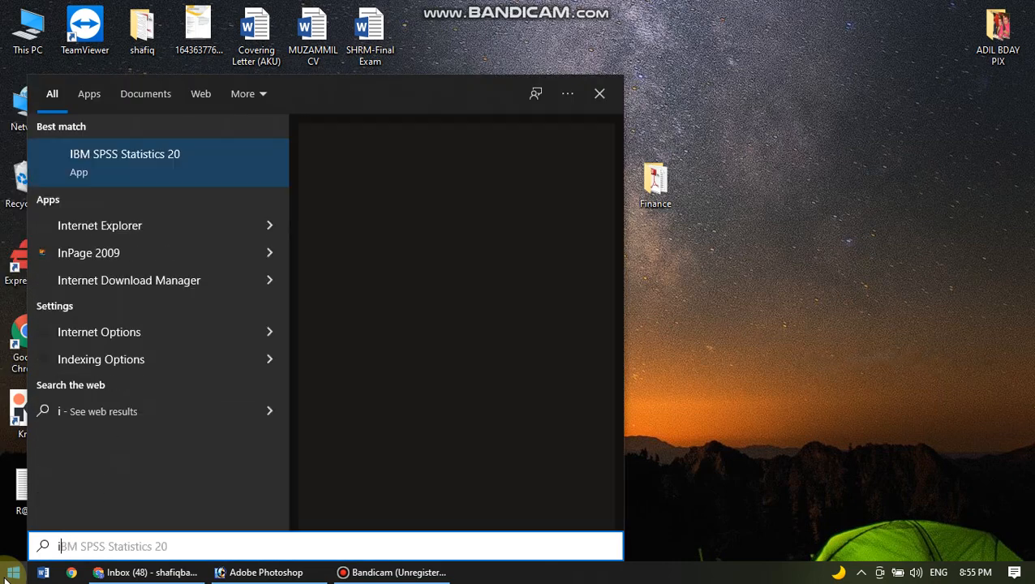
pyautogui.write('npage')
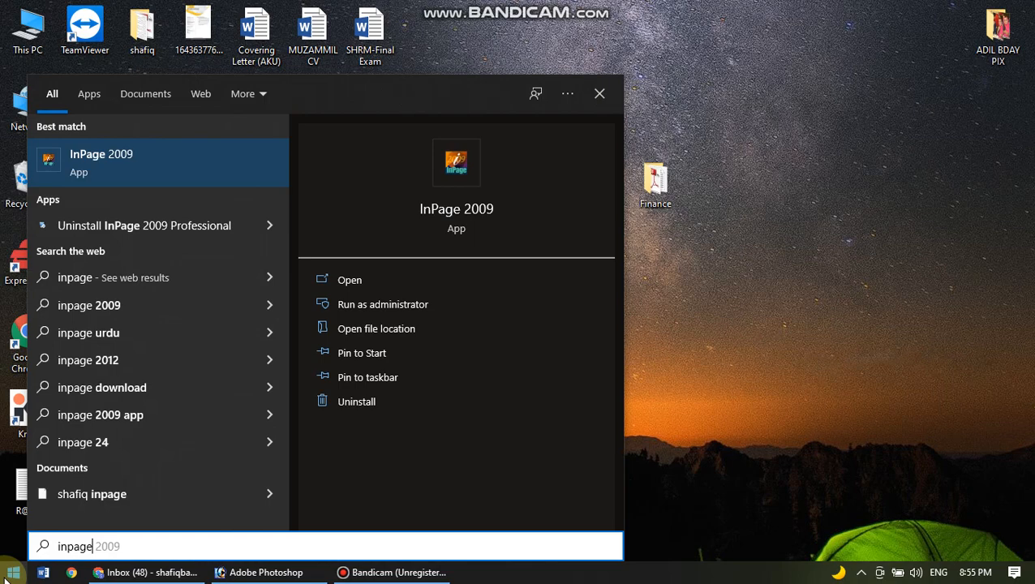
pyautogui.click(6, 577)
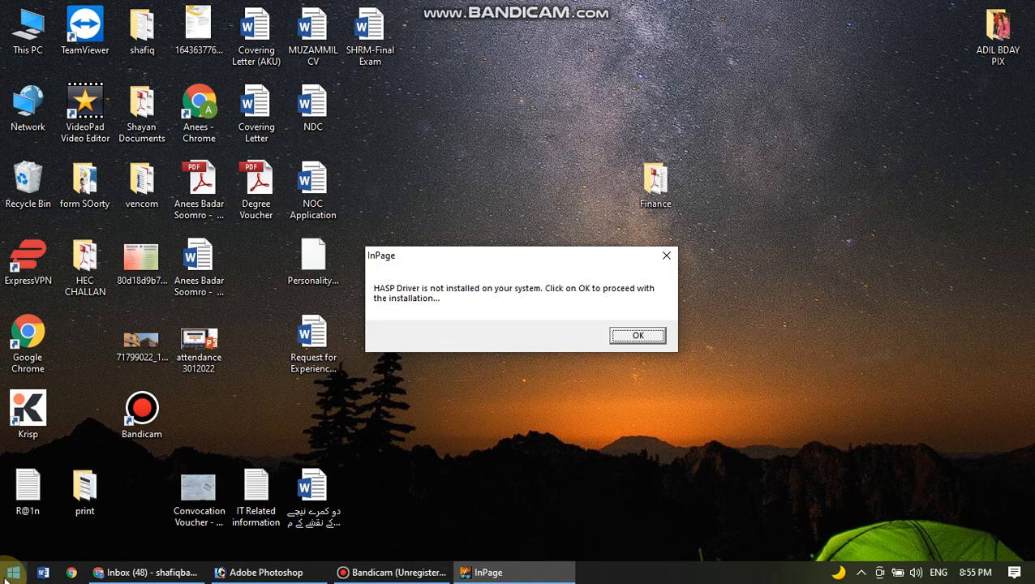
pyautogui.press('Return')
pyautogui.press('Return')
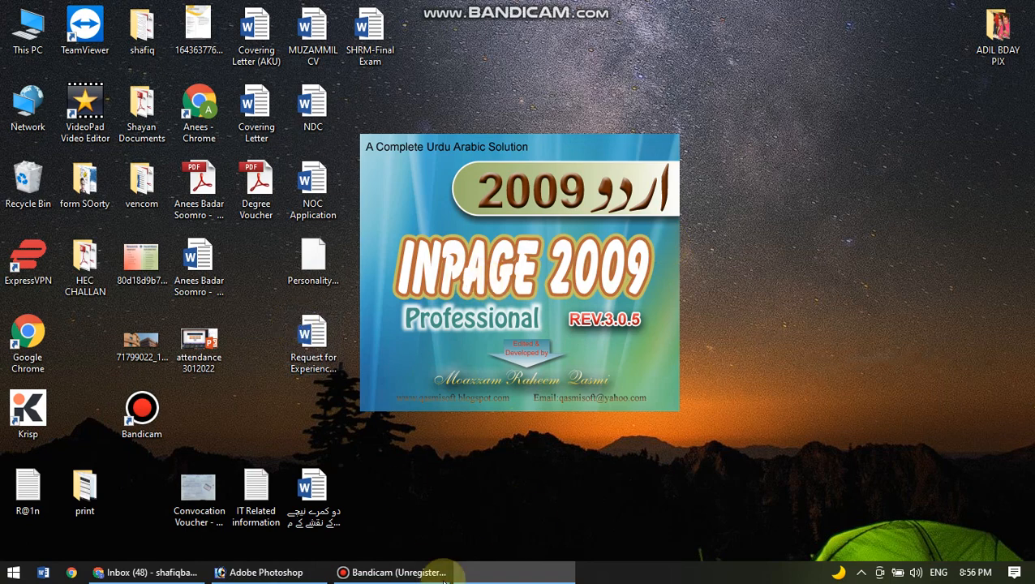
# - Switch to Adobe Photoshop and close it
pyautogui.click(296, 574)
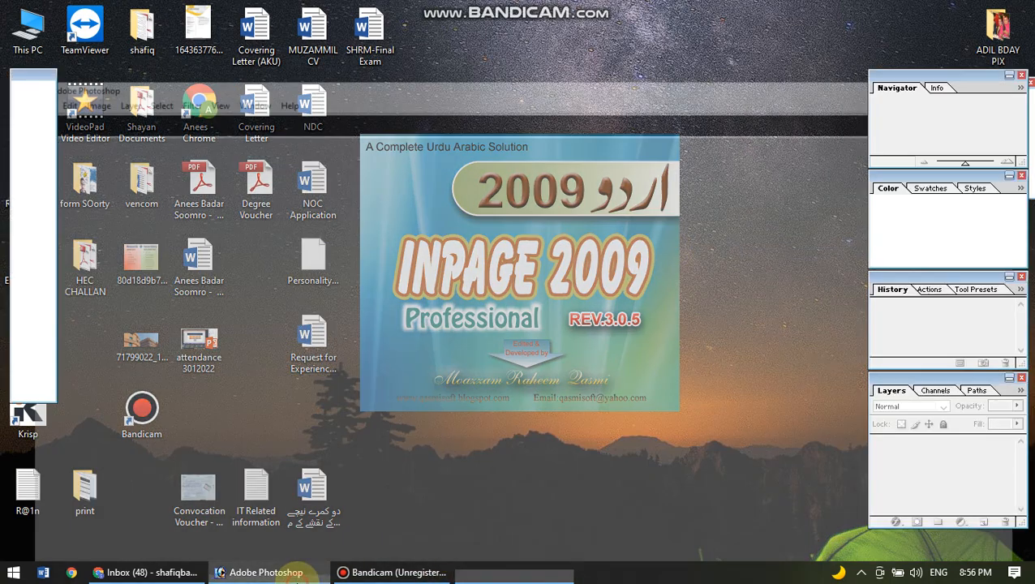
pyautogui.click(297, 574)
pyautogui.click(296, 574)
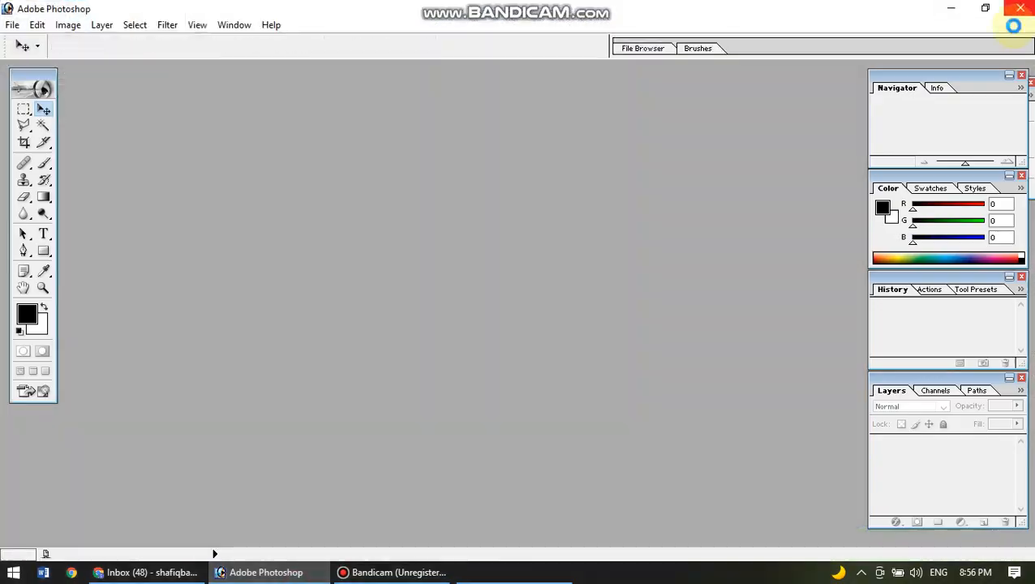
pyautogui.press('Tab')
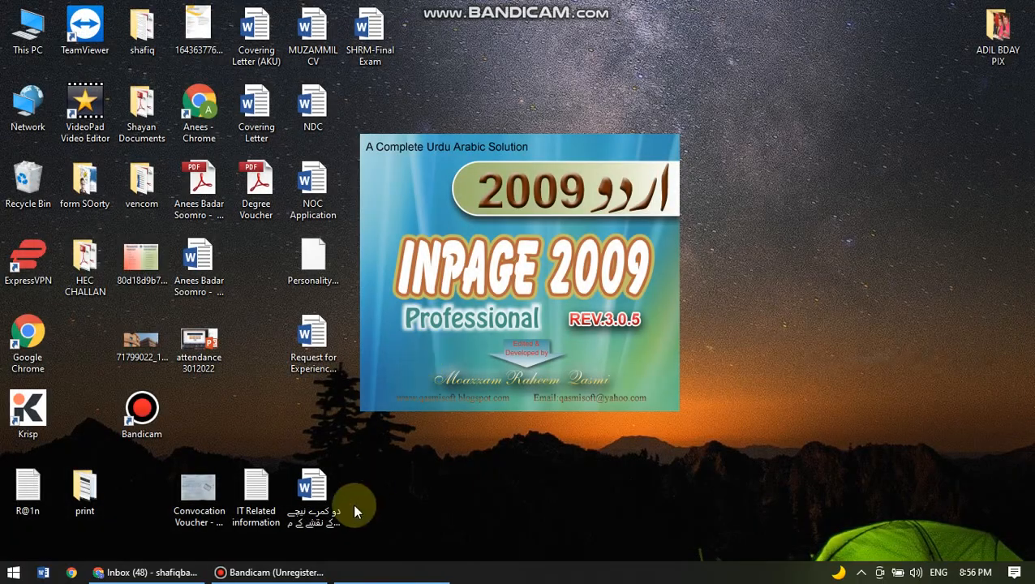
pyautogui.click(275, 573)
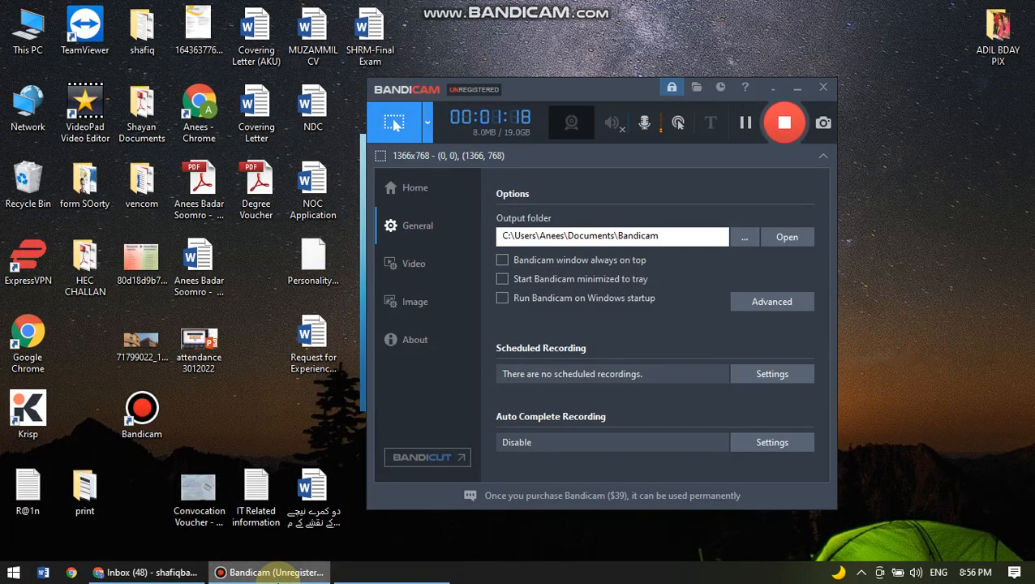
pyautogui.click(797, 88)
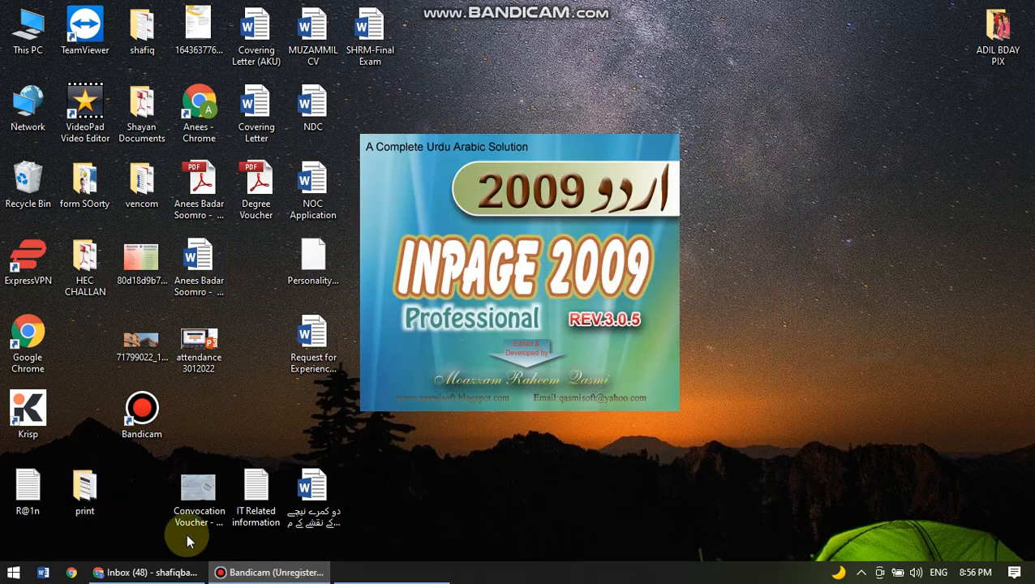
pyautogui.click(323, 570)
pyautogui.click(318, 574)
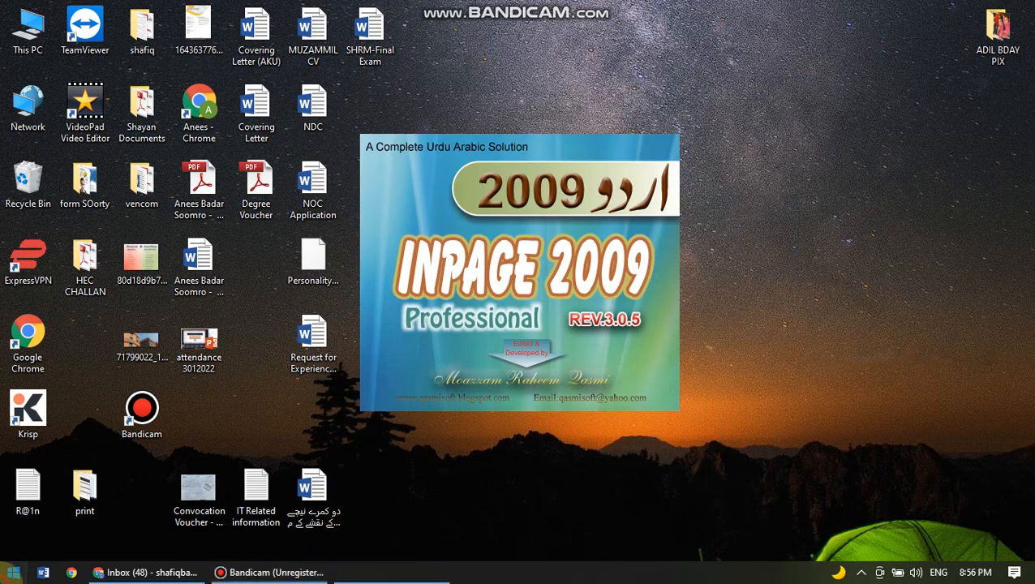
# - Dismiss the InPage splash screen and the system registry warning, leaving the Bandicam window minimized
pyautogui.click(13, 572)
pyautogui.click(576, 291)
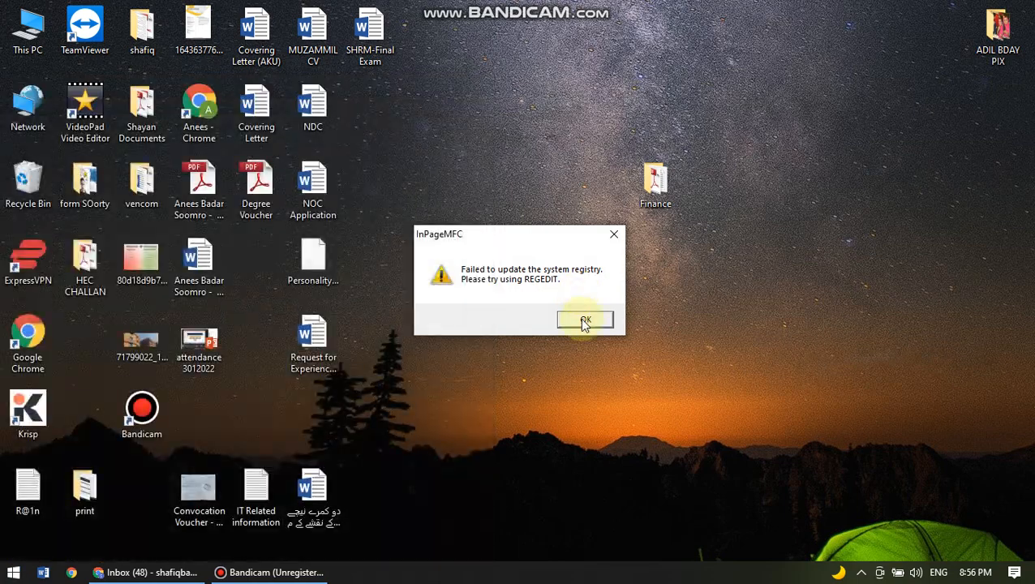
pyautogui.click(582, 317)
pyautogui.click(272, 572)
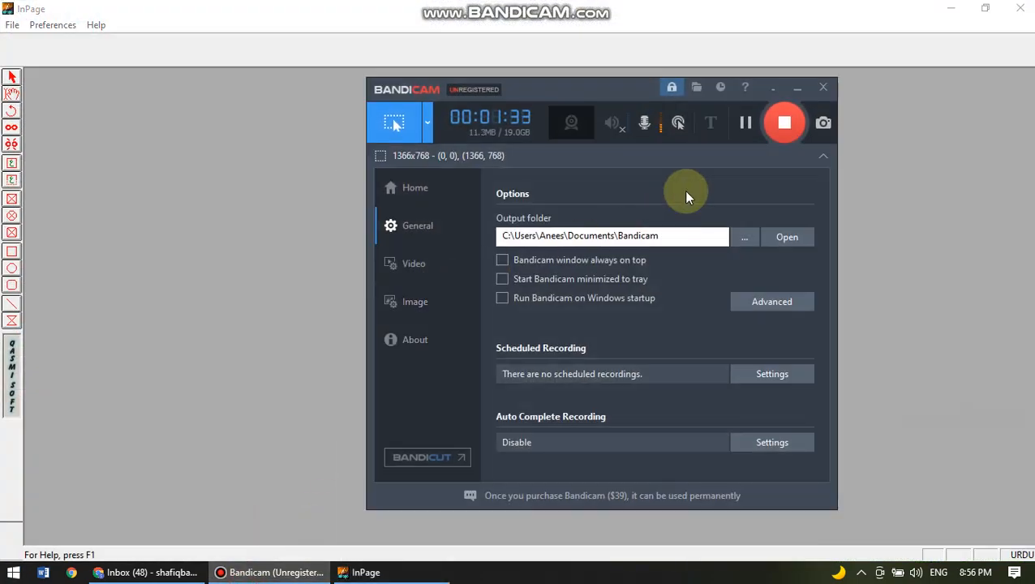
pyautogui.click(798, 90)
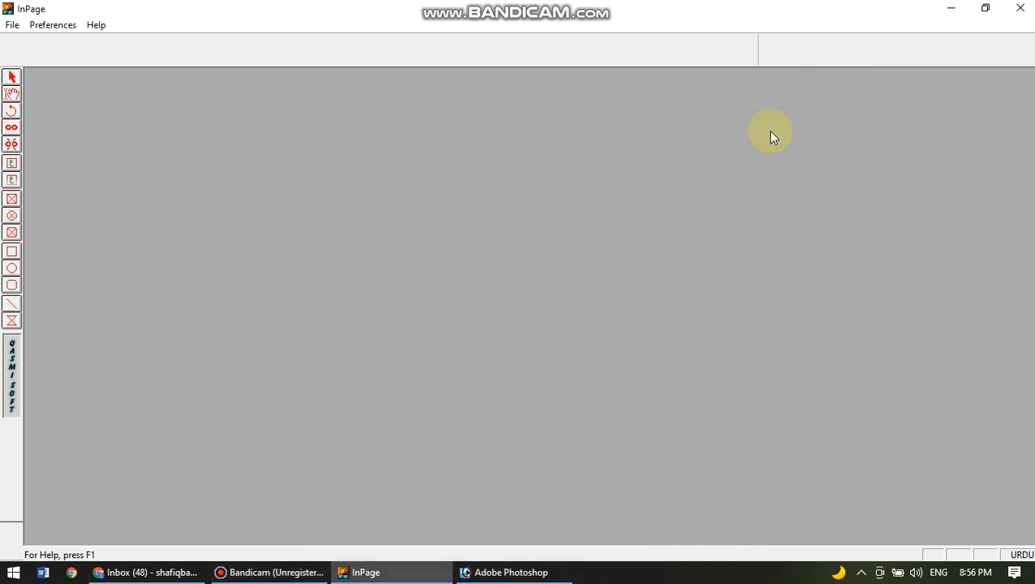
# - Create a new one-page A4 portrait document with 12.7 mm margins and right-to-left direction
pyautogui.click(14, 25)
pyautogui.click(29, 38)
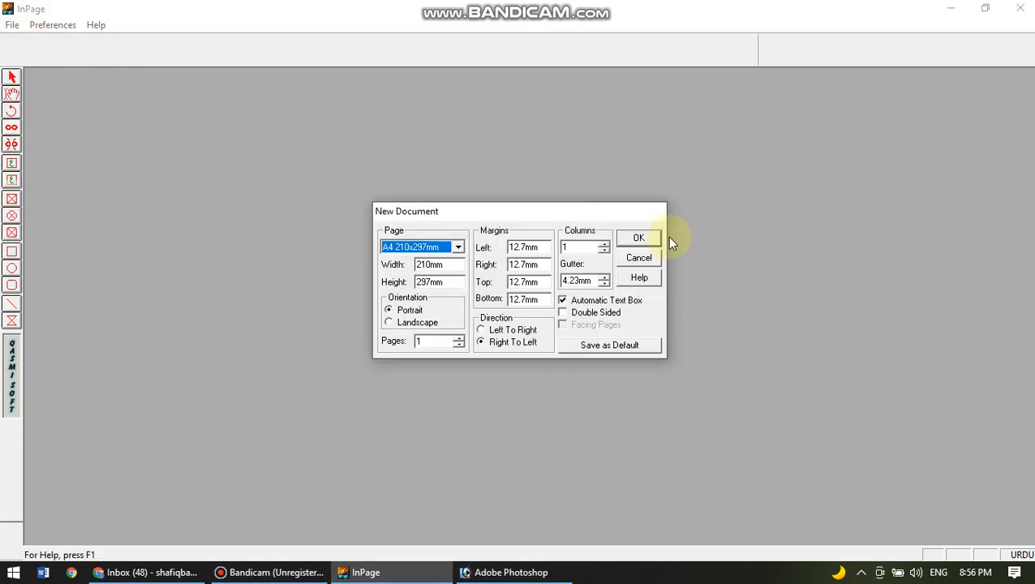
pyautogui.click(648, 248)
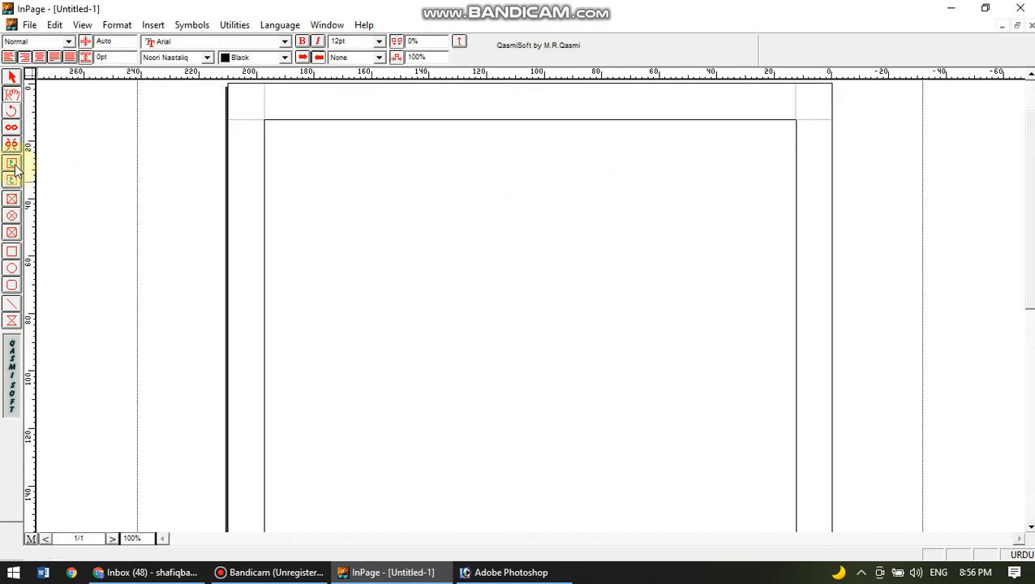
# - Draw a rectangular text box about 130 mm wide and 74 mm high in the upper half of the page
pyautogui.click(14, 180)
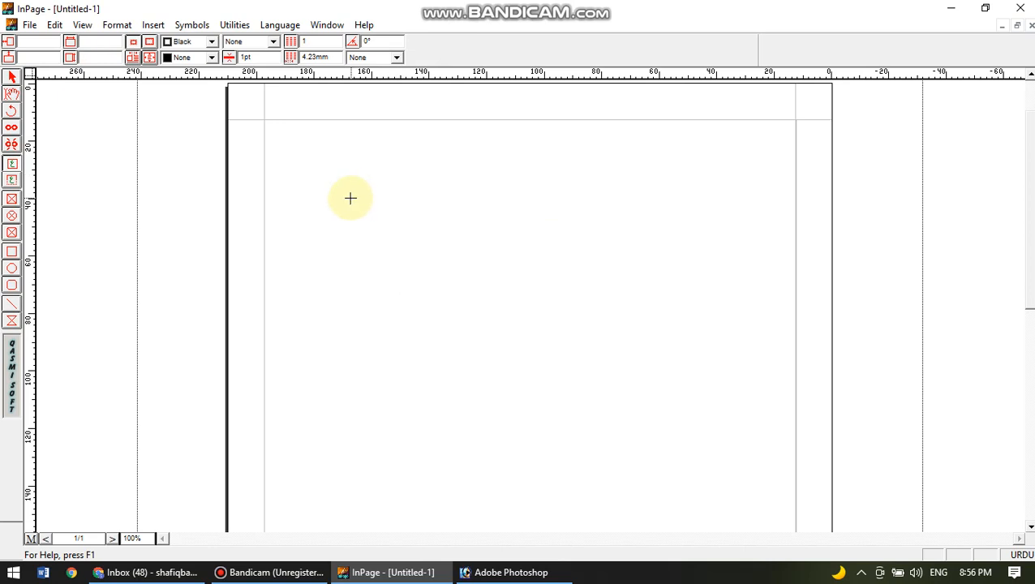
pyautogui.click(12, 165)
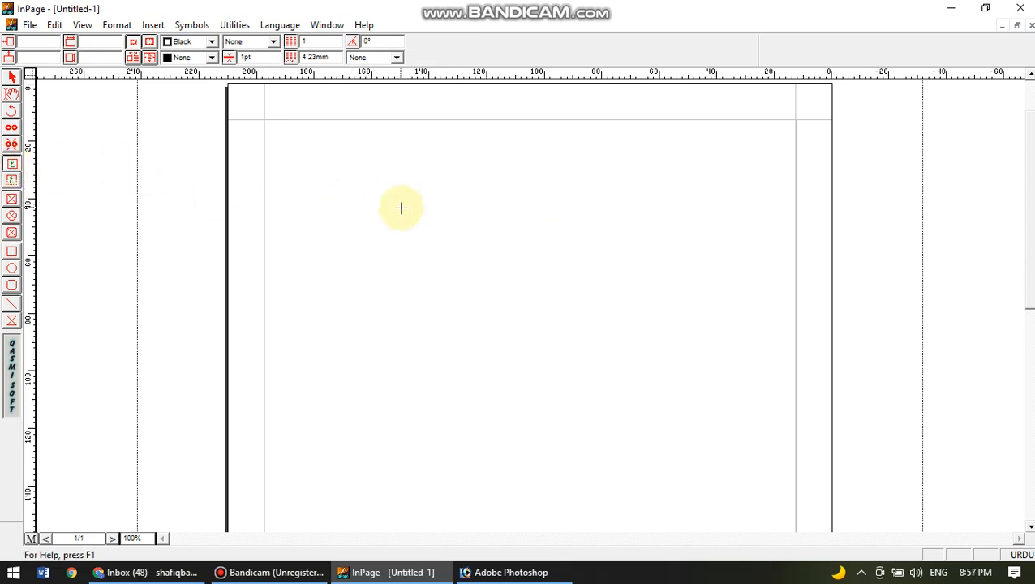
pyautogui.click(12, 165)
pyautogui.moveTo(358, 230); pyautogui.dragTo(734, 441)
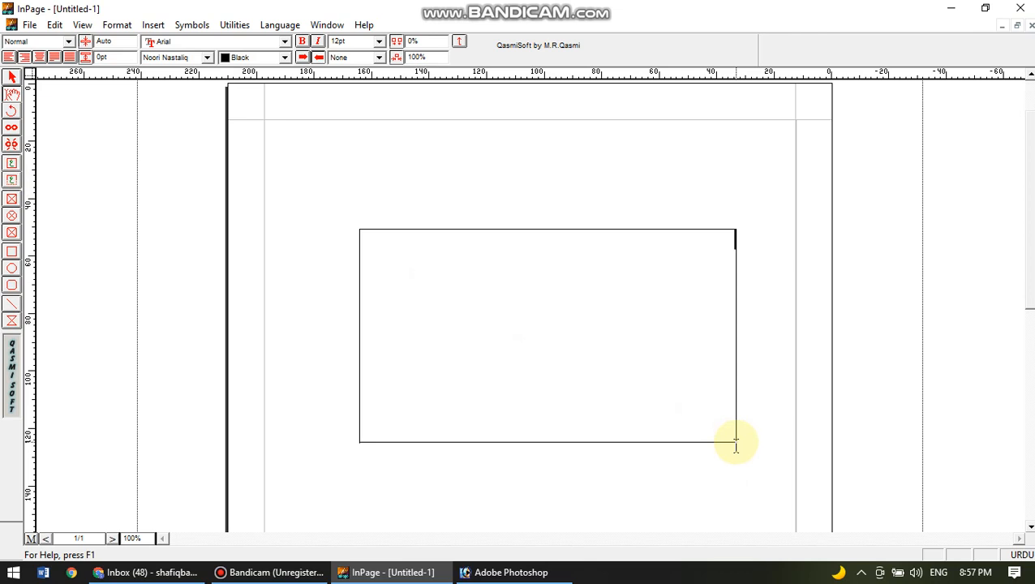
# - Set the font size to 36pt and enter the title "الناز بریانی سینٹر" in the text box
pyautogui.click(379, 42)
pyautogui.click(354, 109)
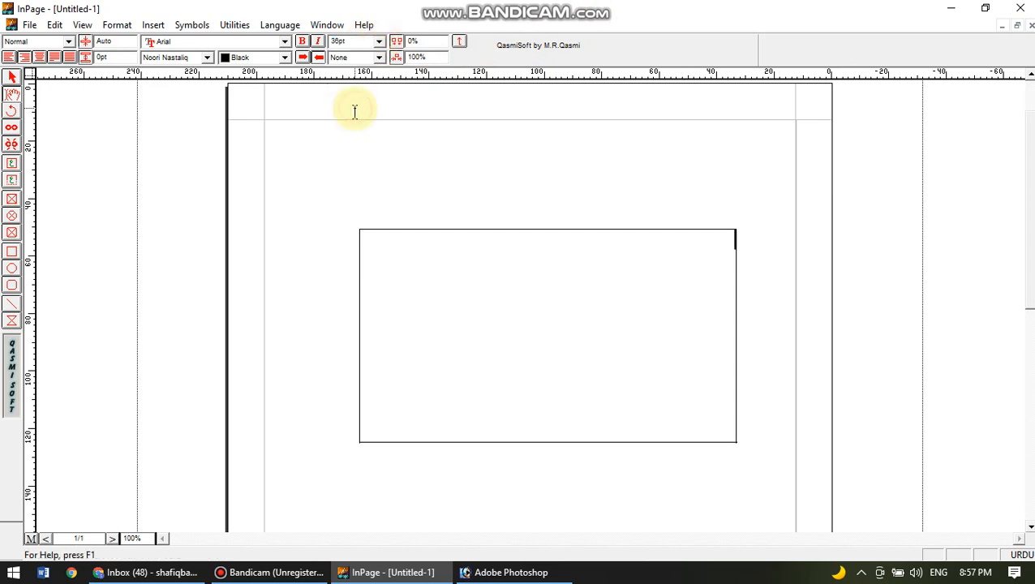
pyautogui.write('الناز')
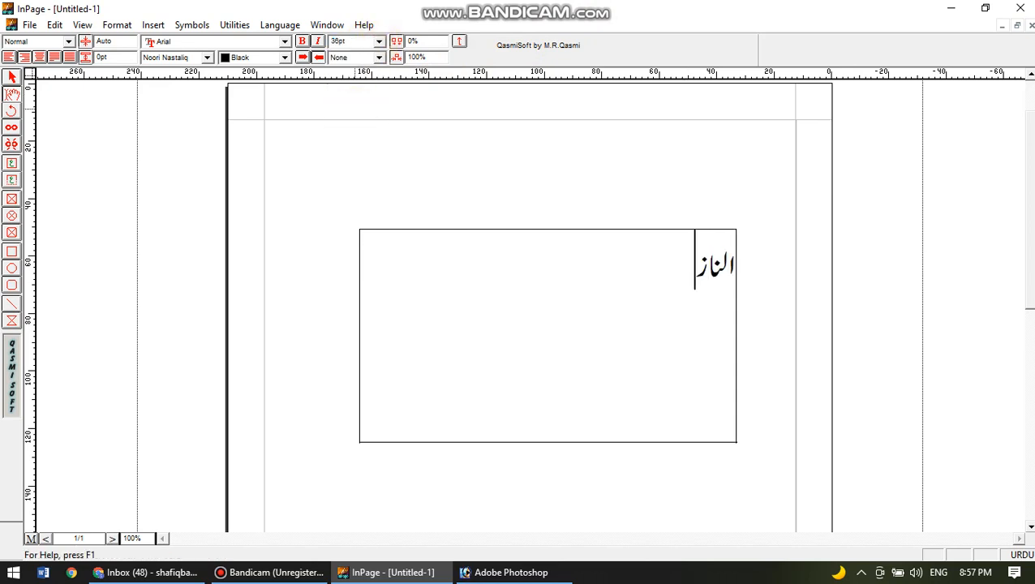
pyautogui.write('بریانی سین')
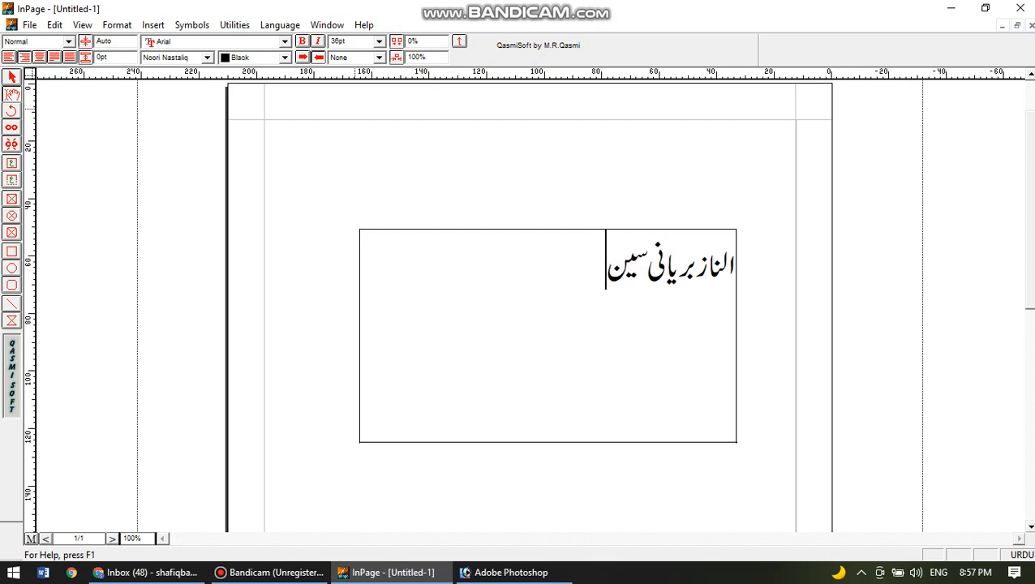
pyautogui.write('ٹر')
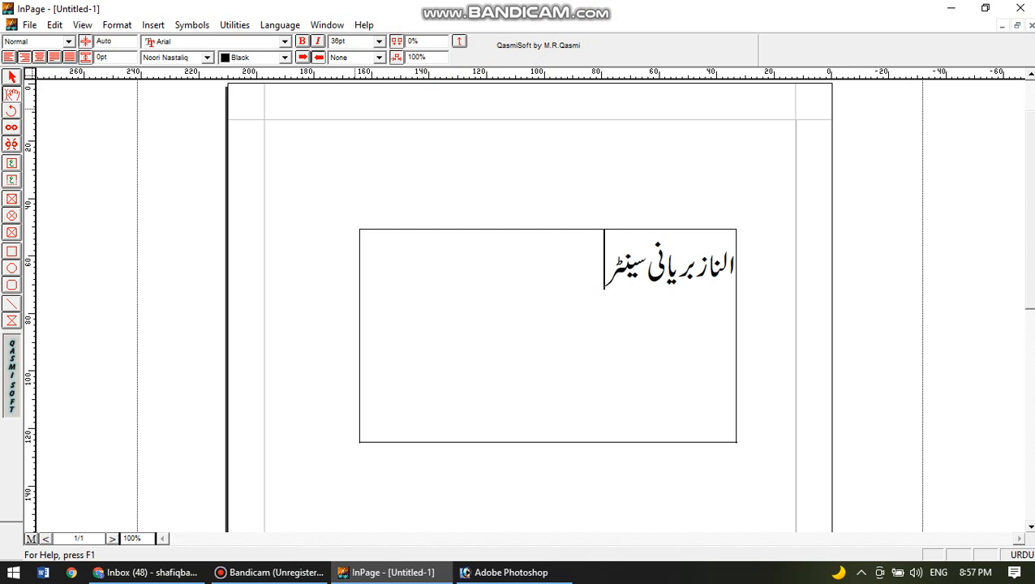
pyautogui.hotkey('ctrl', 'a')
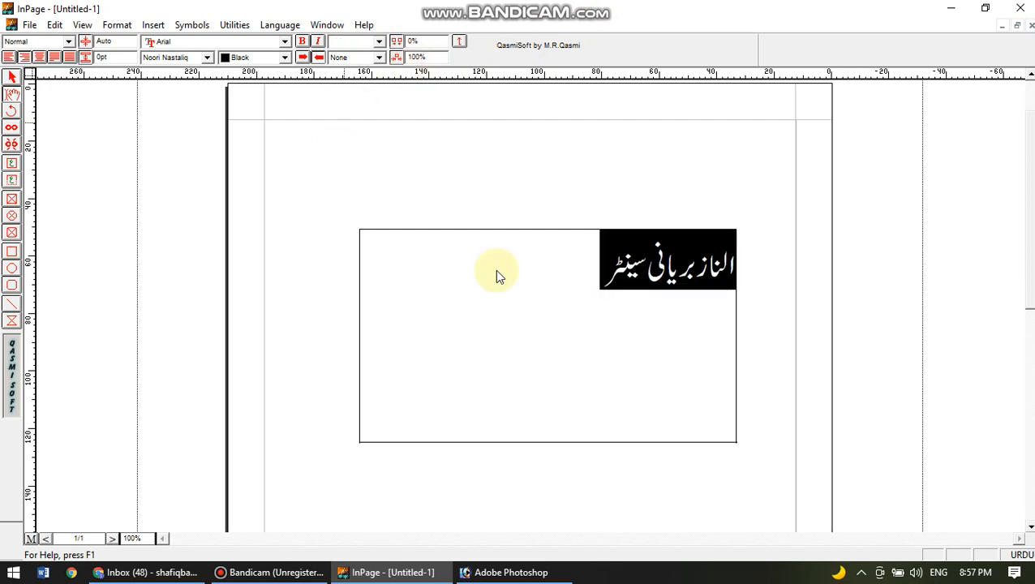
# - Add a second line below the title reading "بیف بریانی" and "چکن بریانی", separated by several spaces
pyautogui.click(603, 268)
pyautogui.press('Return')
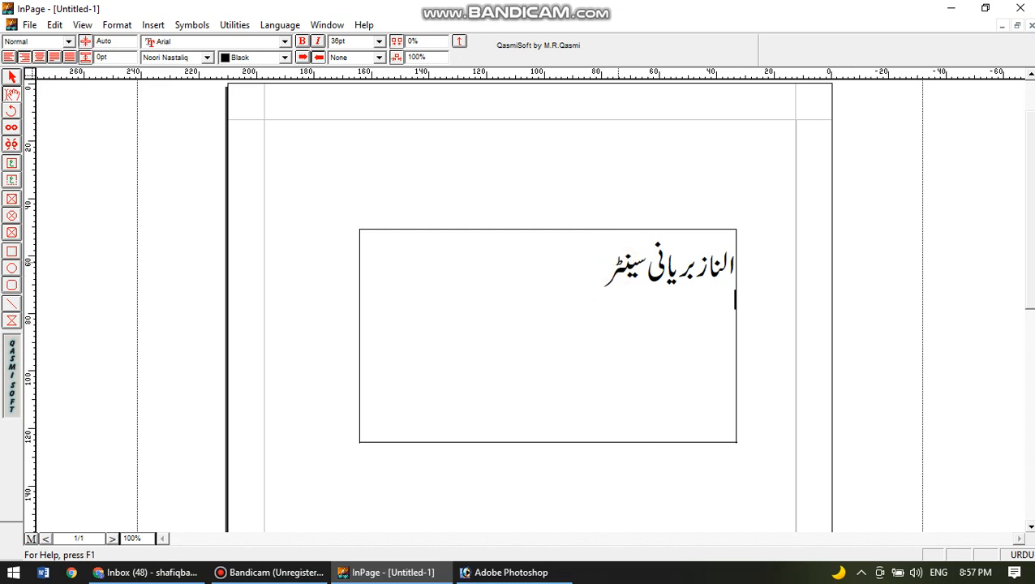
pyautogui.write('بیف')
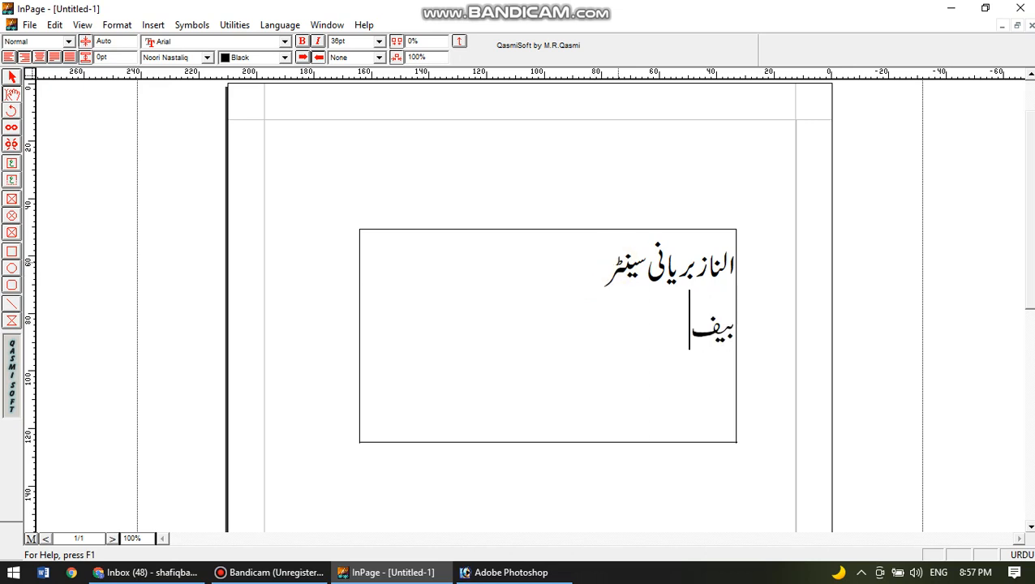
pyautogui.write(' بریانی')
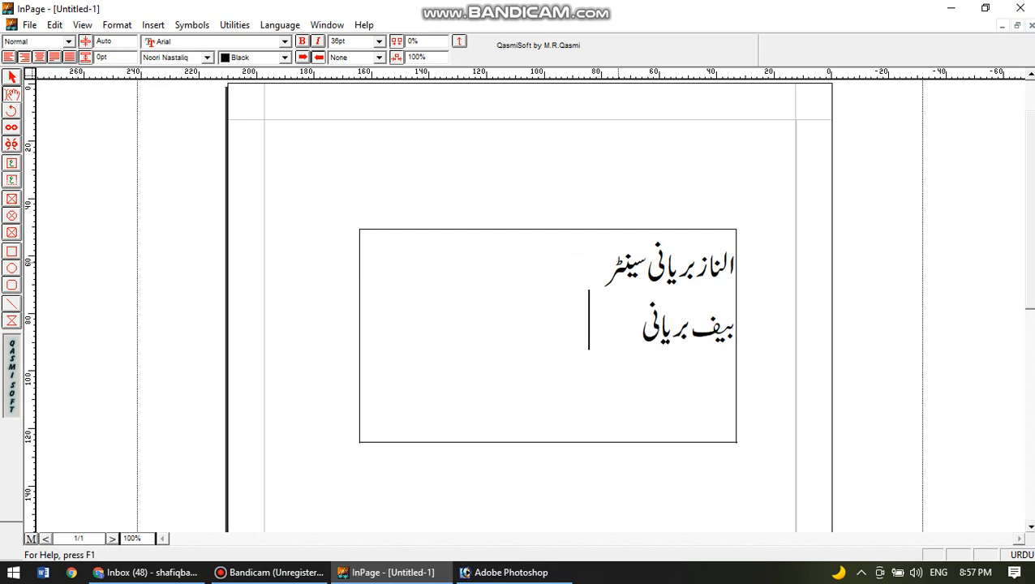
pyautogui.write('    چکن بریانی')
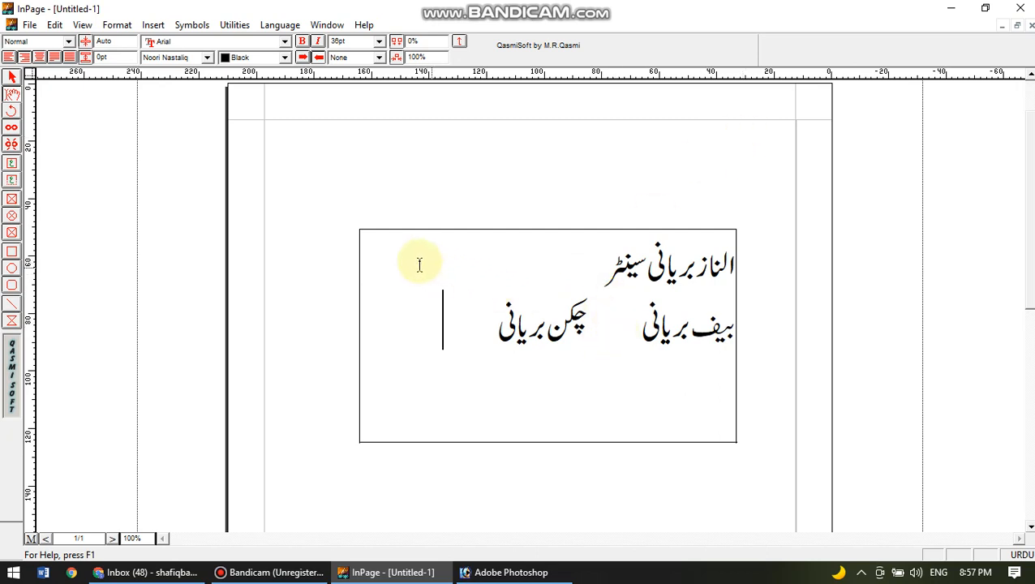
# - Center-align both lines of text in the text box
pyautogui.hotkey('ctrl', 'a')
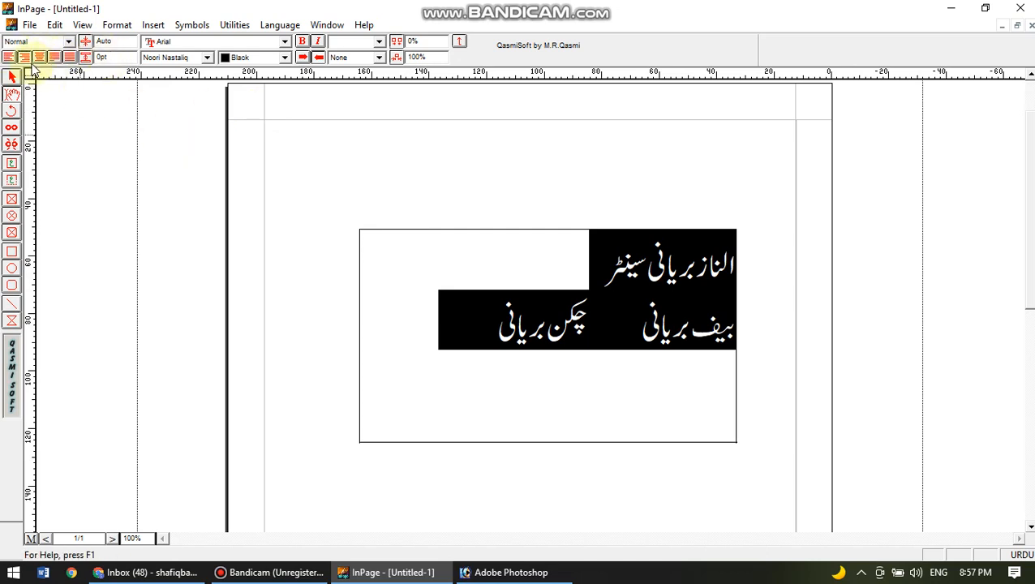
pyautogui.click(39, 57)
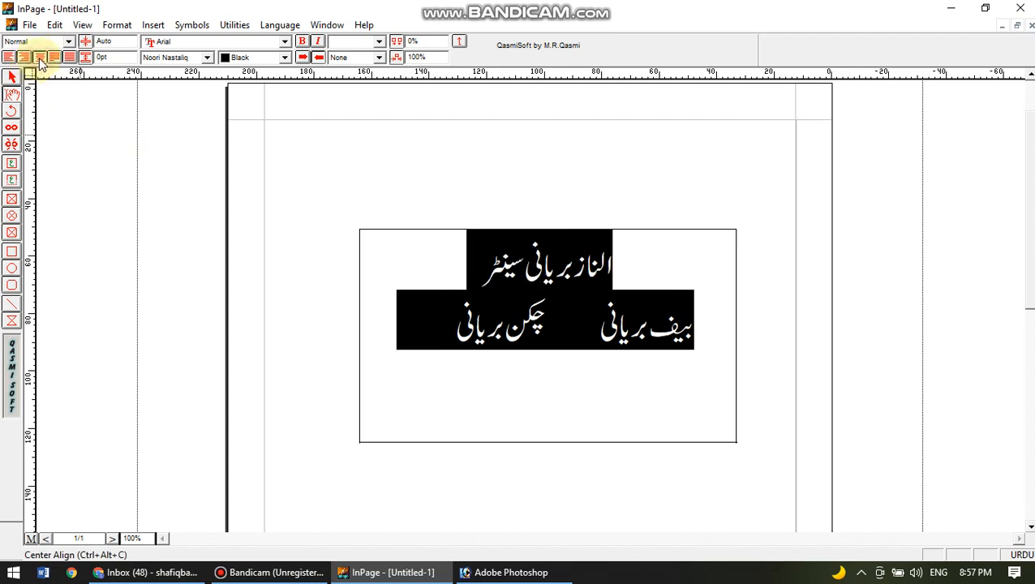
pyautogui.click(712, 393)
# - Change the Urdu font of the title line "الناز بریانی سینٹر" to Bombay Black
pyautogui.moveTo(475, 273); pyautogui.dragTo(649, 270)
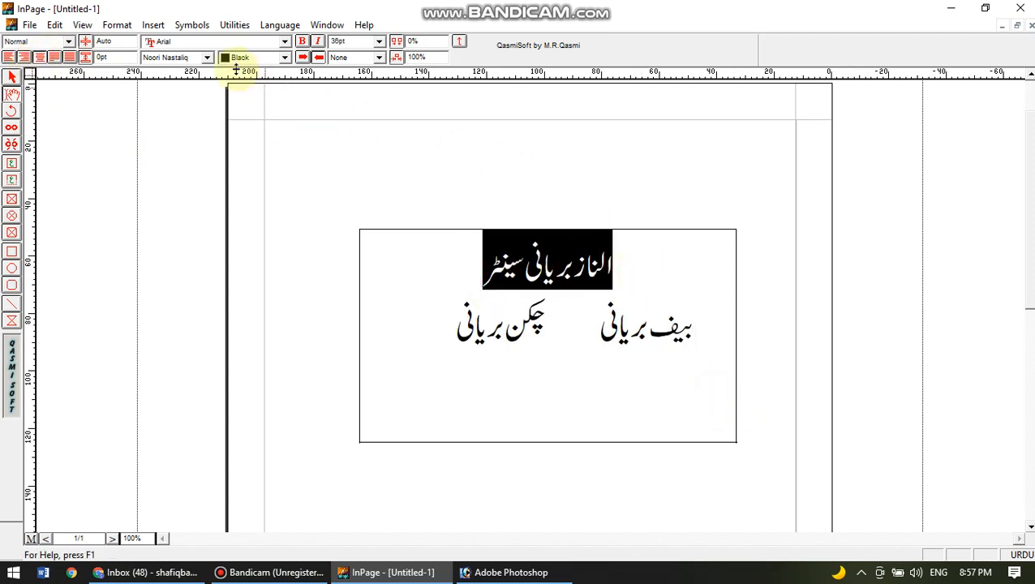
pyautogui.click(207, 58)
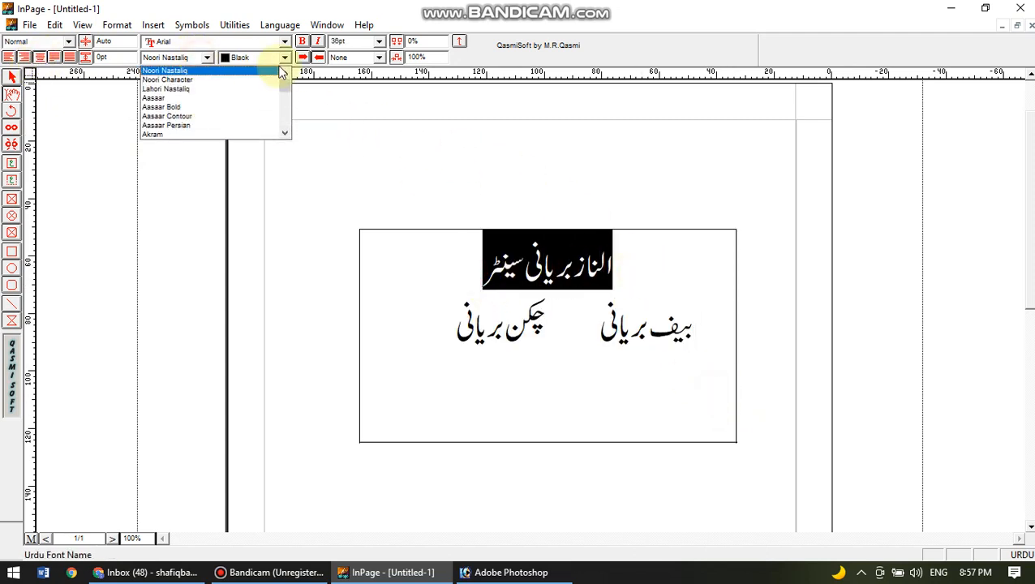
pyautogui.click(284, 133)
pyautogui.click(284, 133)
pyautogui.scroll(-2, 288, 116)
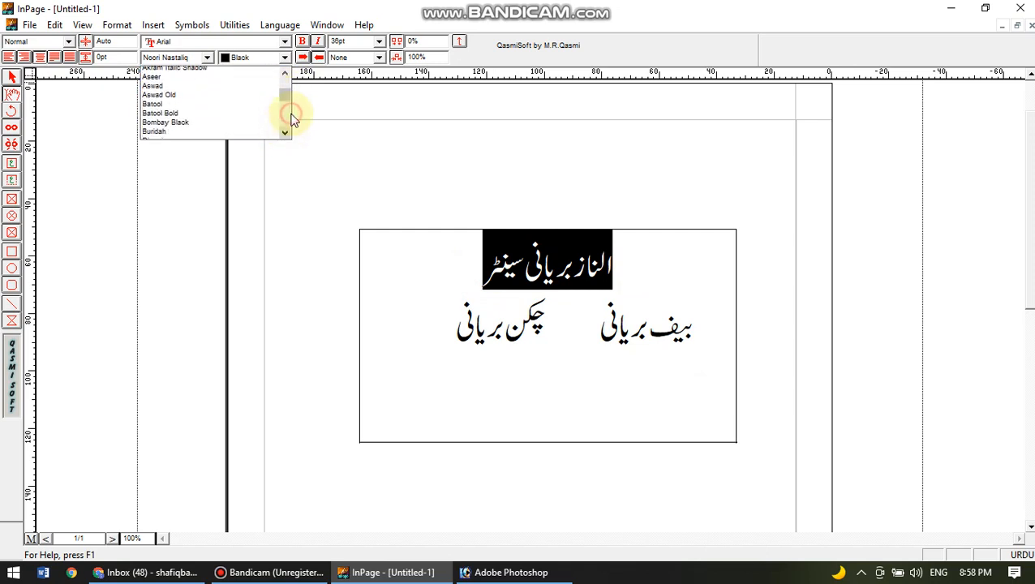
pyautogui.click(236, 108)
pyautogui.click(638, 392)
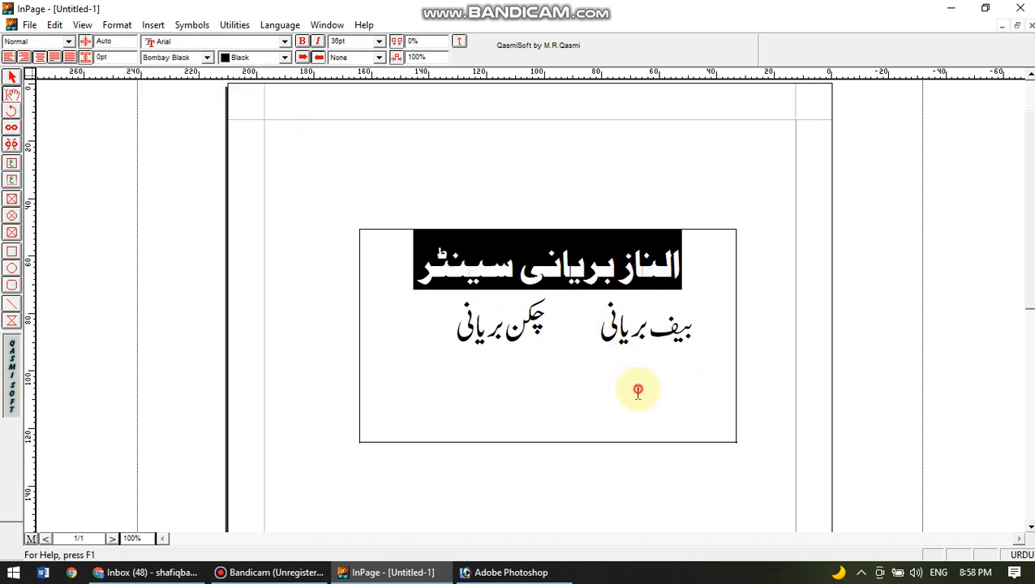
# - Select the text box as an object, start exporting the selected object as a picture, and browse for a save location
pyautogui.click(547, 282)
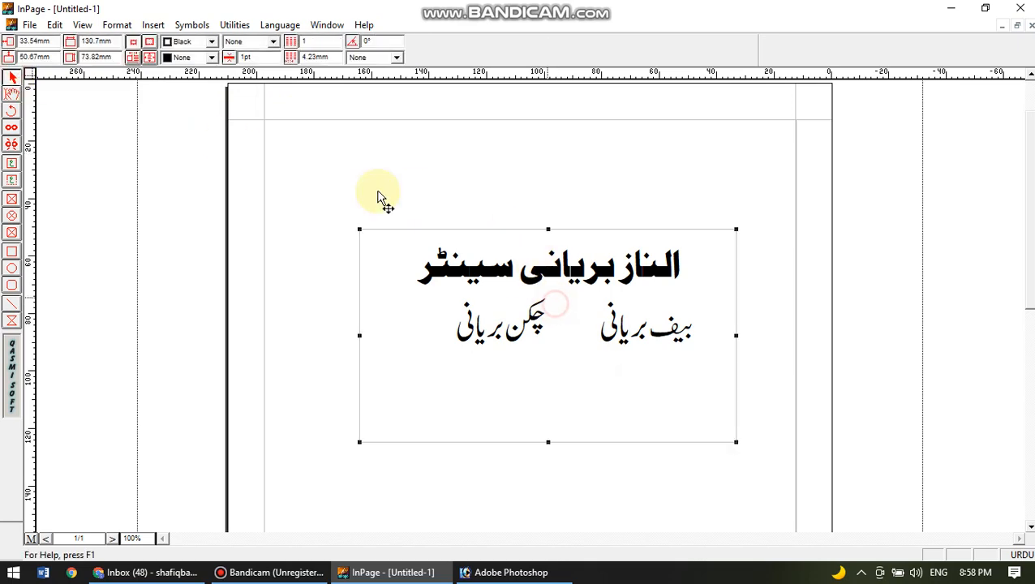
pyautogui.click(29, 25)
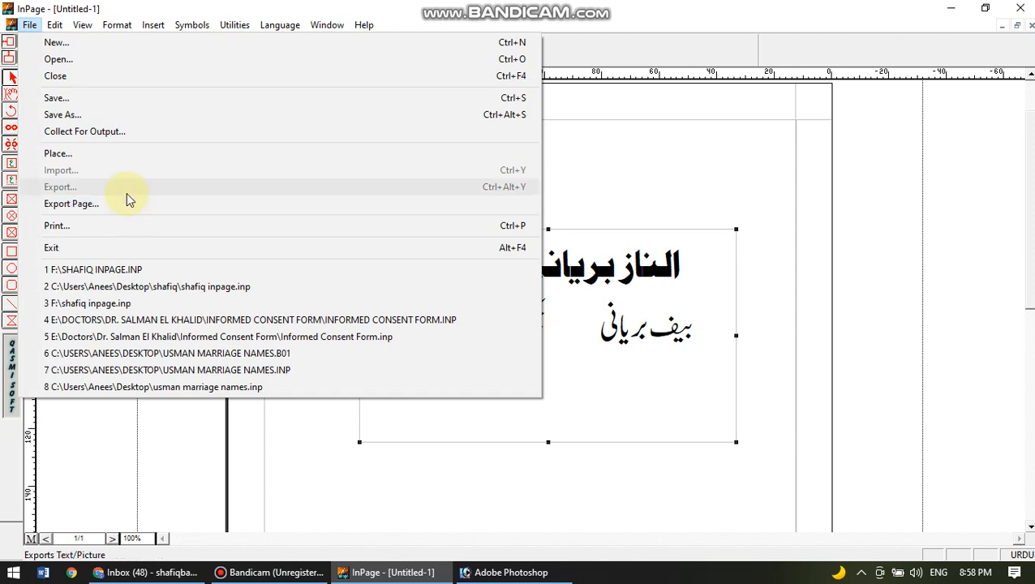
pyautogui.click(151, 203)
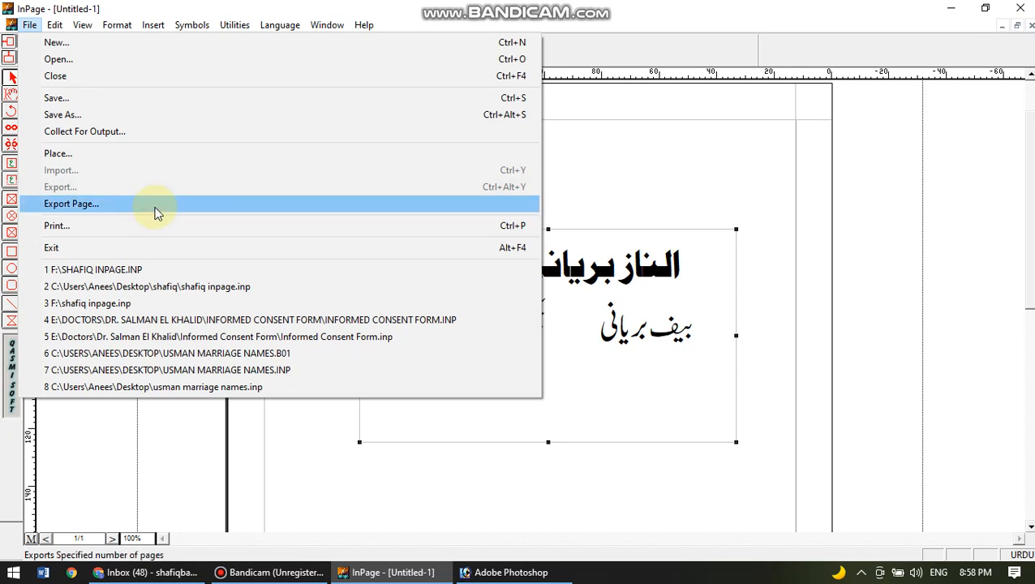
pyautogui.click(154, 205)
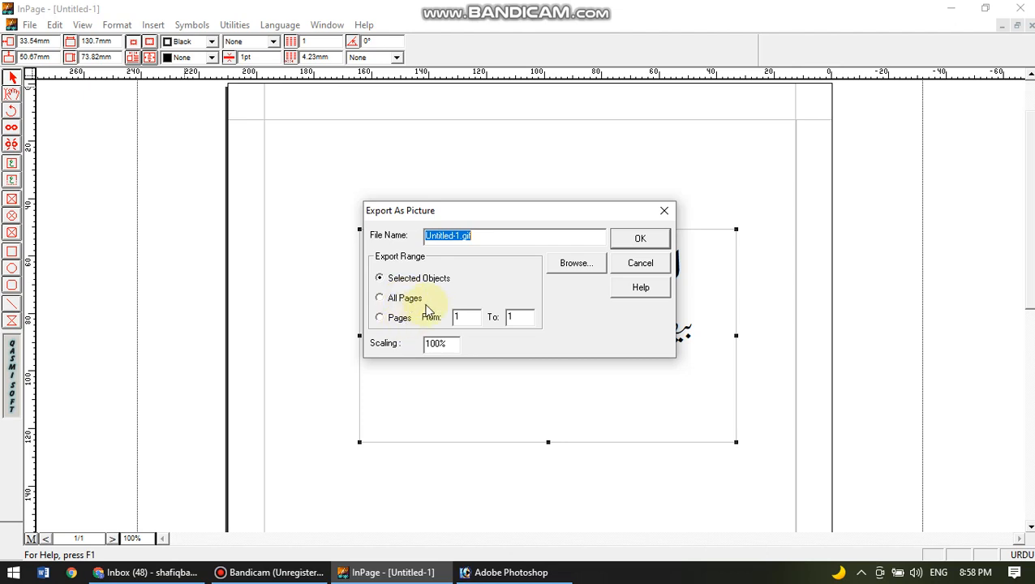
pyautogui.click(591, 266)
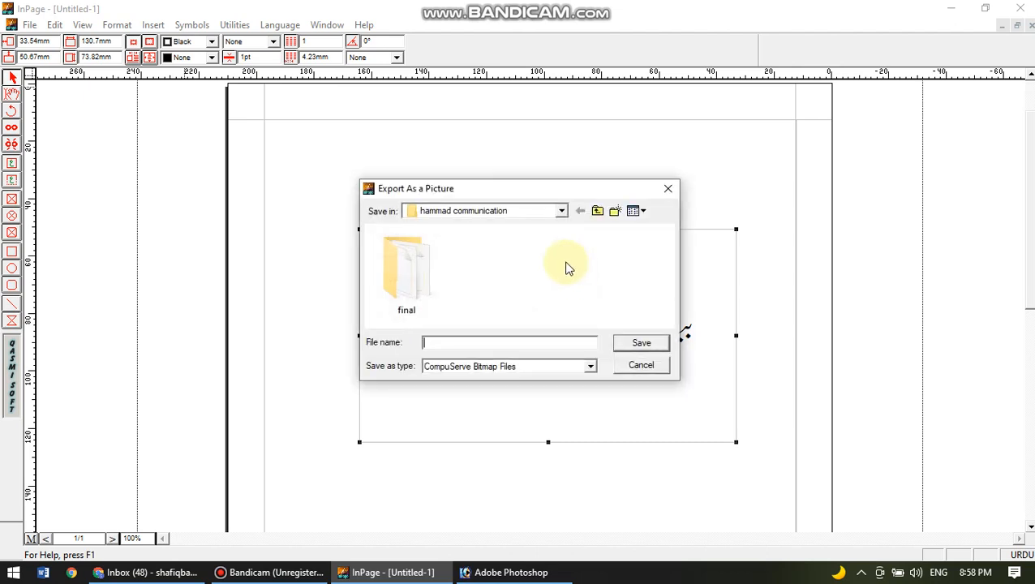
# - Create a folder named "biryani" on the Desktop and open it as the export destination
pyautogui.click(520, 210)
pyautogui.click(523, 212)
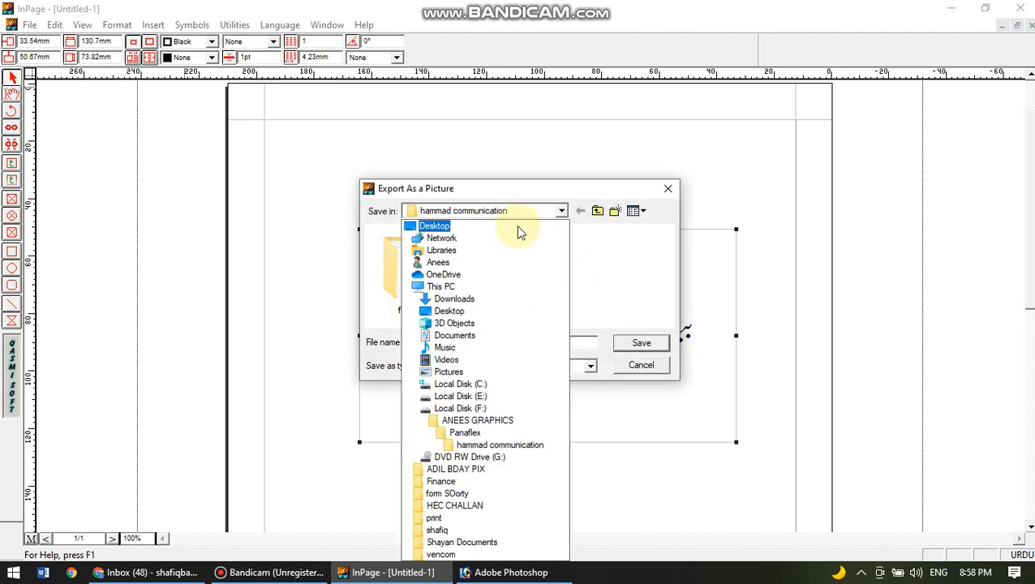
pyautogui.click(519, 227)
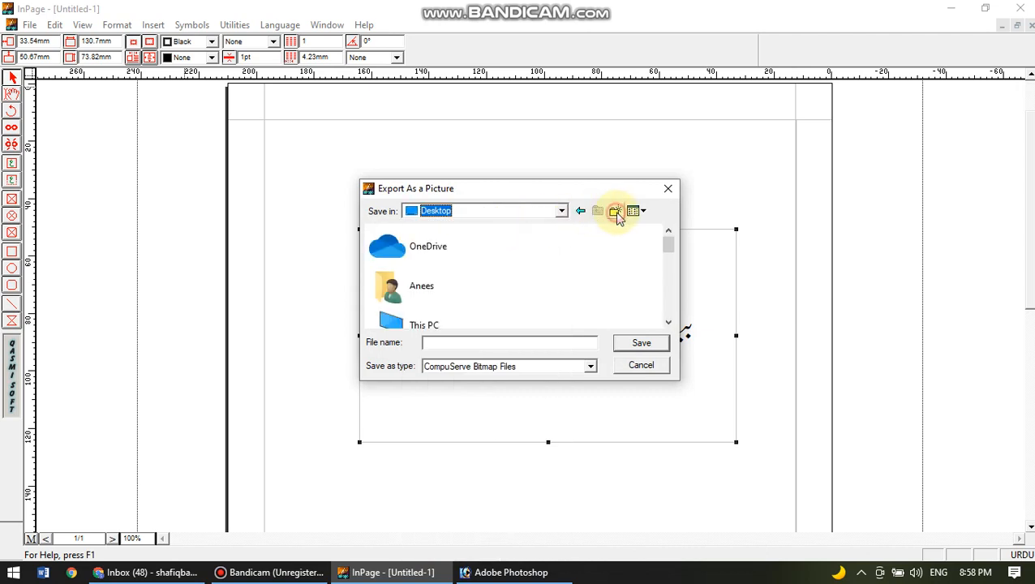
pyautogui.write('ir')
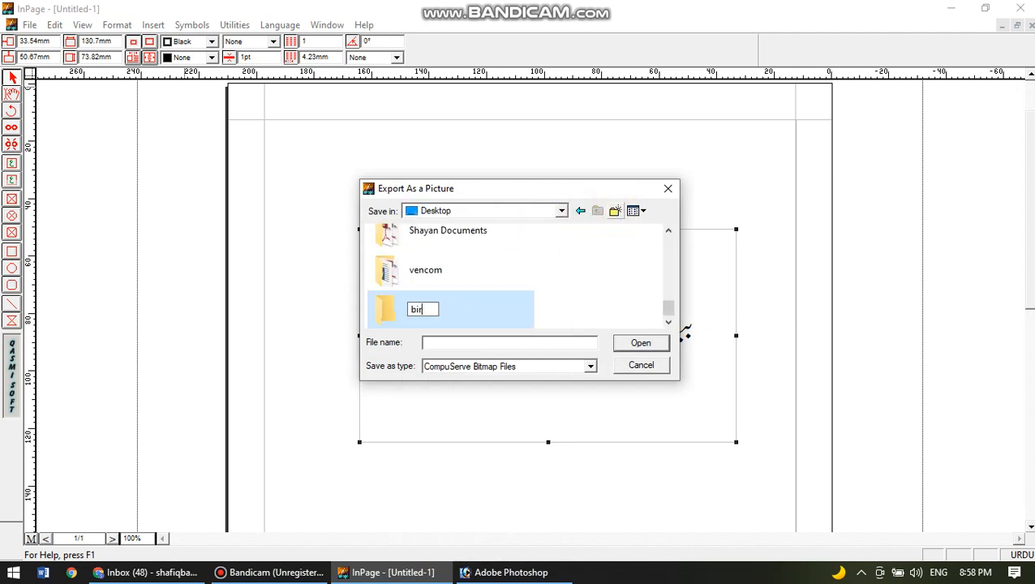
pyautogui.write('yani')
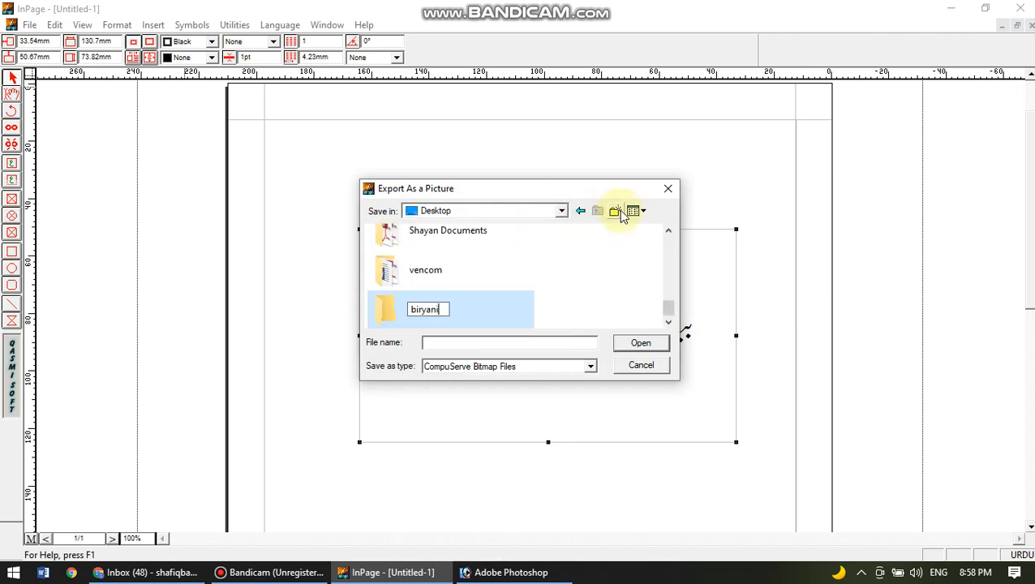
pyautogui.press('Return')
pyautogui.press('Return')
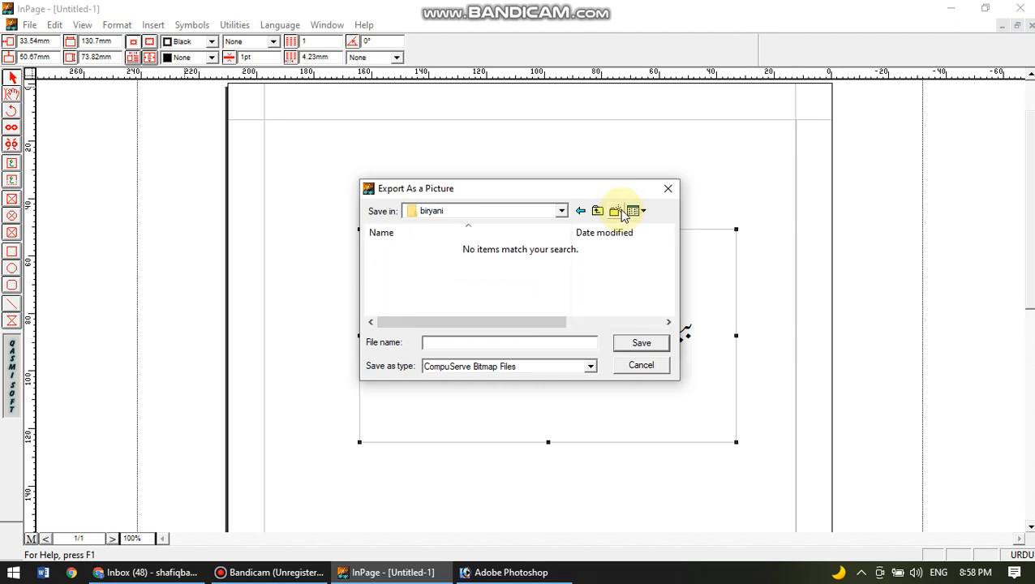
# - Export the selected text box as an Encapsulated PostScript file named "urdu typing" at 100% scaling
pyautogui.click(522, 367)
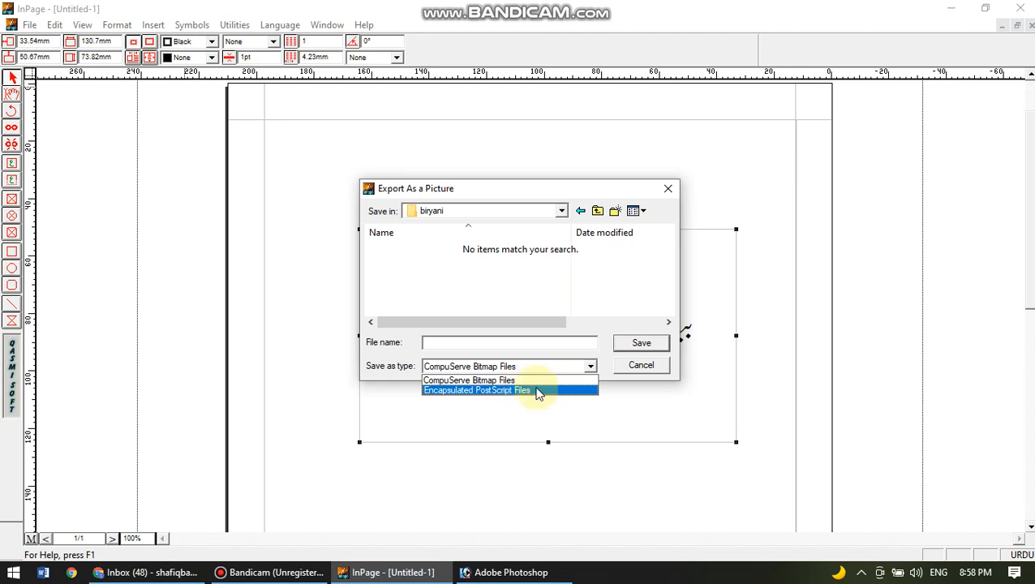
pyautogui.click(517, 390)
pyautogui.click(503, 341)
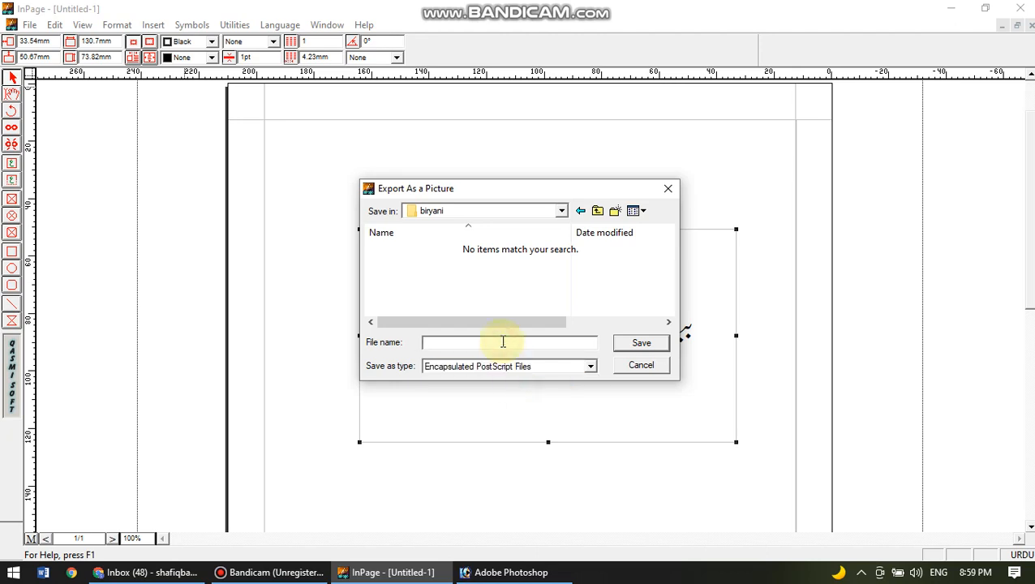
pyautogui.write('urdu typing')
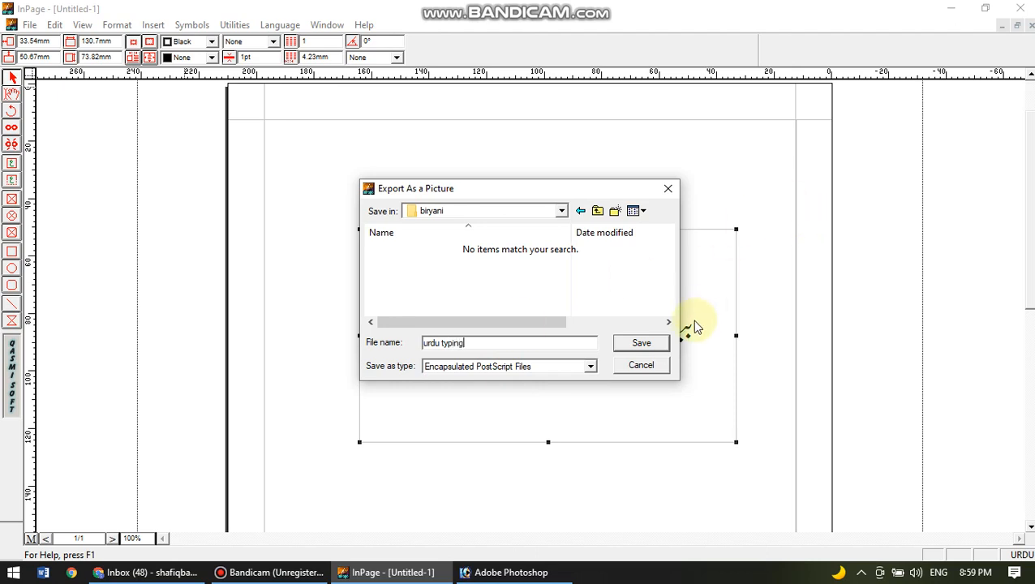
pyautogui.click(639, 346)
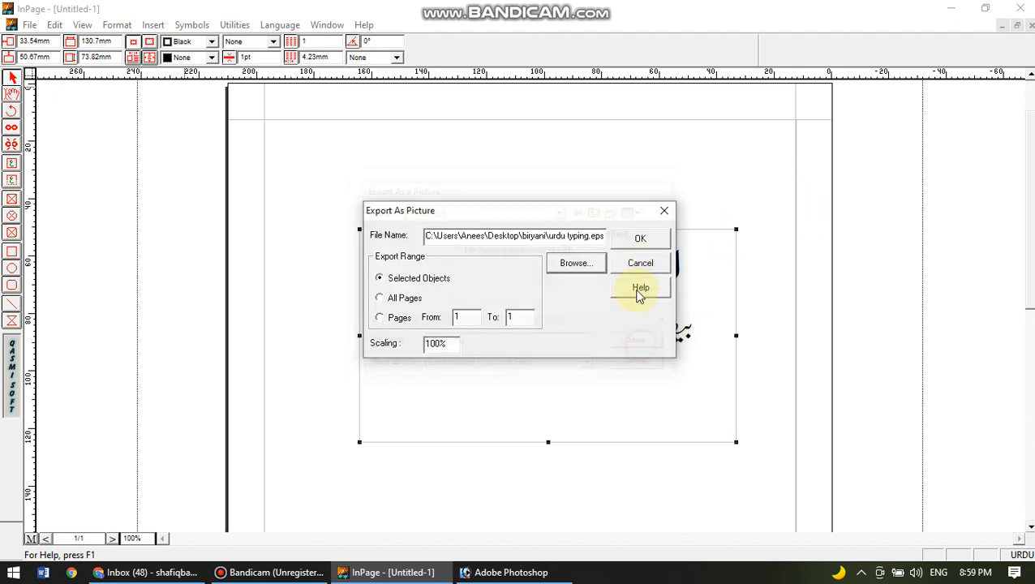
pyautogui.click(638, 239)
# - Minimize InPage to switch to Adobe Photoshop and cancel the Adobe registration prompt
pyautogui.click(951, 6)
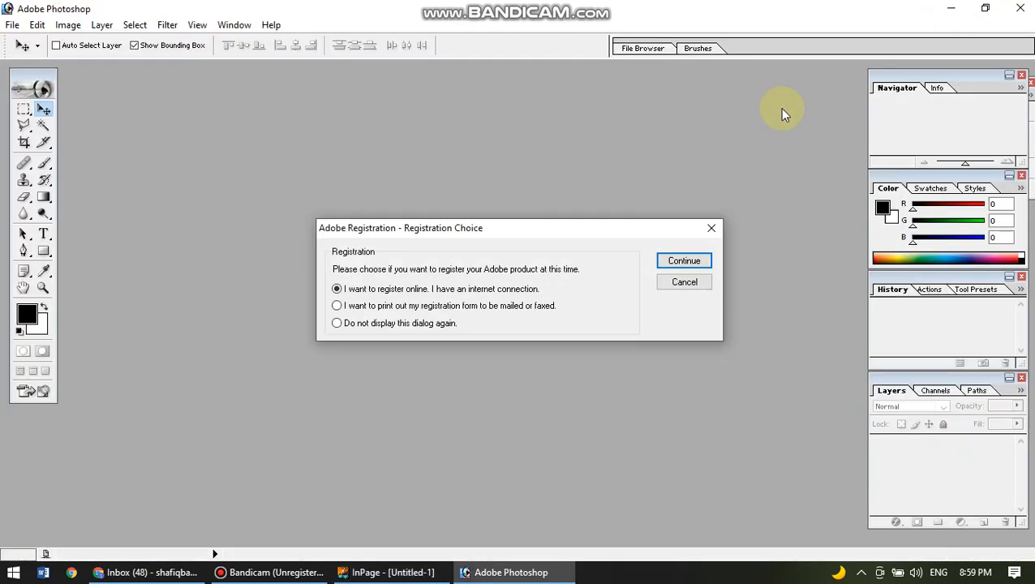
pyautogui.click(701, 284)
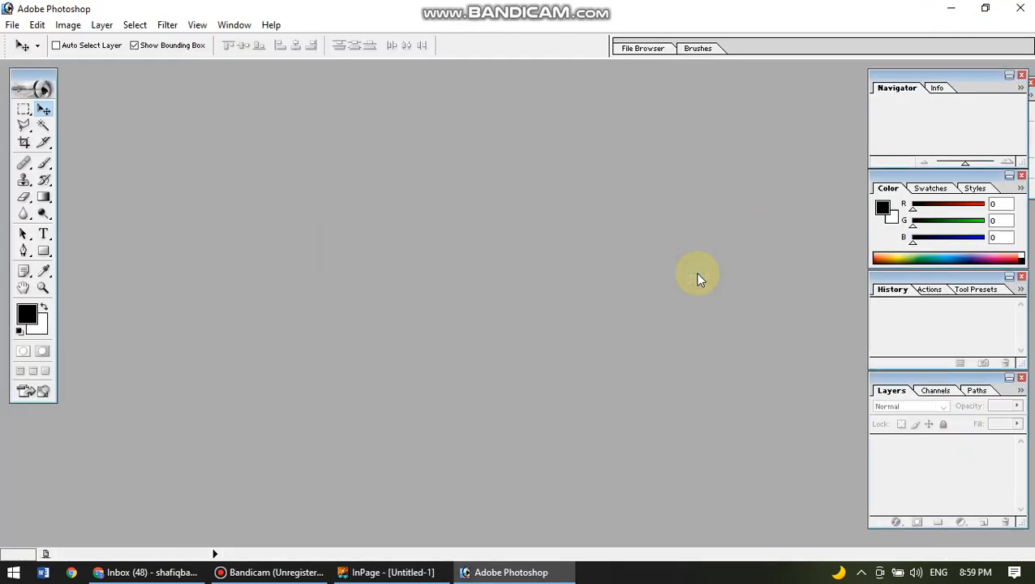
pyautogui.click(275, 570)
pyautogui.click(280, 567)
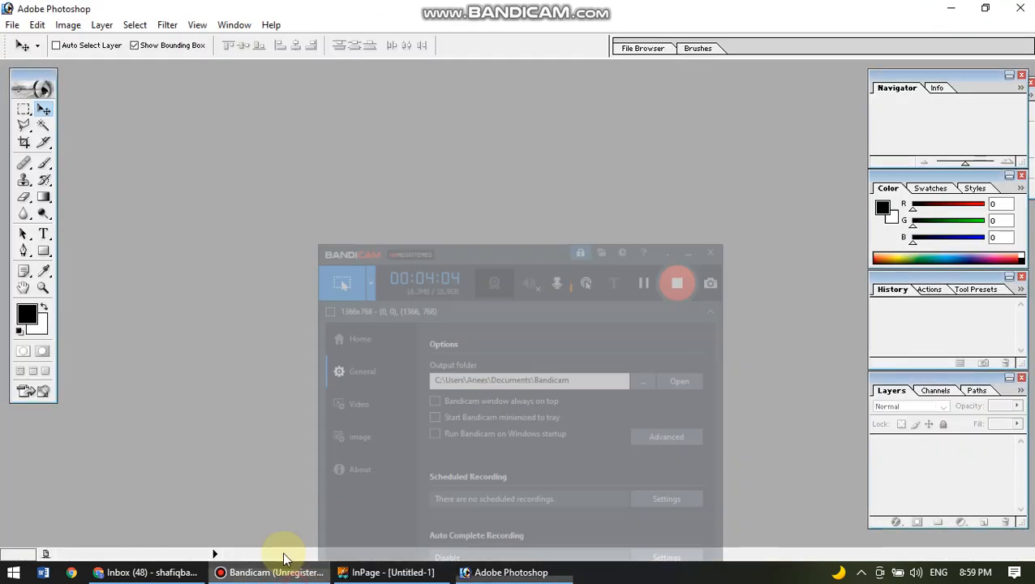
# - Open the settings for a new image and select its width value for editing
pyautogui.click(14, 24)
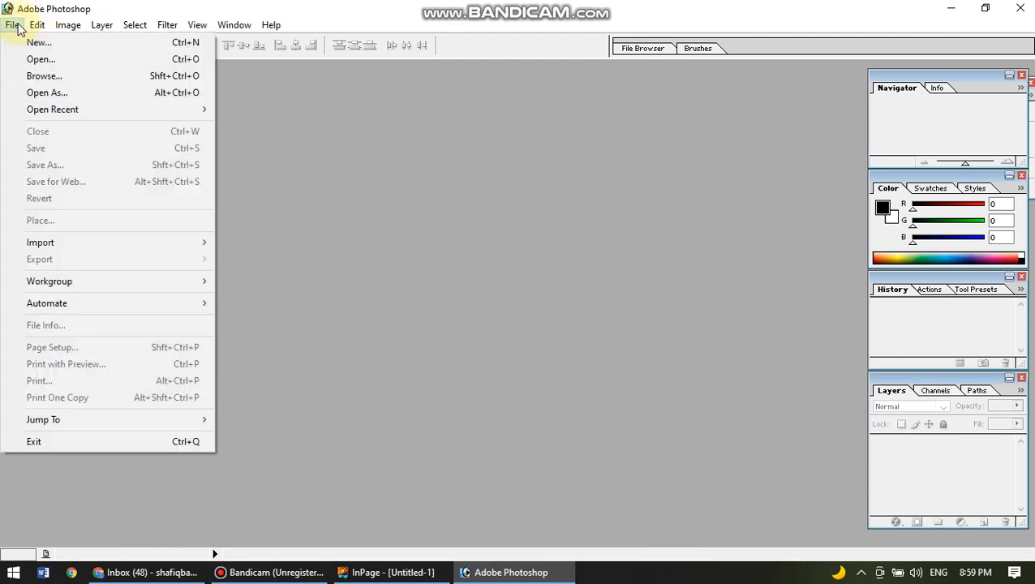
pyautogui.click(38, 42)
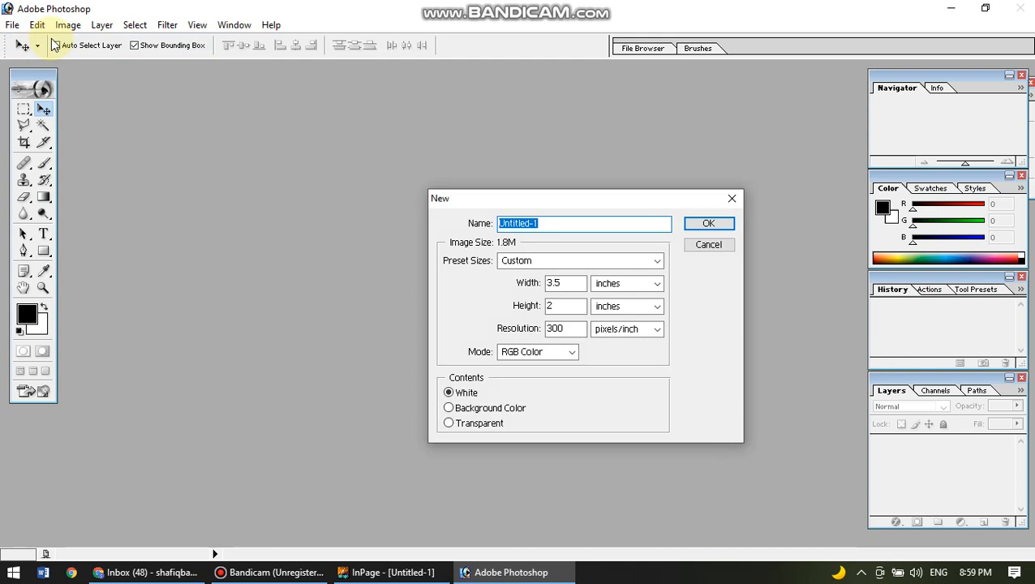
pyautogui.click(580, 282)
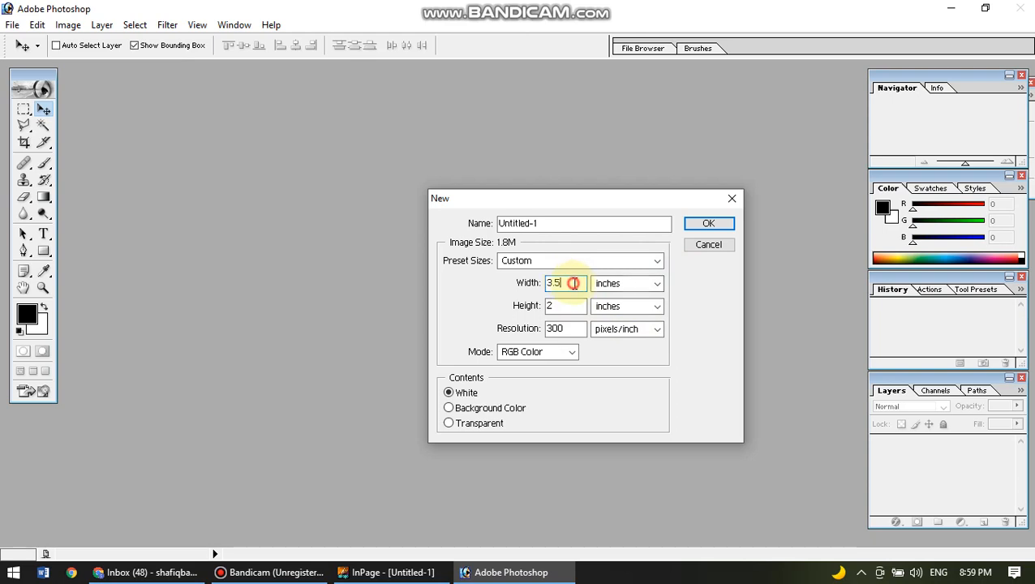
pyautogui.moveTo(573, 282); pyautogui.dragTo(527, 282)
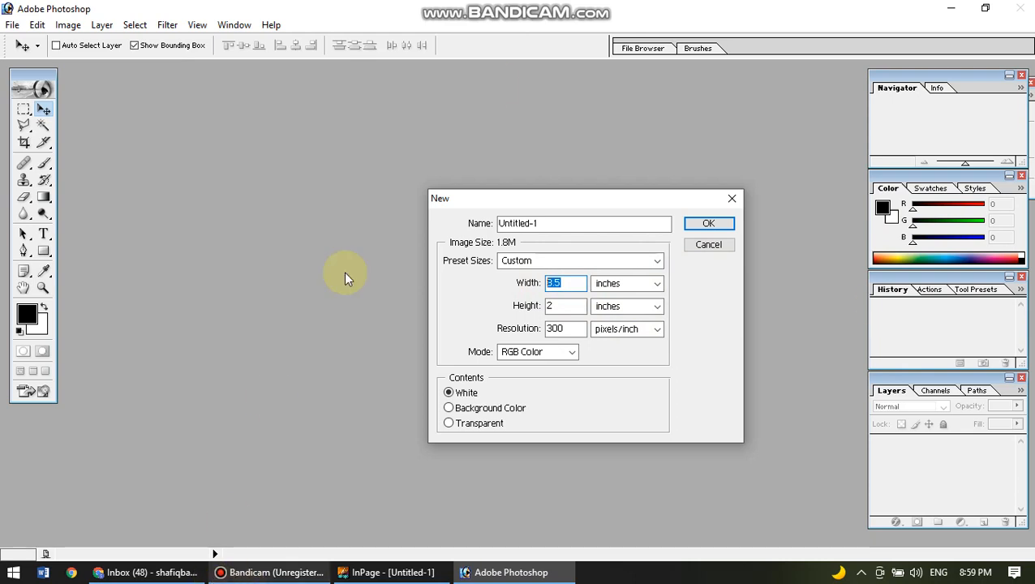
# - Open the Windows Calculator, multiply 12 by 3, and minimize it to return to the new image settings
pyautogui.click(13, 572)
pyautogui.write('cal')
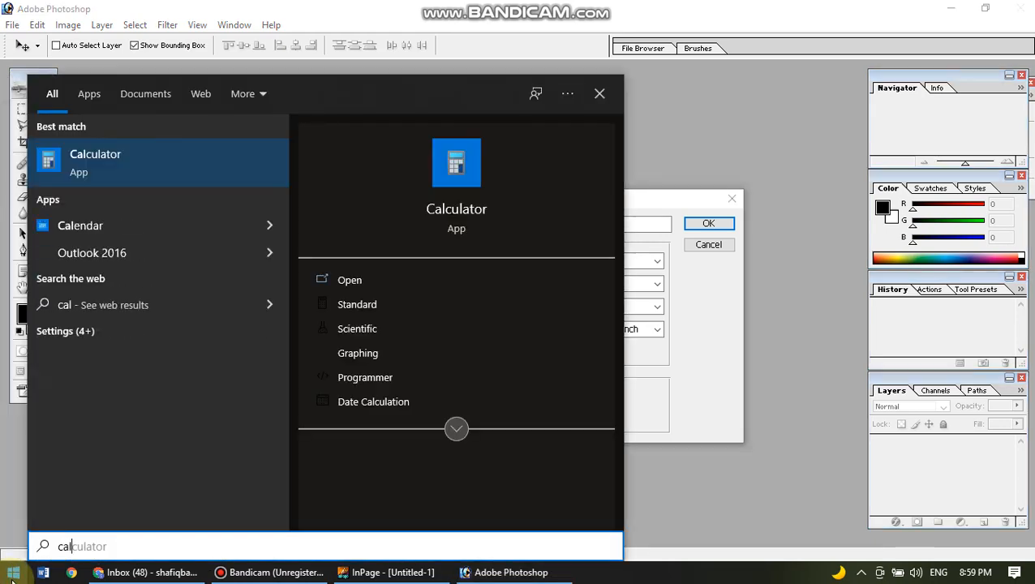
pyautogui.write('c')
pyautogui.press('Return')
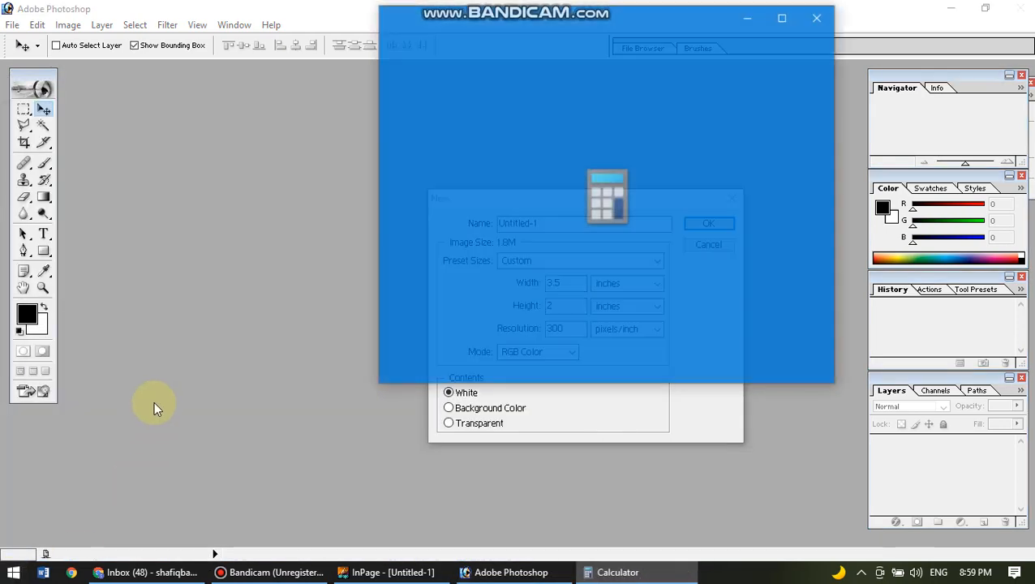
pyautogui.click(425, 336)
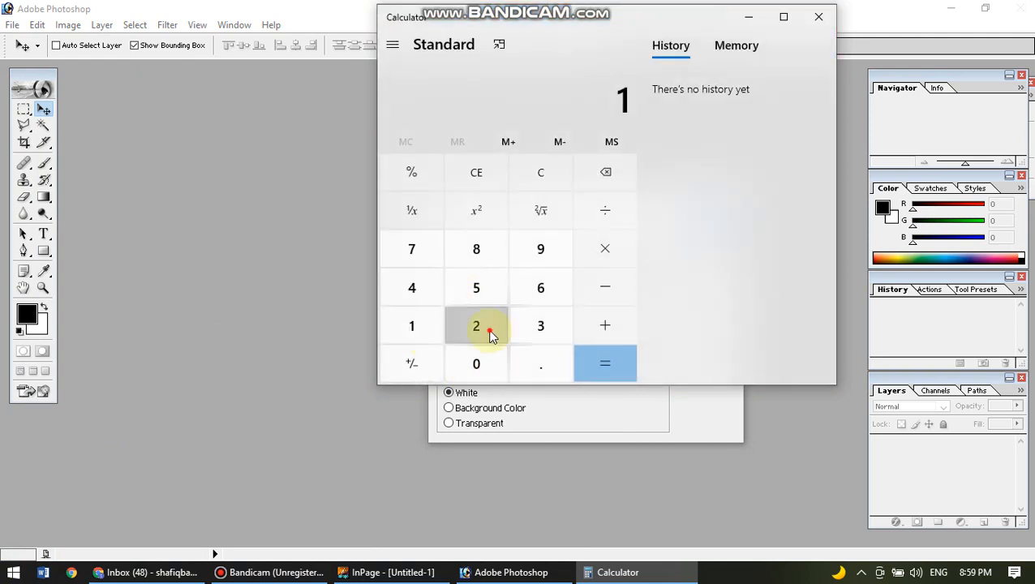
pyautogui.click(491, 335)
pyautogui.click(584, 262)
pyautogui.click(520, 324)
pyautogui.click(596, 362)
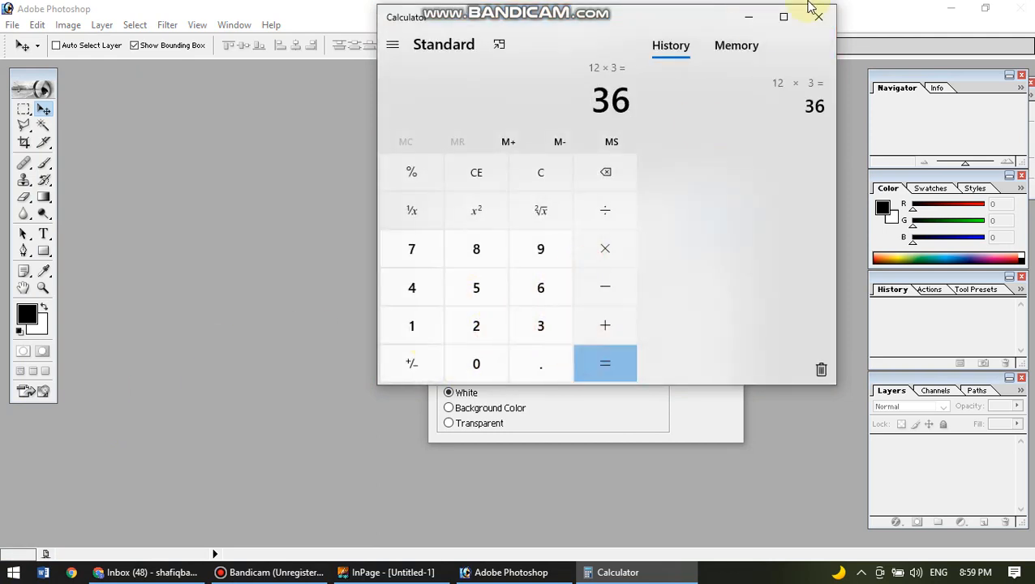
pyautogui.click(751, 17)
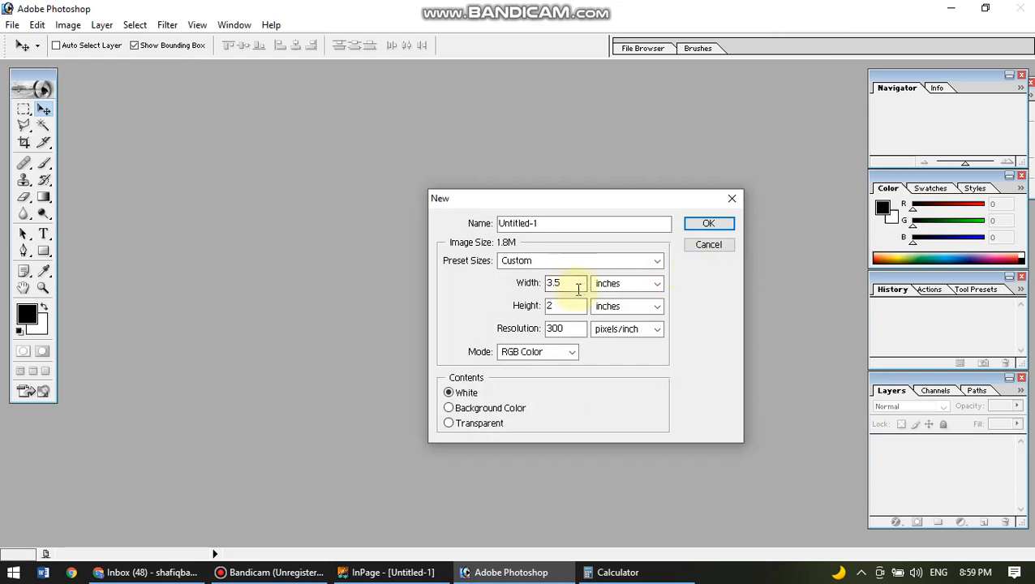
# - Set the new image's width to 36 inches and height to 24 inches, keeping the RGB Color mode
pyautogui.moveTo(578, 288); pyautogui.dragTo(509, 286)
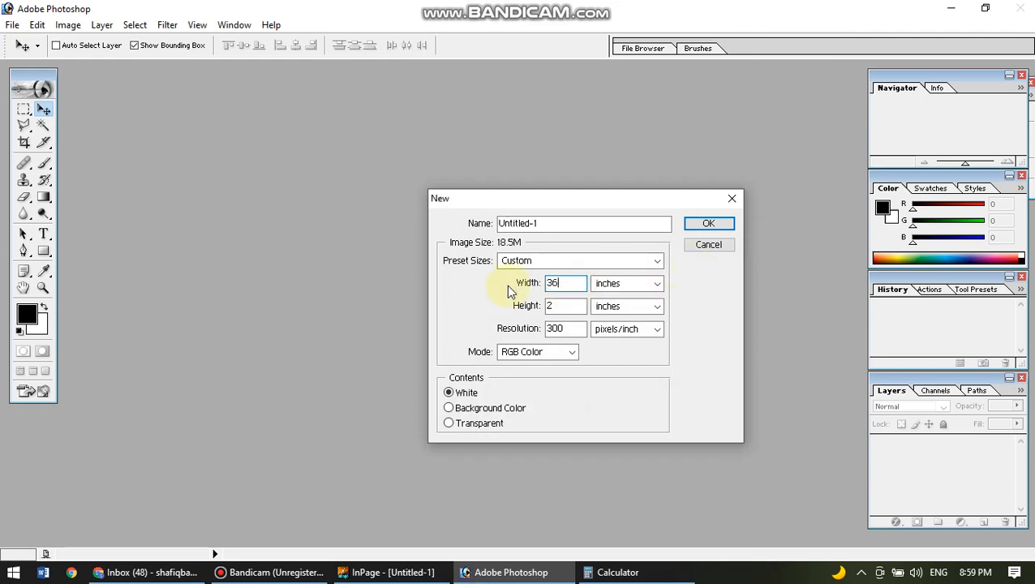
pyautogui.write('36')
pyautogui.doubleClick(557, 312)
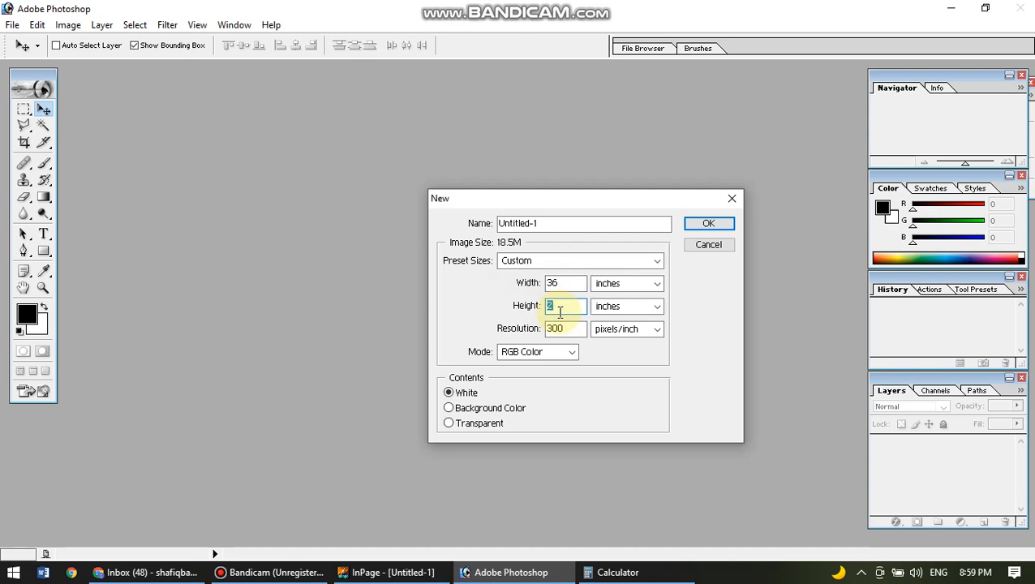
pyautogui.write('24')
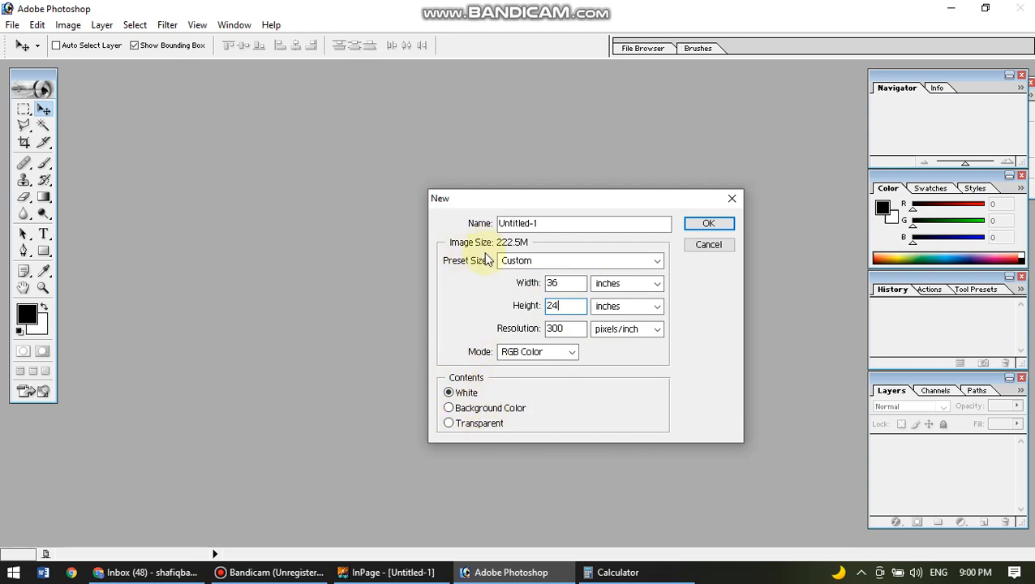
pyautogui.click(555, 364)
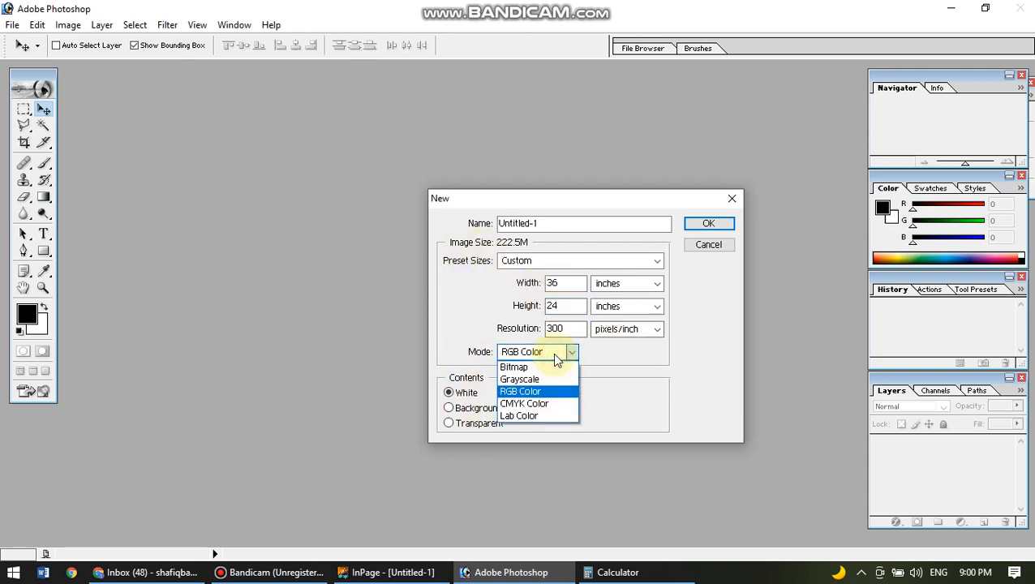
pyautogui.click(555, 356)
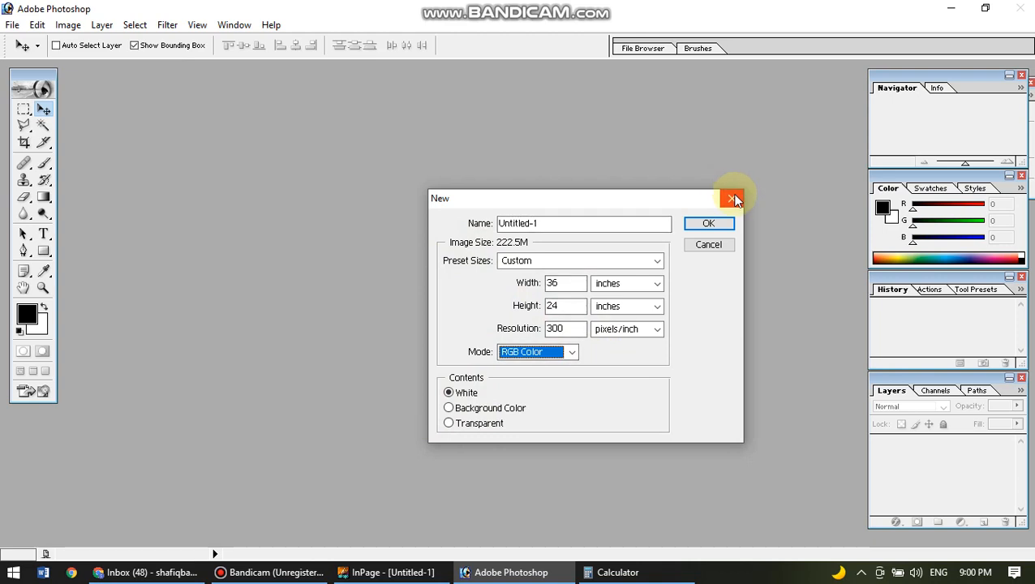
# - Set the new image's resolution to 50 pixels/inch and create it with white contents
pyautogui.click(571, 328)
pyautogui.doubleClick(572, 328)
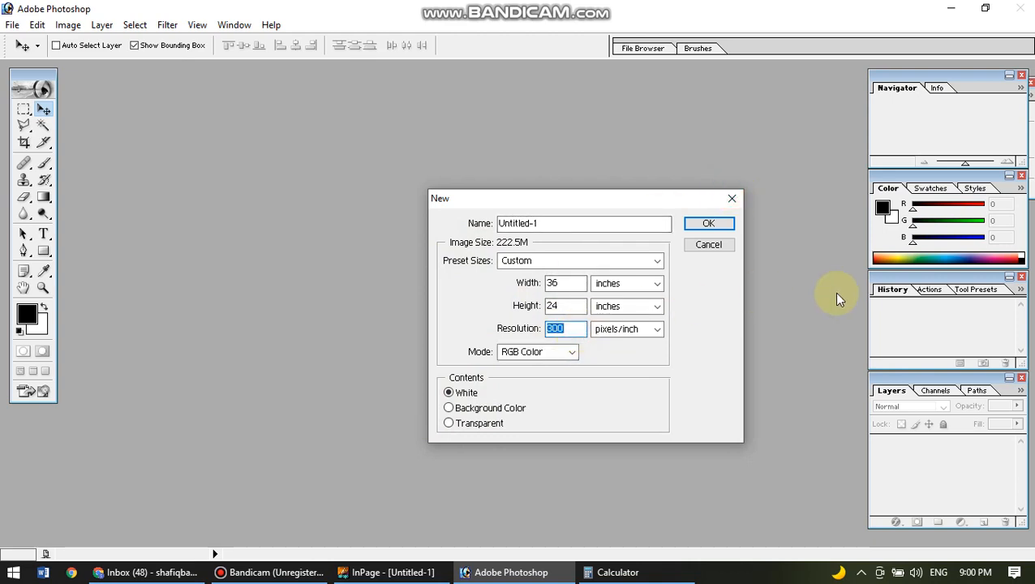
pyautogui.write('50')
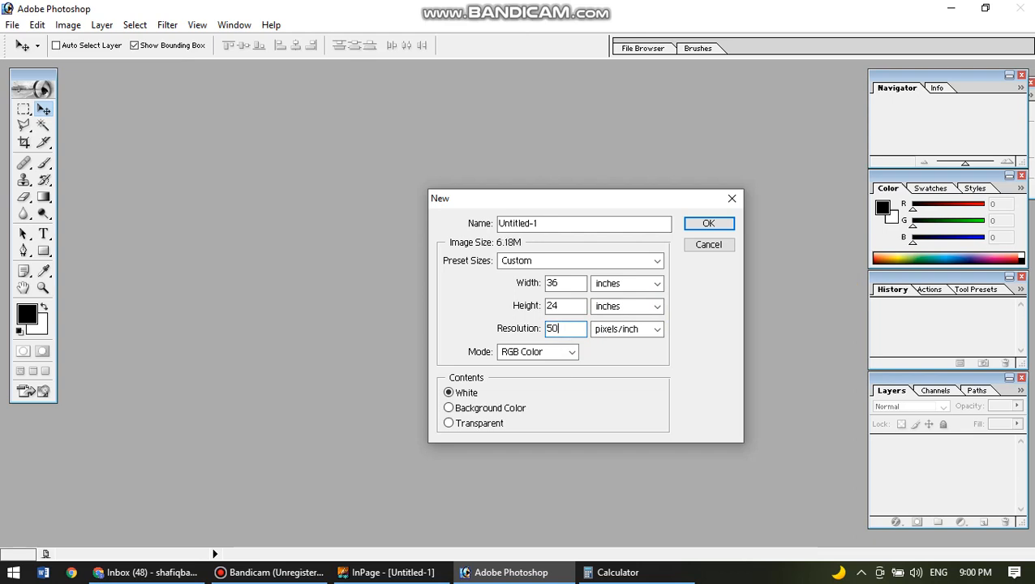
pyautogui.click(724, 224)
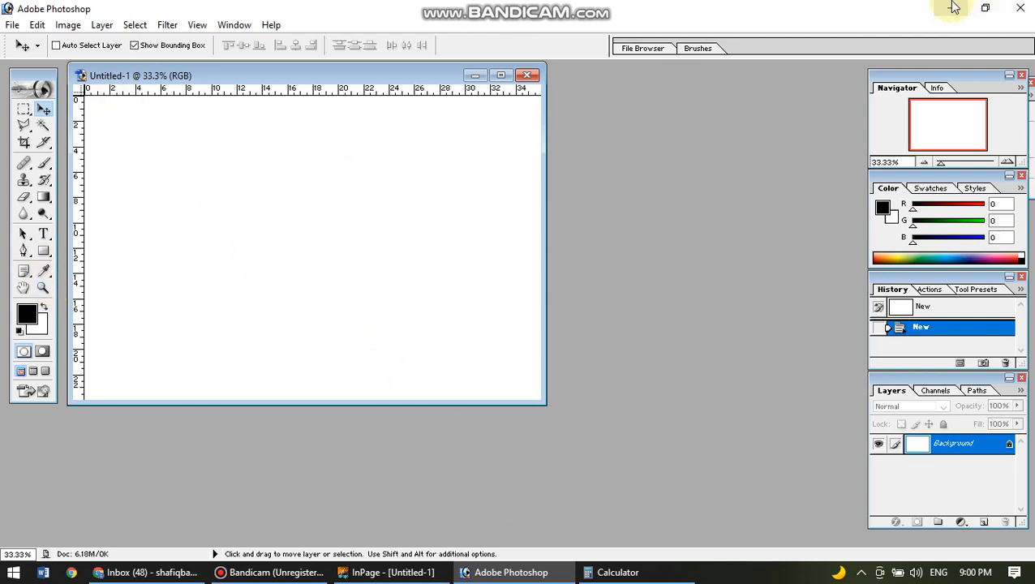
# - Open the "urdu typing" EPS file from the desktop's biryani folder, rasterizing it at 300 pixels/inch in RGB Color
pyautogui.click(12, 24)
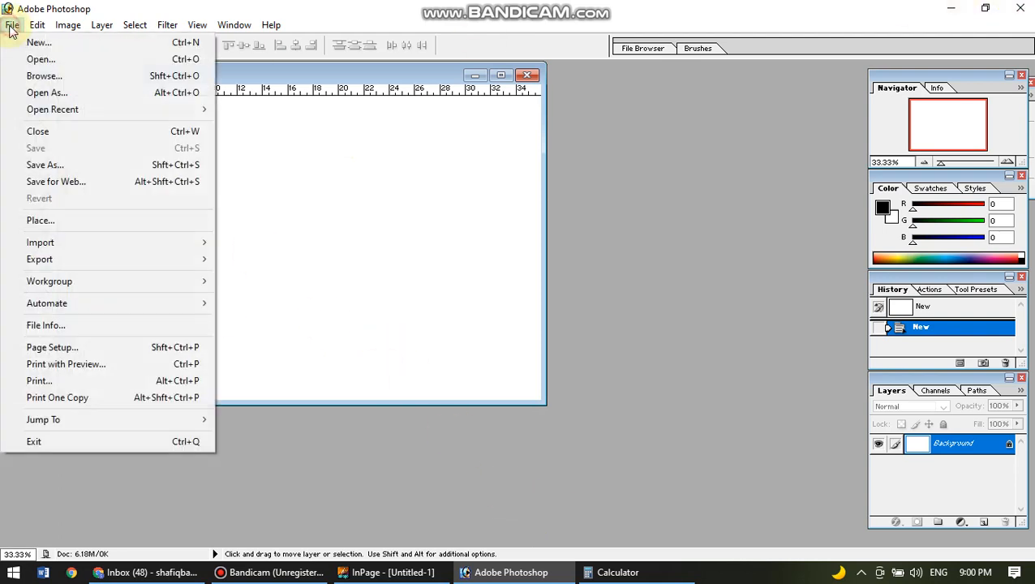
pyautogui.click(34, 60)
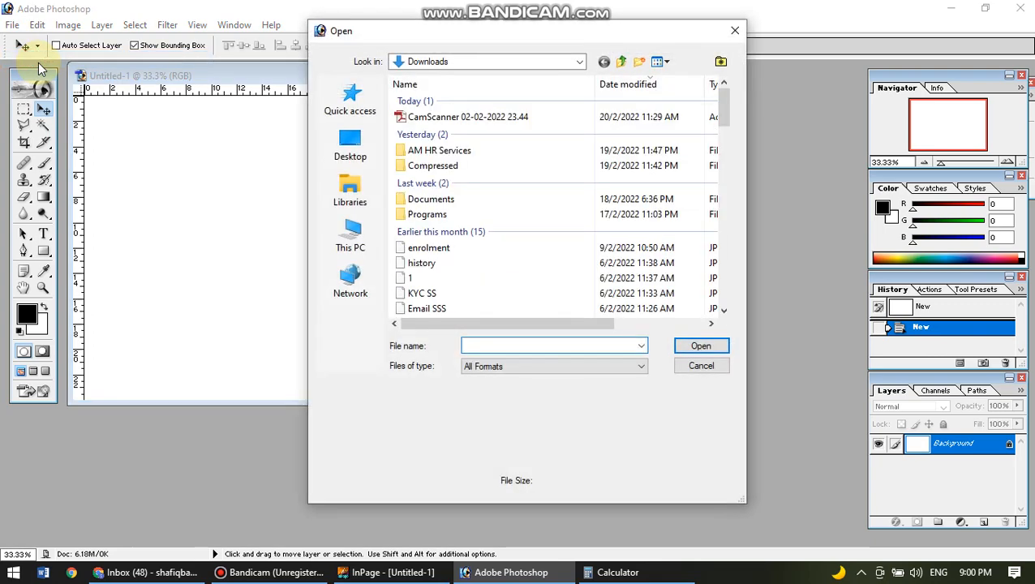
pyautogui.click(350, 142)
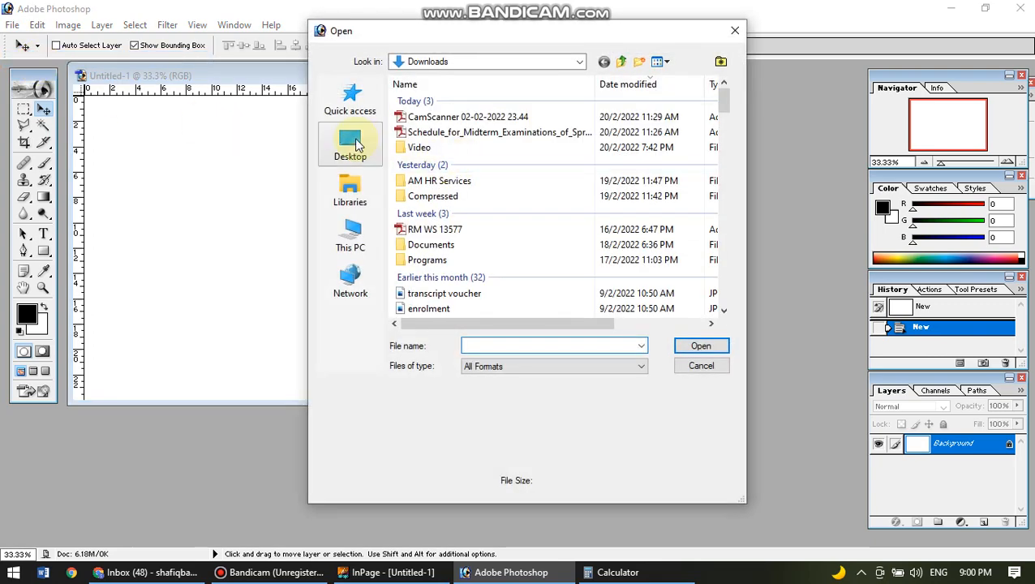
pyautogui.click(726, 144)
pyautogui.moveTo(728, 227); pyautogui.dragTo(726, 312)
pyautogui.click(566, 222)
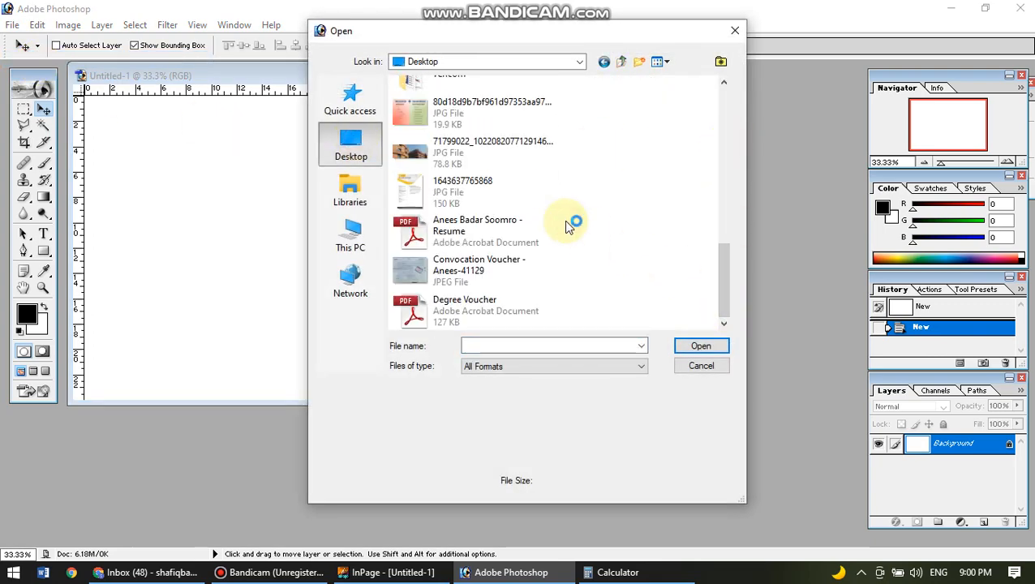
pyautogui.press('b')
pyautogui.press('Return')
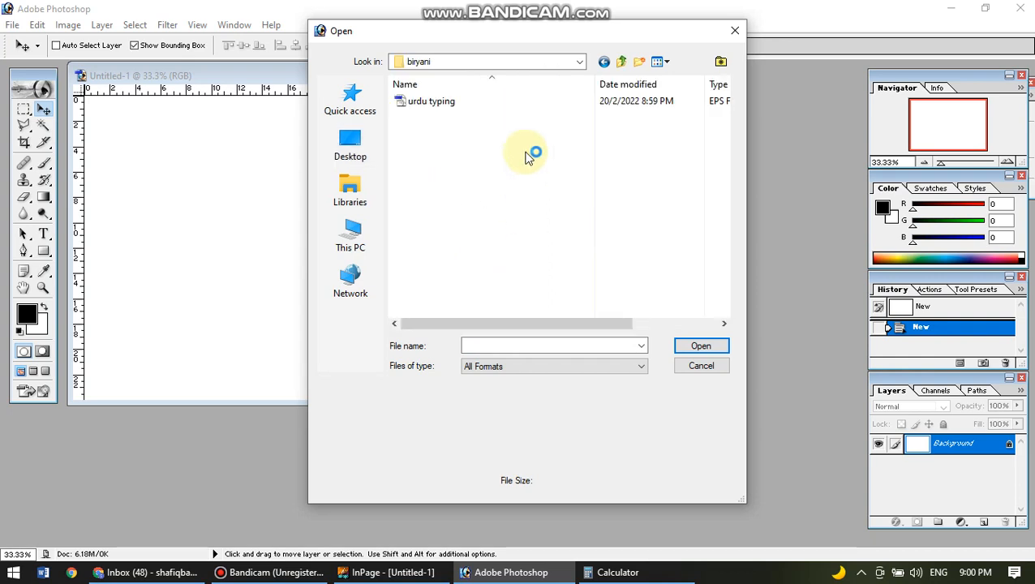
pyautogui.doubleClick(466, 103)
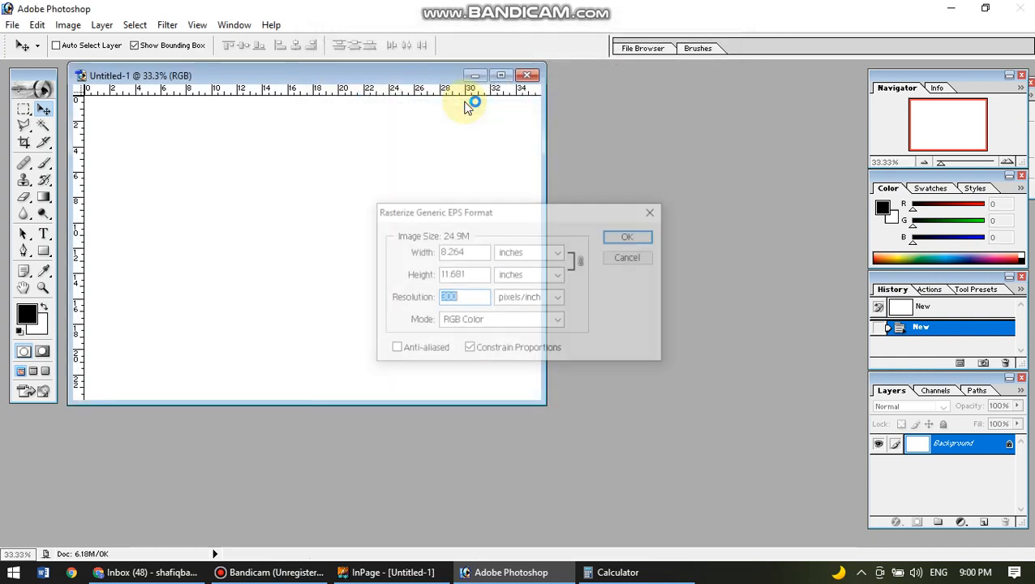
pyautogui.click(630, 236)
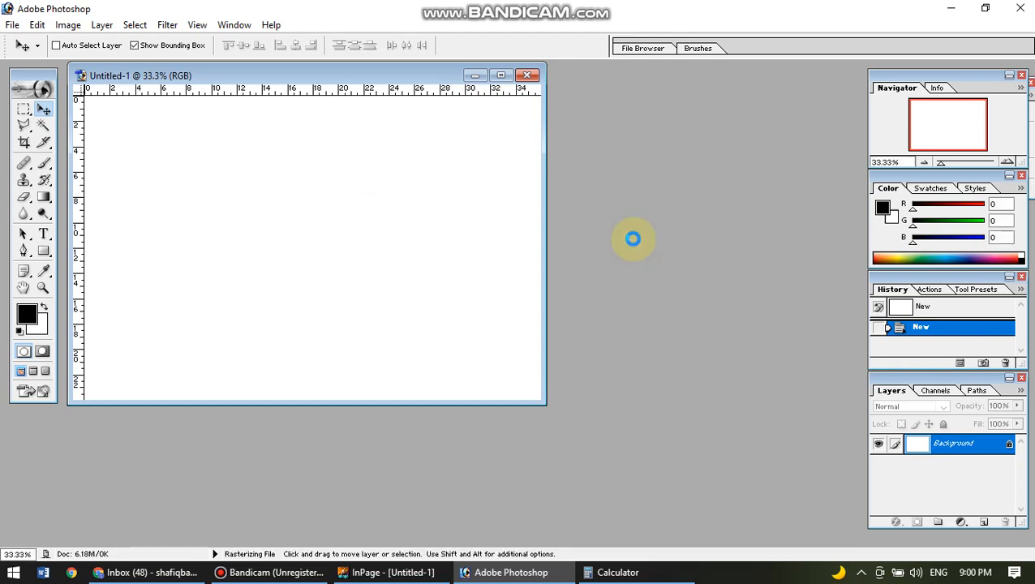
# - Copy the Urdu text from the rasterized EPS into the blank banner and position it in the upper part of the canvas
pyautogui.moveTo(244, 75); pyautogui.dragTo(554, 138)
pyautogui.moveTo(612, 280); pyautogui.dragTo(335, 247)
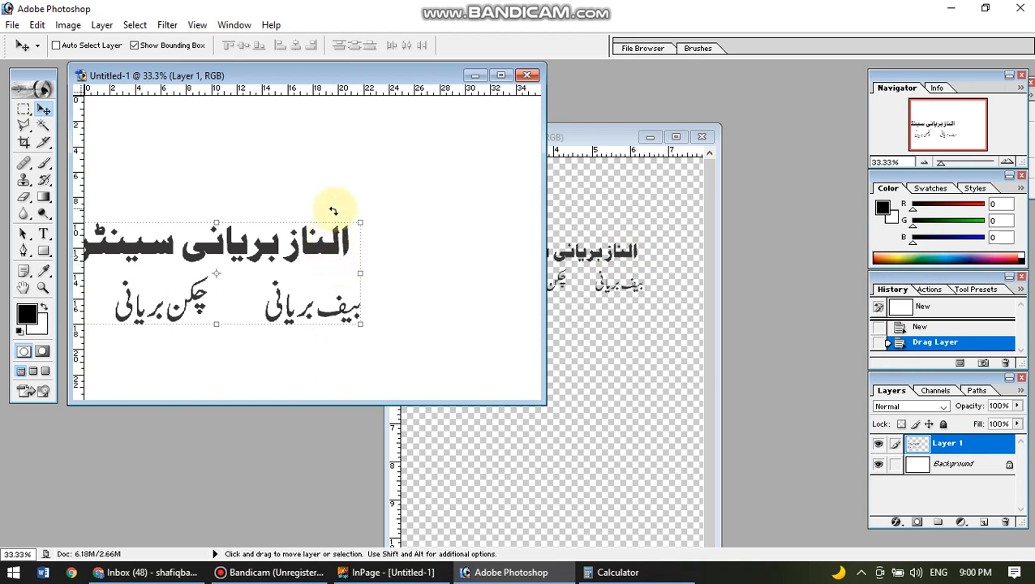
pyautogui.moveTo(336, 292); pyautogui.dragTo(401, 210)
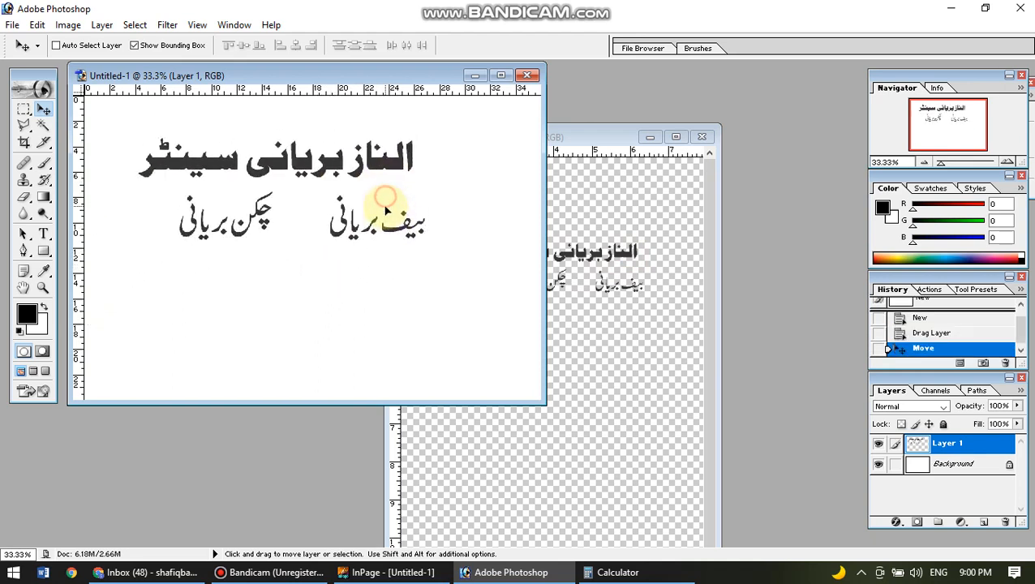
# - Cut the lower Urdu line with a rectangular selection, paste it onto its own layer, and move it to the lower part of the banner
pyautogui.click(23, 110)
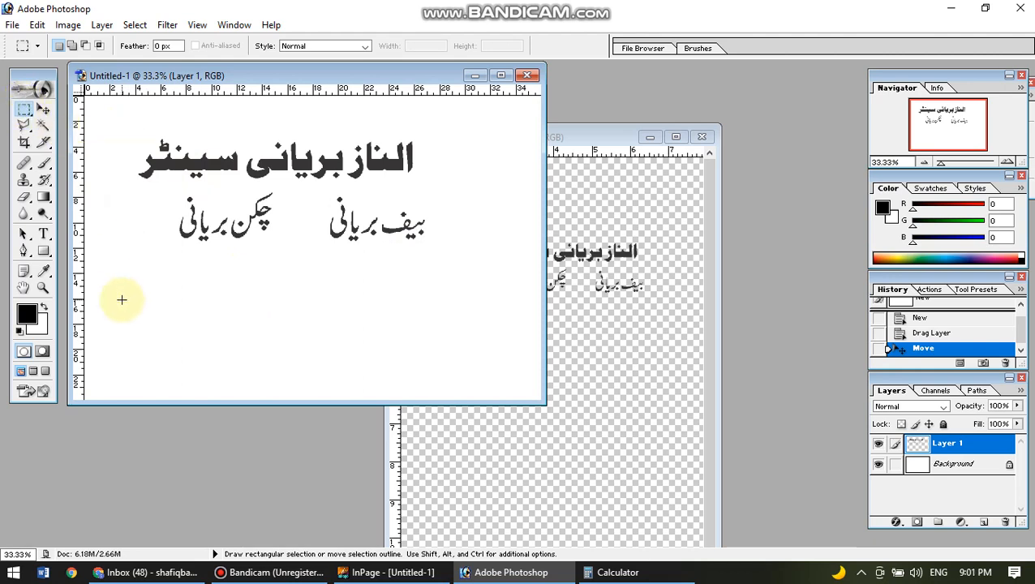
pyautogui.moveTo(121, 300); pyautogui.dragTo(474, 188)
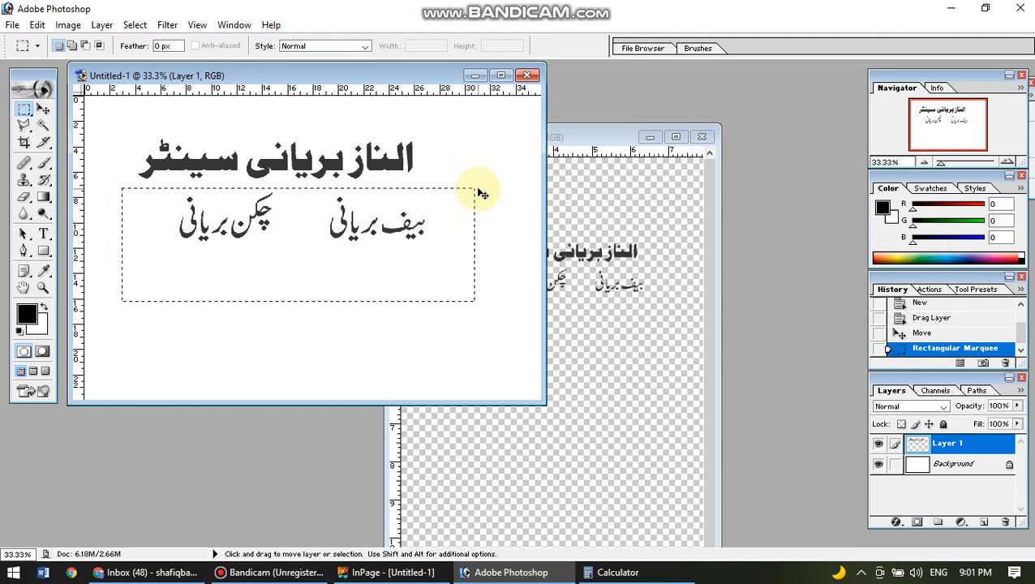
pyautogui.hotkey('ctrl', 'x')
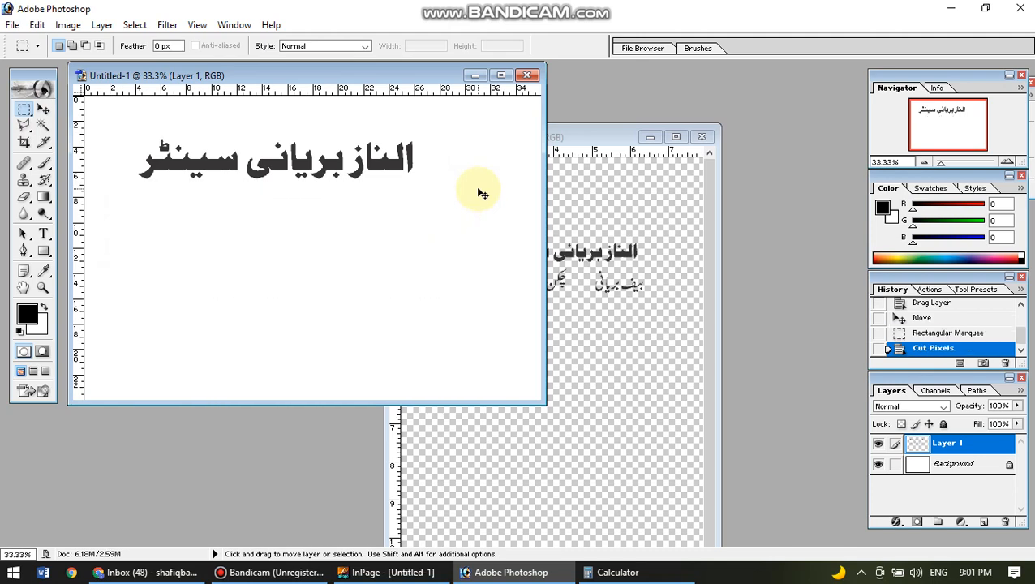
pyautogui.hotkey('ctrl', 'v')
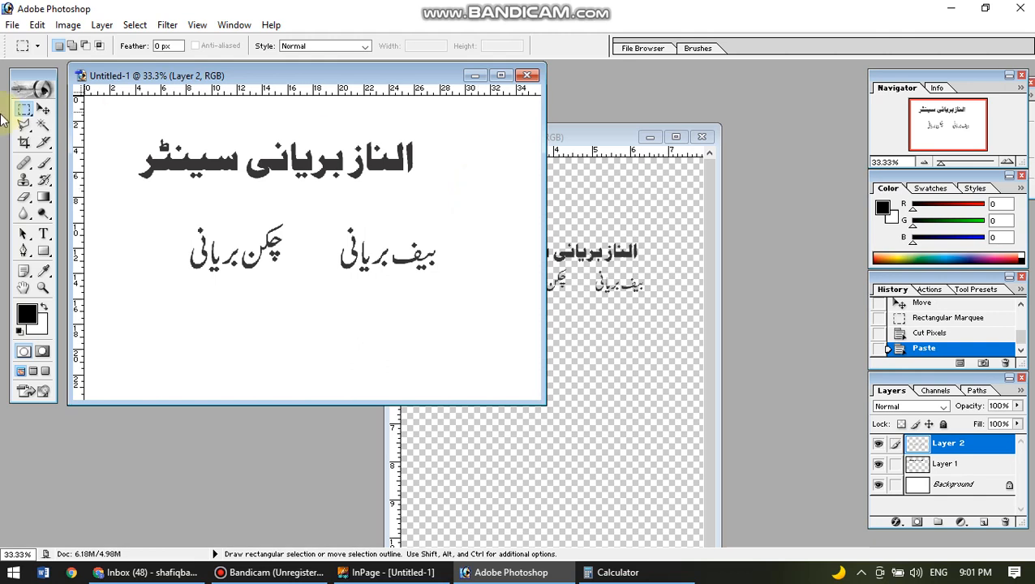
pyautogui.click(43, 108)
pyautogui.moveTo(368, 262); pyautogui.dragTo(351, 327)
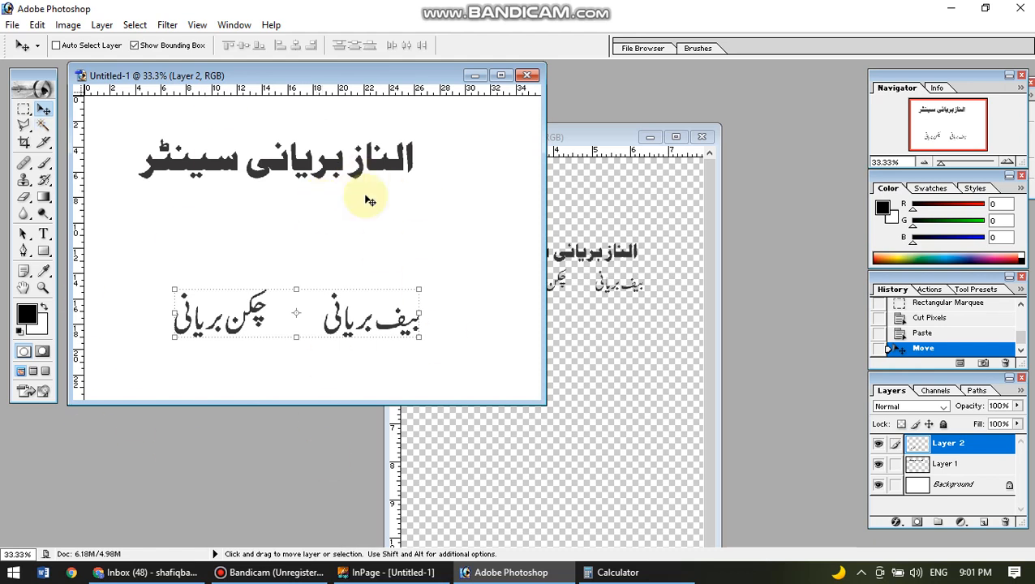
# - Enlarge the Urdu heading proportionally to about 131% and center it across the upper part of the banner
pyautogui.keyDown('ctrl'); pyautogui.click(333, 170); pyautogui.keyUp('ctrl')
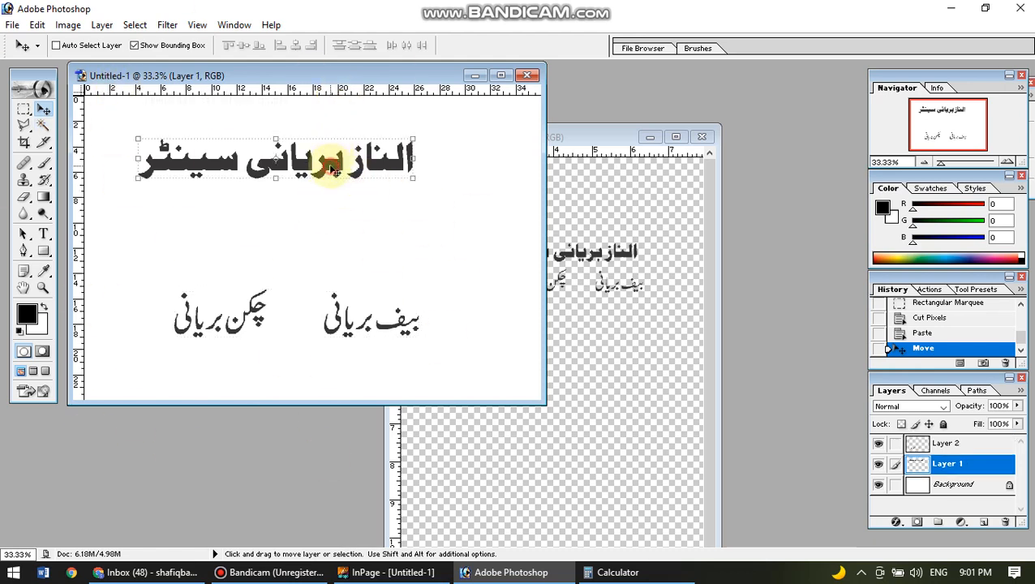
pyautogui.moveTo(414, 178); pyautogui.dragTo(446, 203)
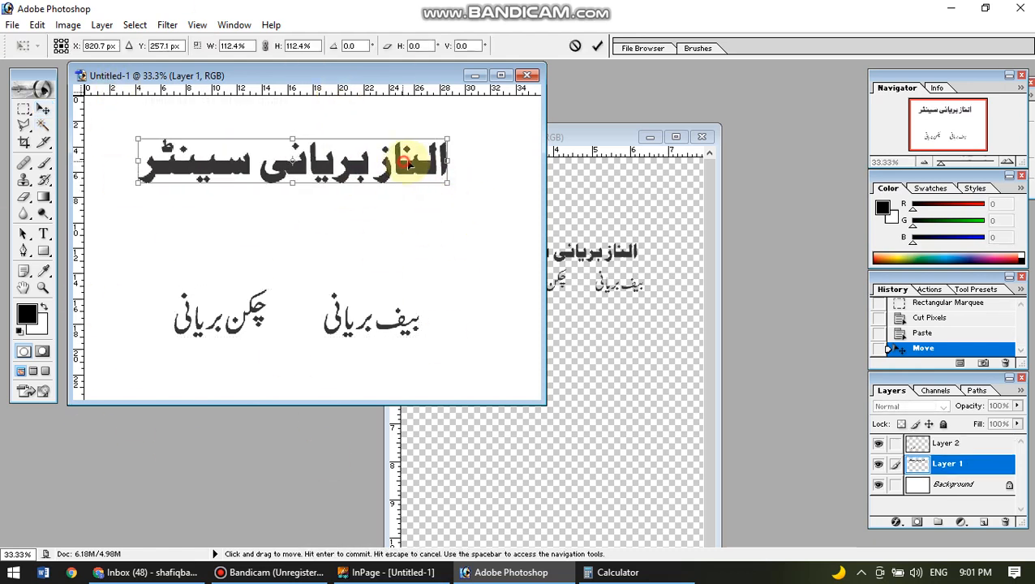
pyautogui.moveTo(410, 164); pyautogui.dragTo(473, 189)
pyautogui.moveTo(429, 157); pyautogui.dragTo(438, 171)
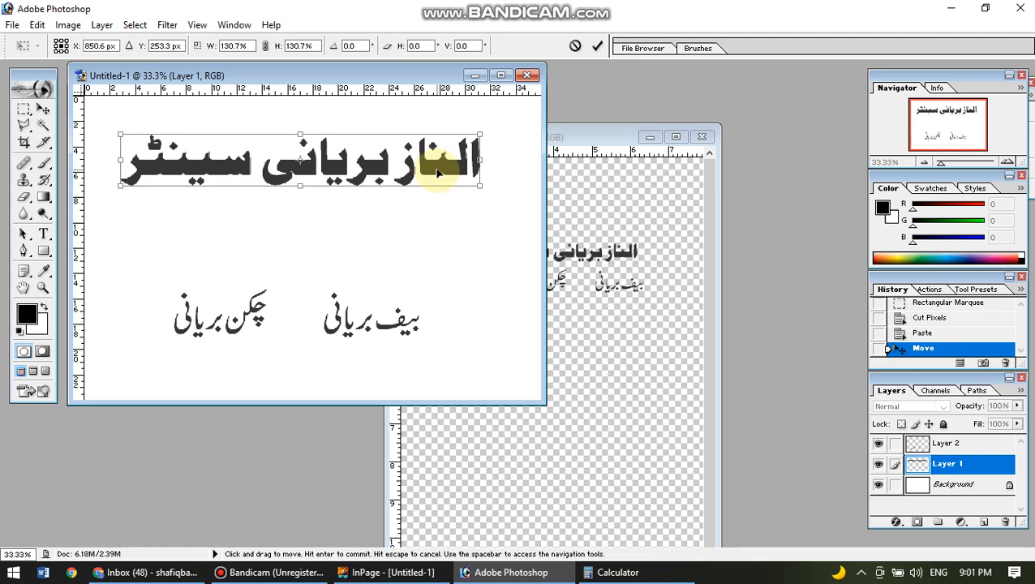
pyautogui.press('Return')
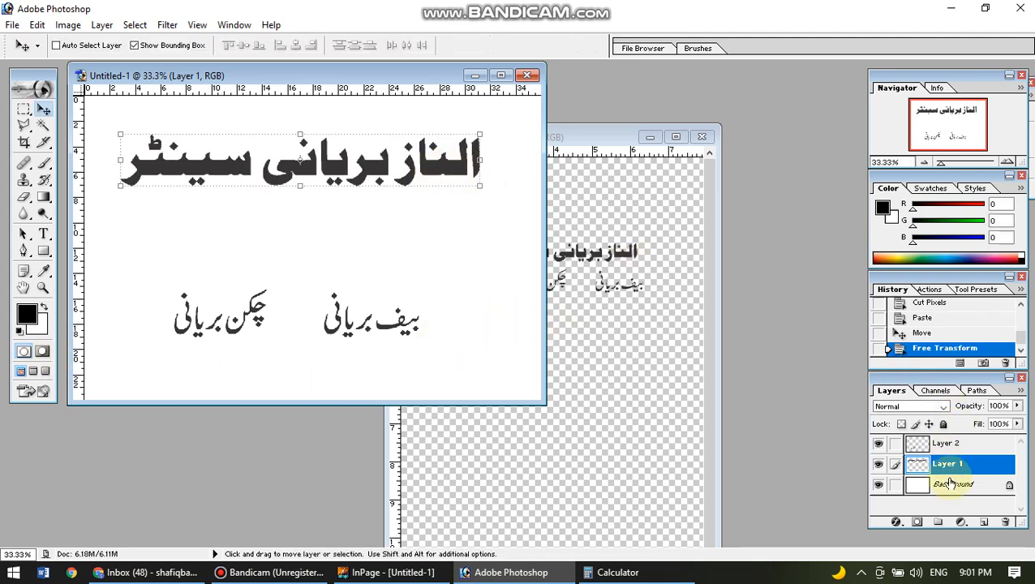
# - Add an empty layer directly above the Background layer and delete the Background layer
pyautogui.click(960, 497)
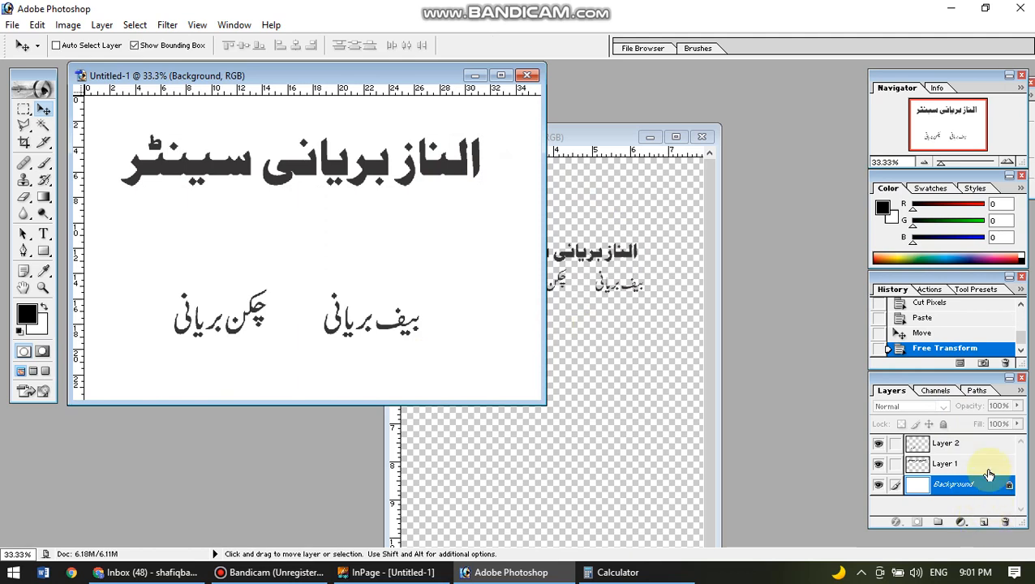
pyautogui.click(984, 523)
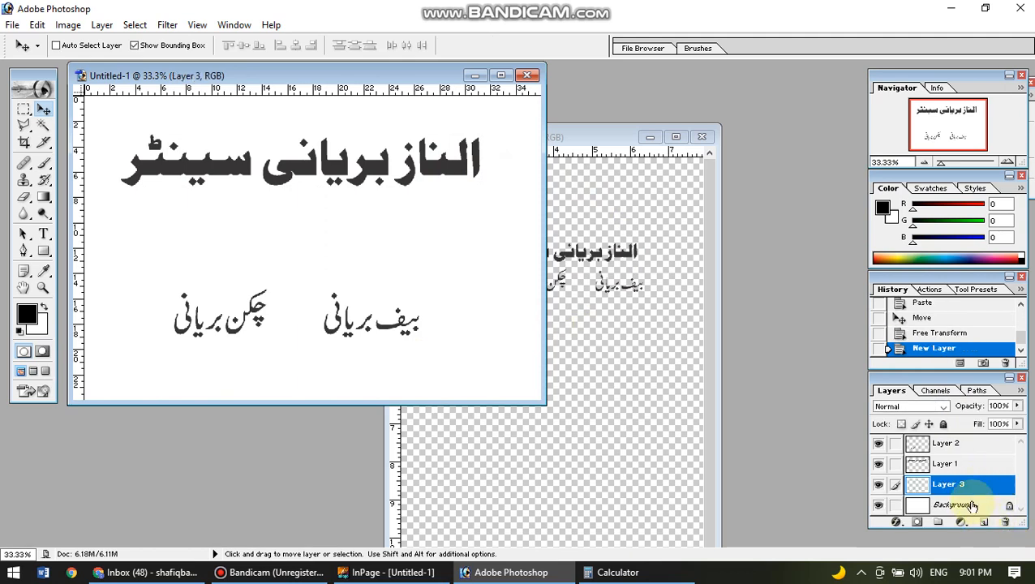
pyautogui.click(953, 505)
pyautogui.rightClick(951, 502)
pyautogui.click(942, 375)
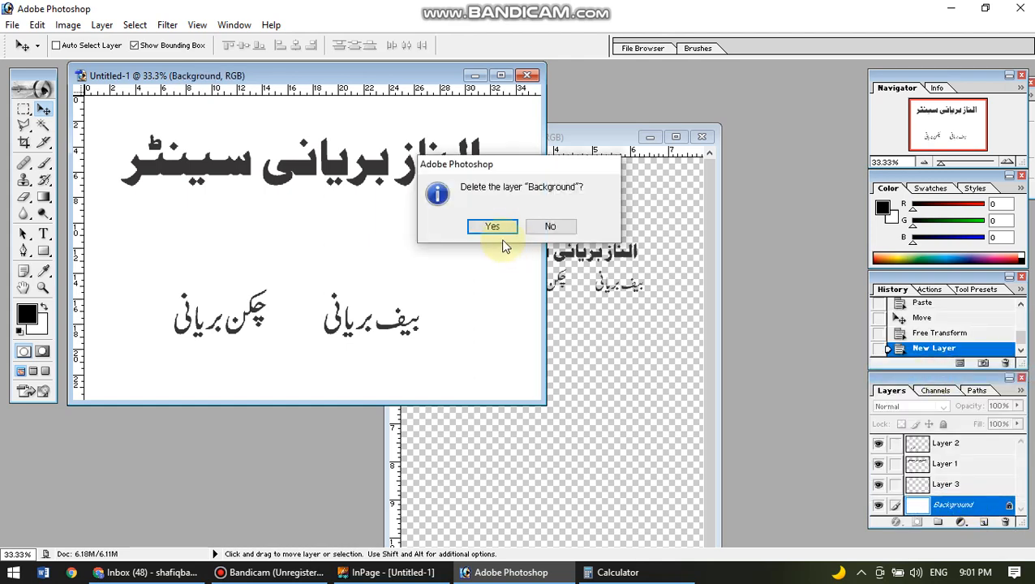
pyautogui.click(494, 228)
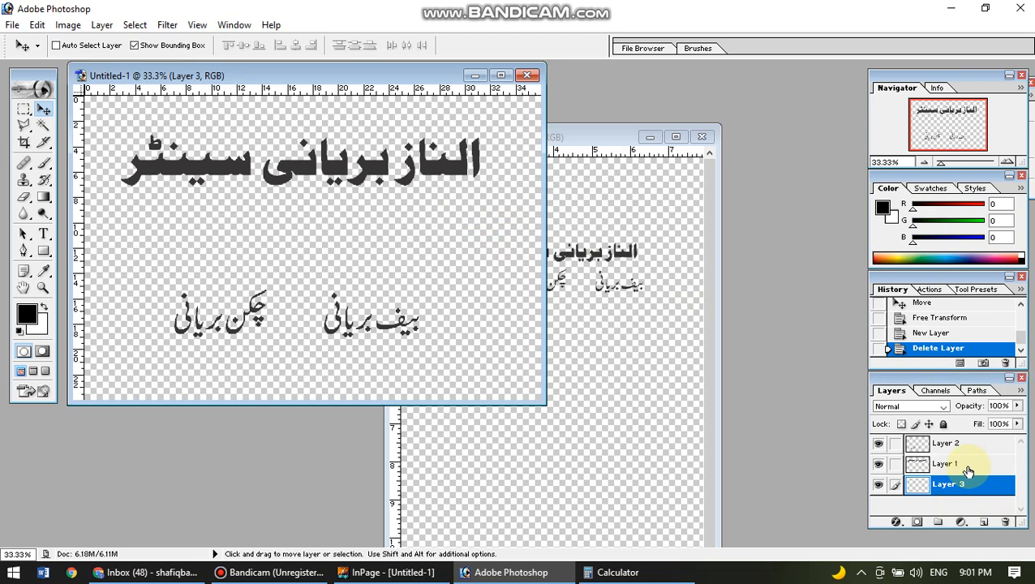
# - Fill the new bottom layer with black and apply the blue-to-white gradient layer style to it
pyautogui.hotkey('alt', 'BackSpace')
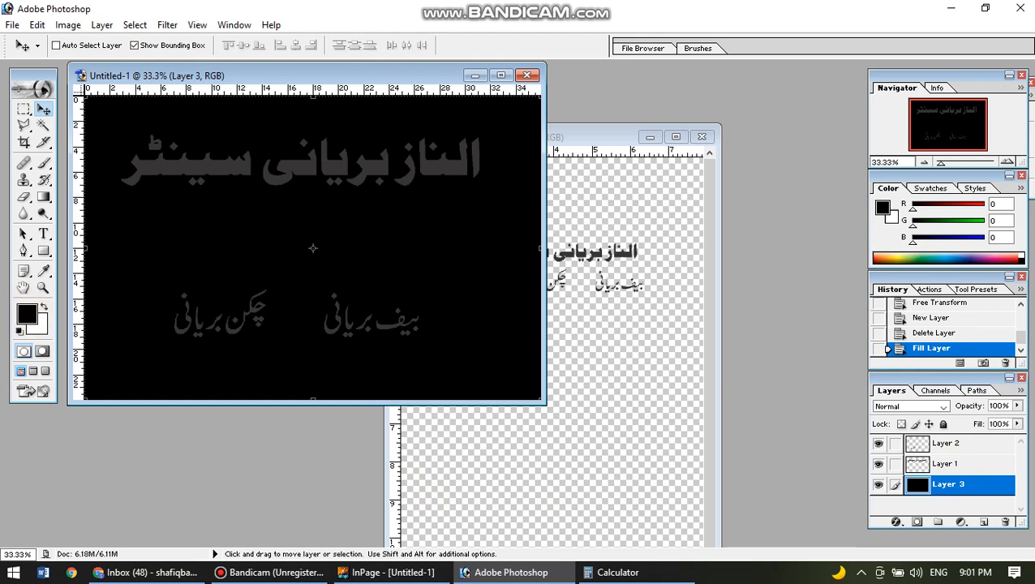
pyautogui.click(930, 188)
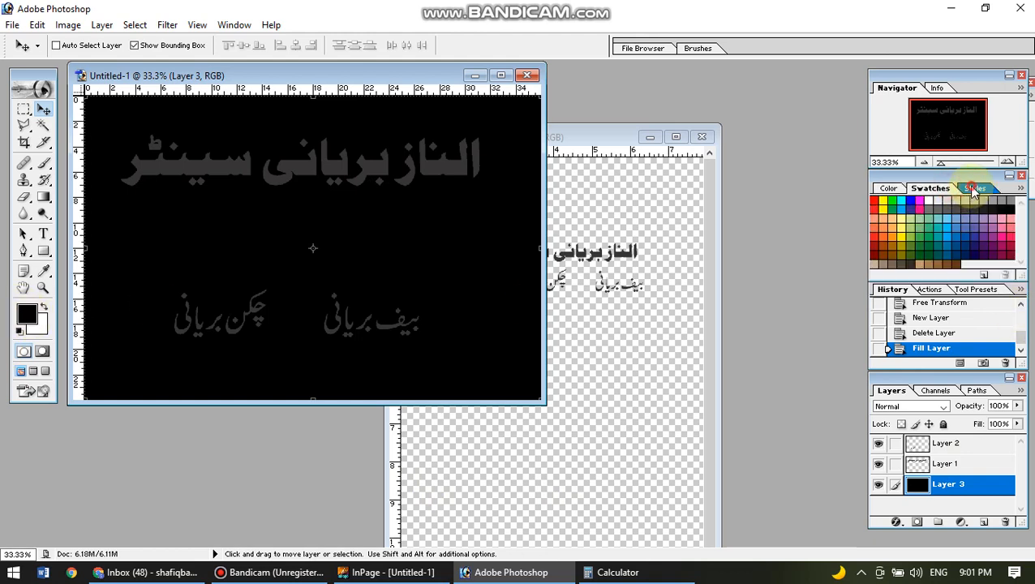
pyautogui.click(973, 188)
pyautogui.click(906, 235)
pyautogui.click(909, 258)
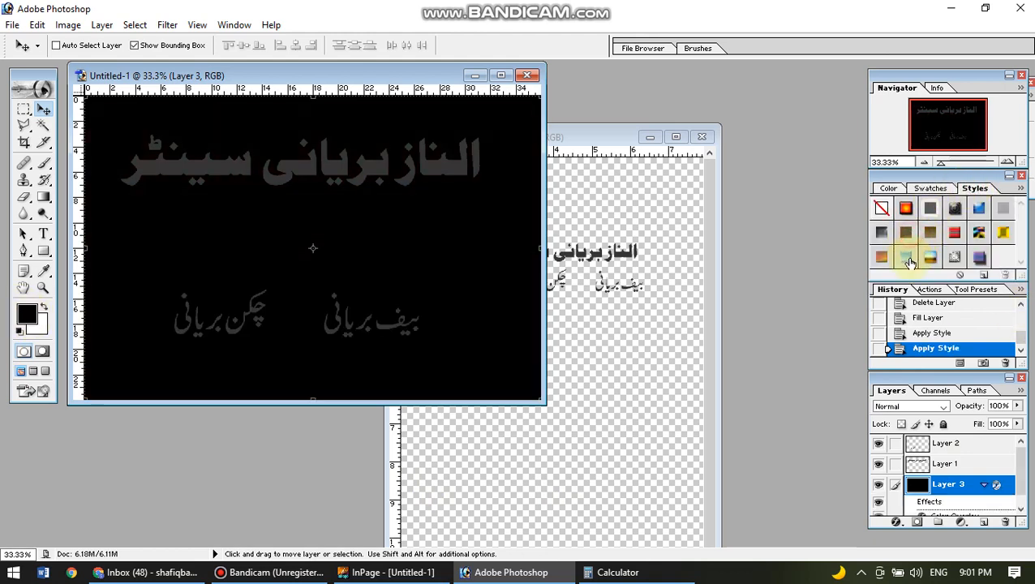
pyautogui.click(909, 260)
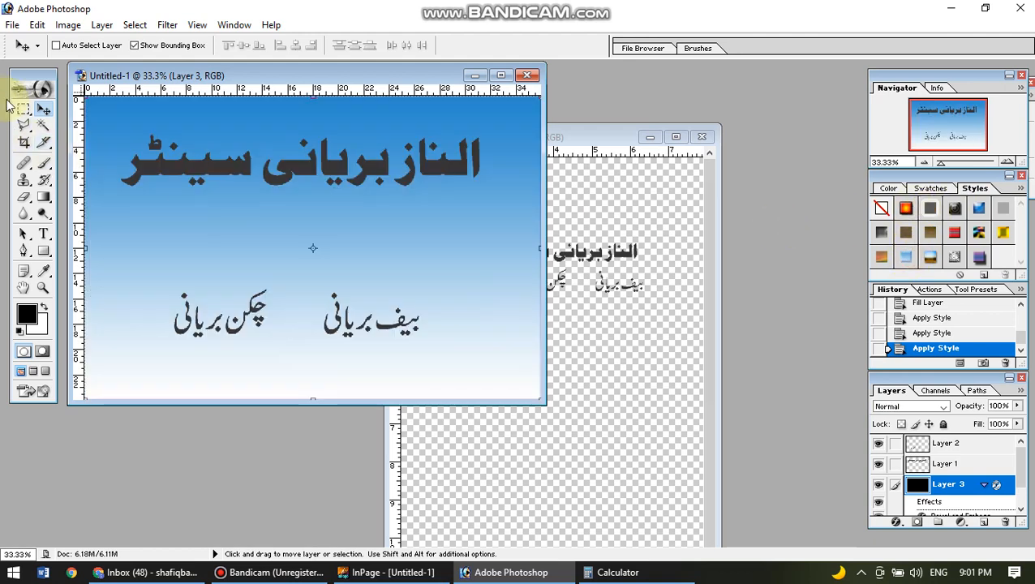
pyautogui.click(44, 108)
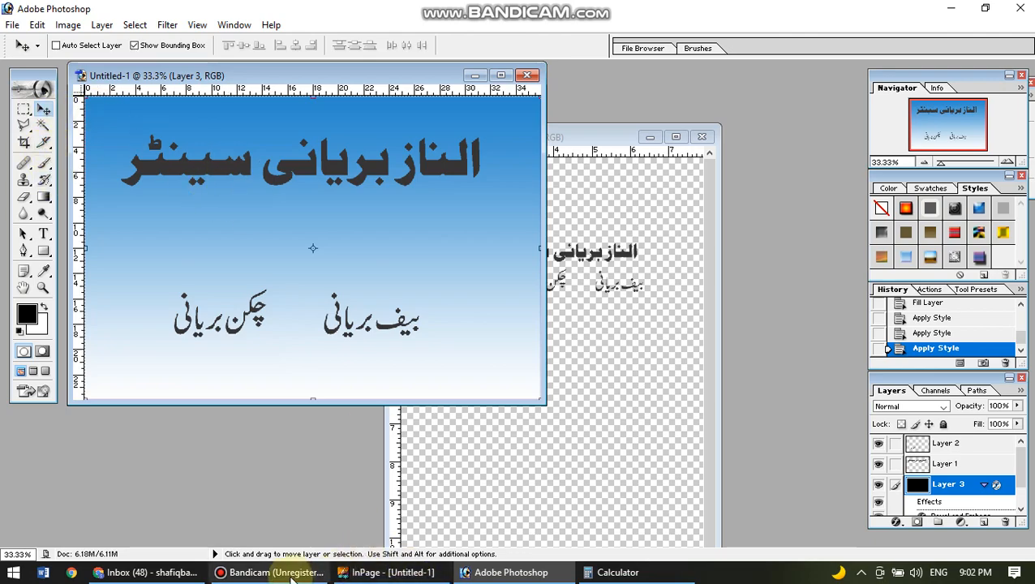
# - Switch to Google Chrome, search Google for "biryani pic" in a new tab, and show the image results
pyautogui.click(185, 572)
pyautogui.click(572, 14)
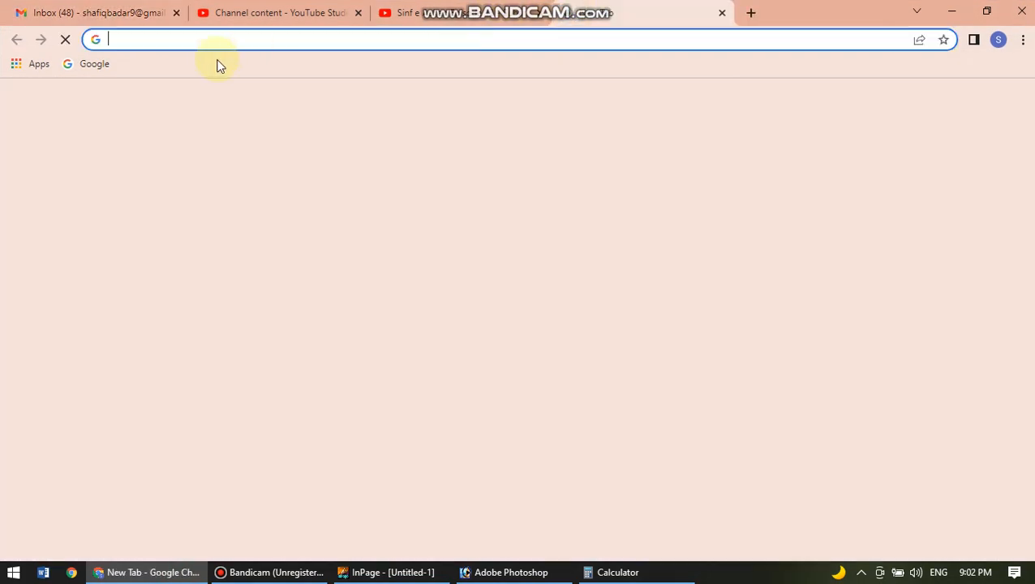
pyautogui.click(92, 68)
pyautogui.write('b')
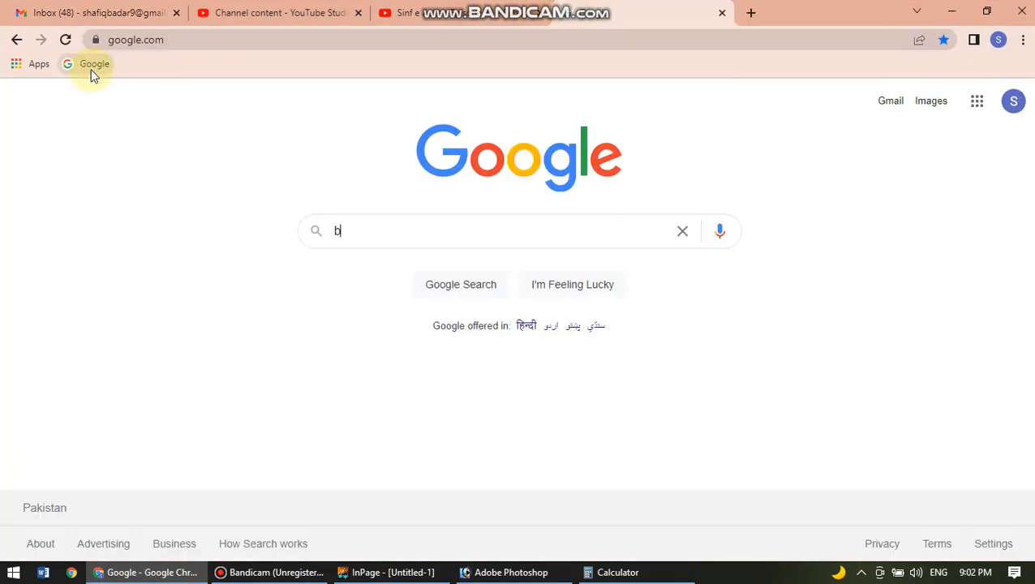
pyautogui.write('iryani pic')
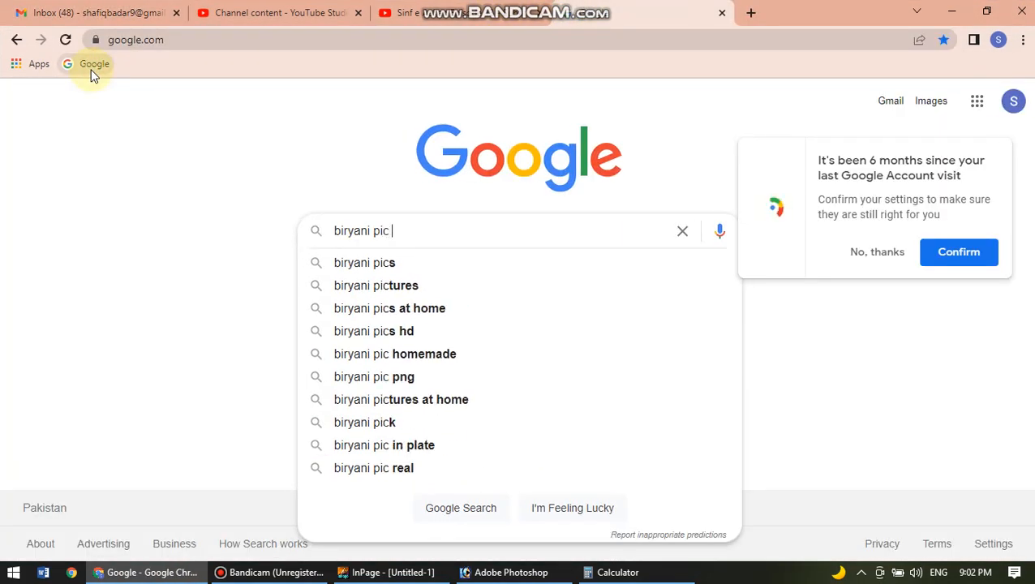
pyautogui.press('Return')
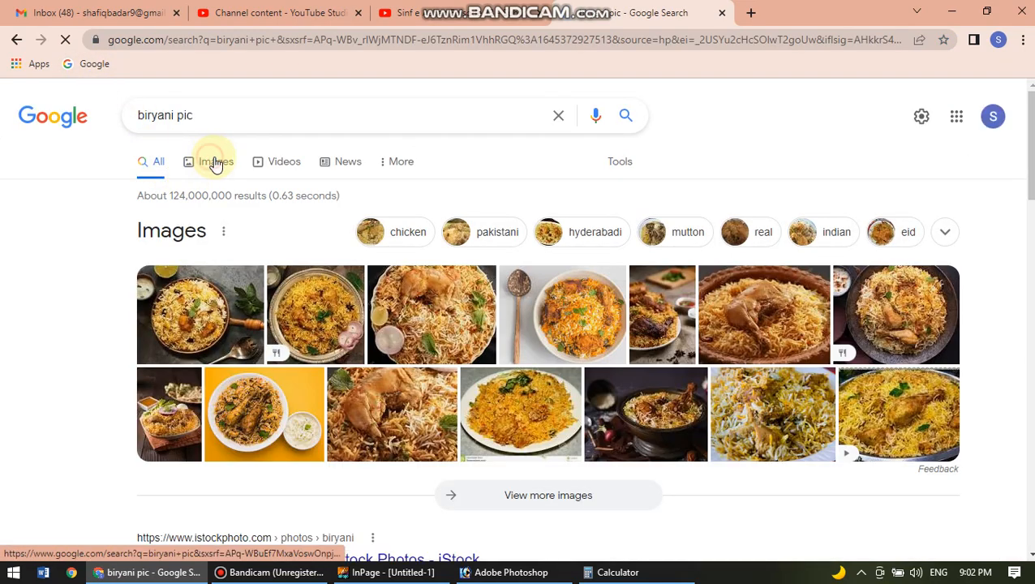
pyautogui.click(213, 162)
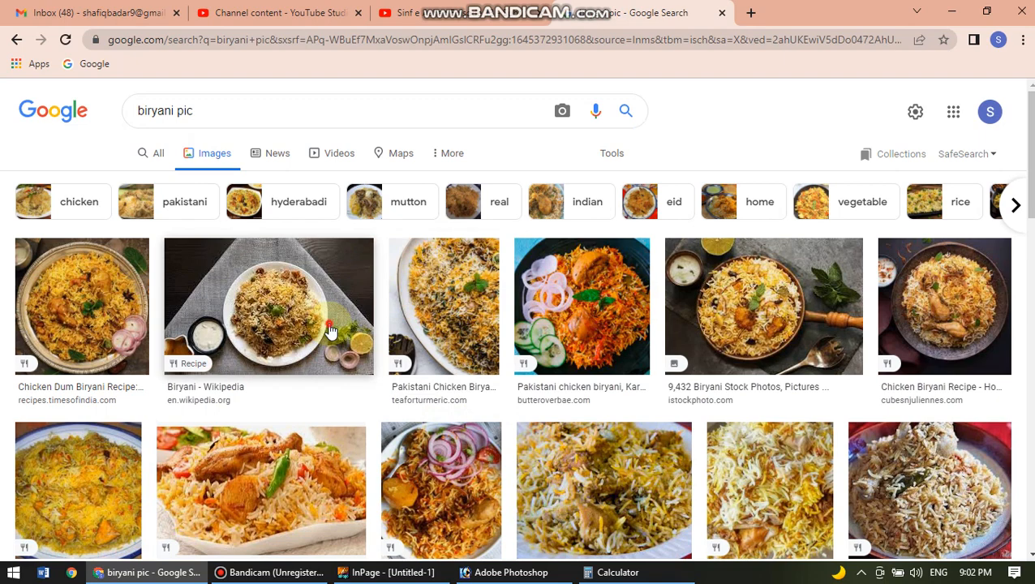
# - Open the Wikipedia biryani image preview and save the picture to the Desktop as the JPEG _Hyderabadi_Dum_Biryani_
pyautogui.click(330, 331)
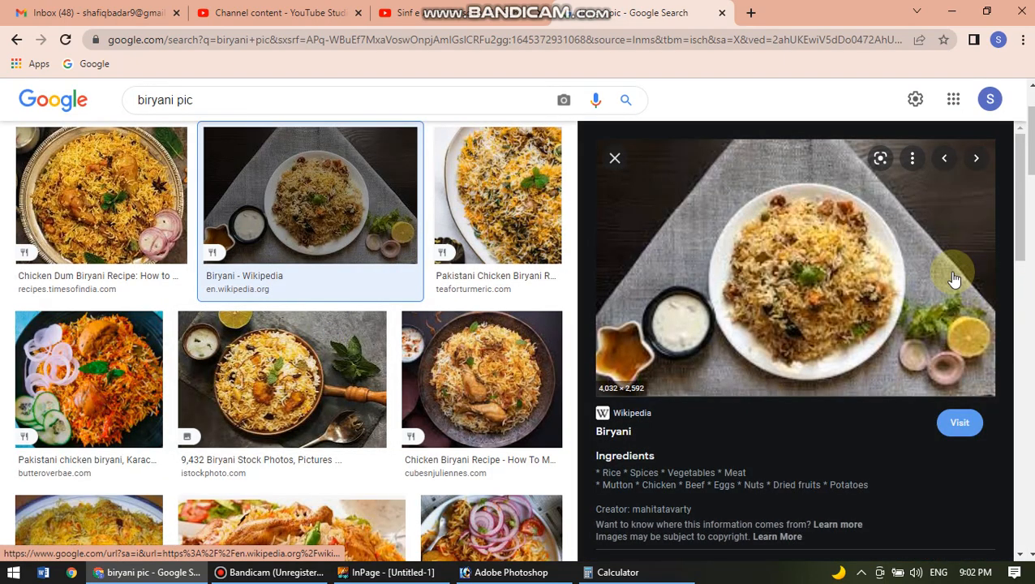
pyautogui.rightClick(850, 253)
pyautogui.click(922, 430)
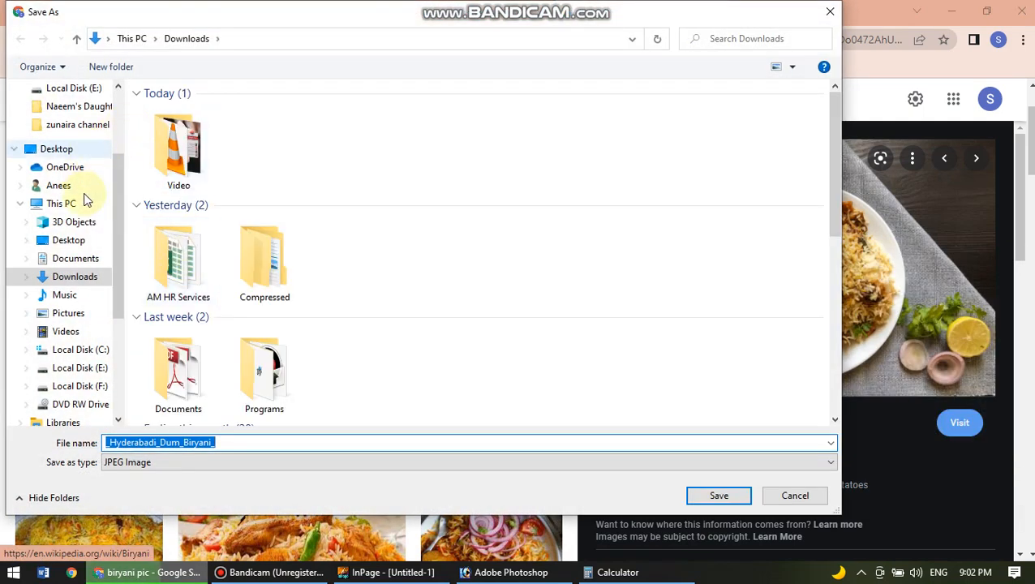
pyautogui.click(85, 240)
pyautogui.click(726, 497)
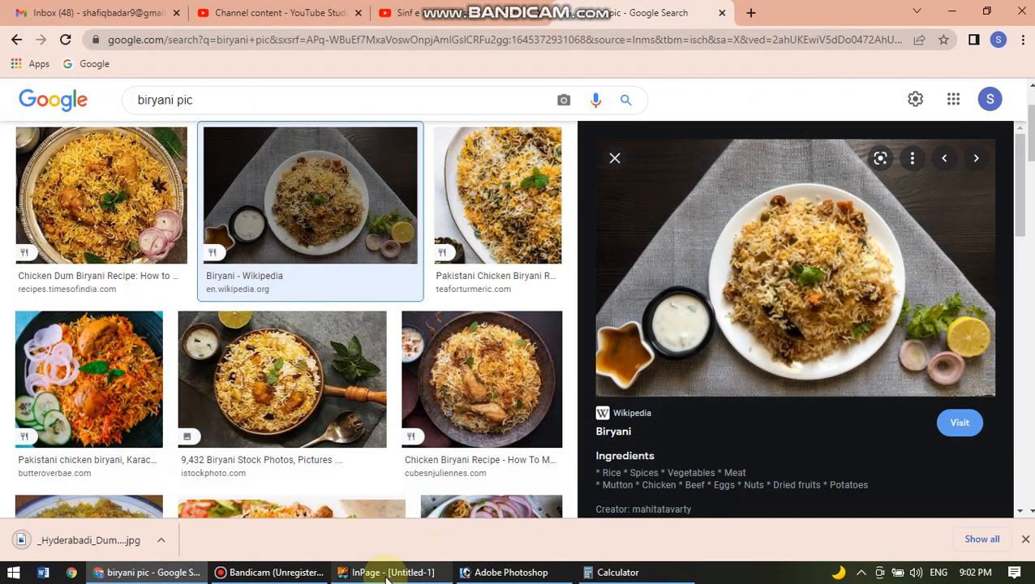
# - Switch to Adobe Photoshop and open the _Hyderabadi_Dum_Biryani_ picture from the Desktop
pyautogui.click(511, 571)
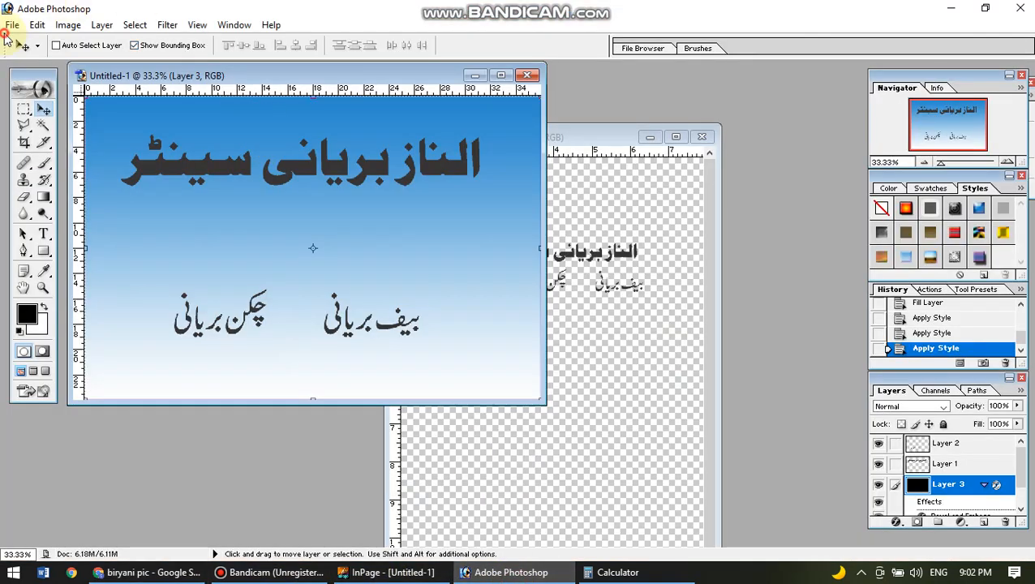
pyautogui.click(10, 26)
pyautogui.click(77, 63)
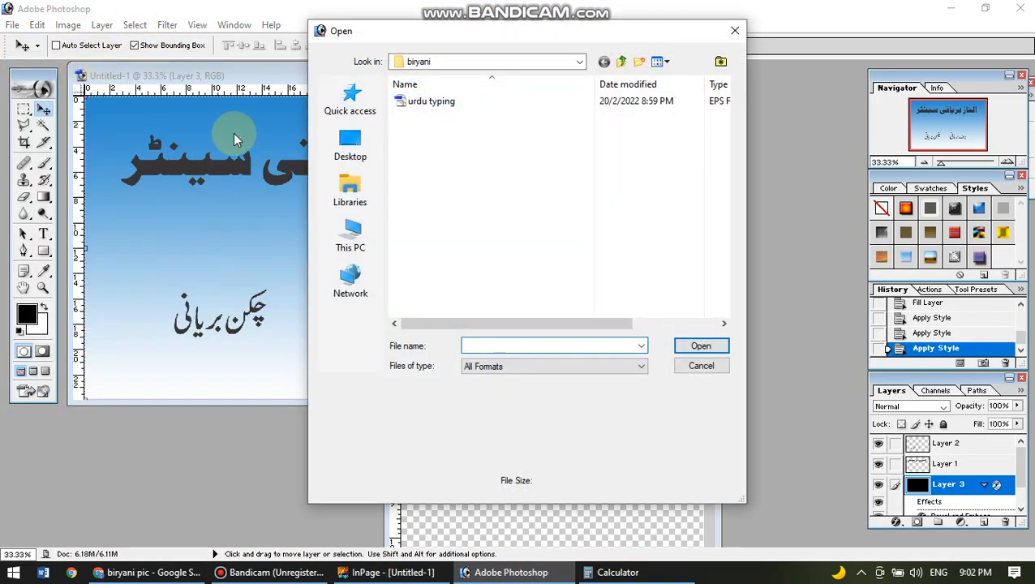
pyautogui.click(350, 150)
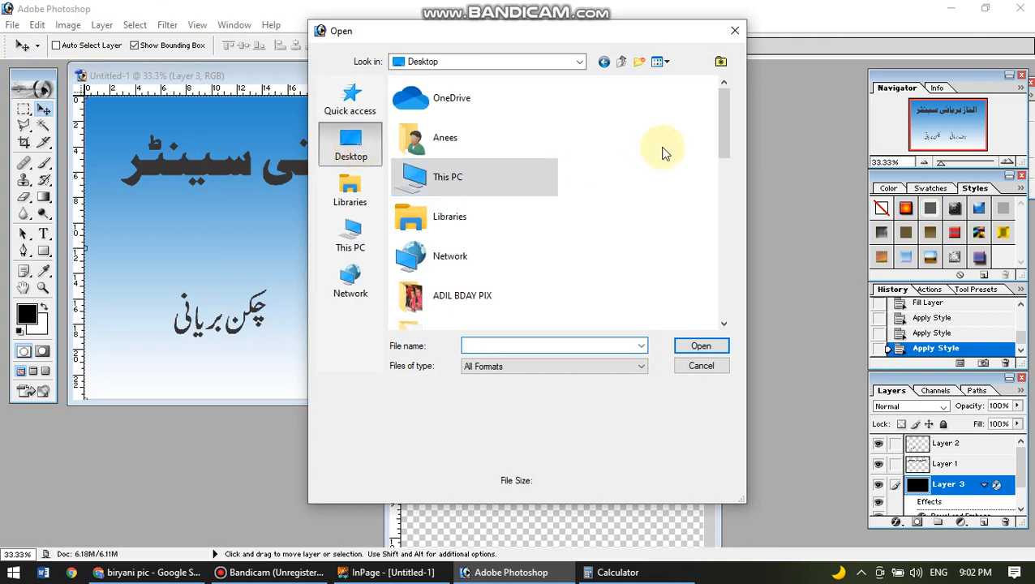
pyautogui.moveTo(722, 140); pyautogui.dragTo(721, 274)
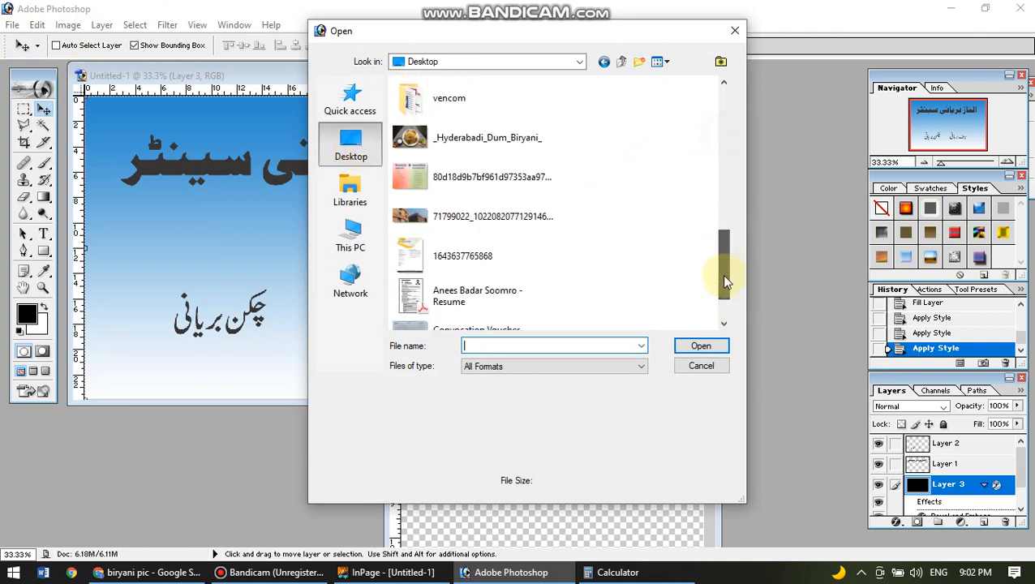
pyautogui.doubleClick(519, 143)
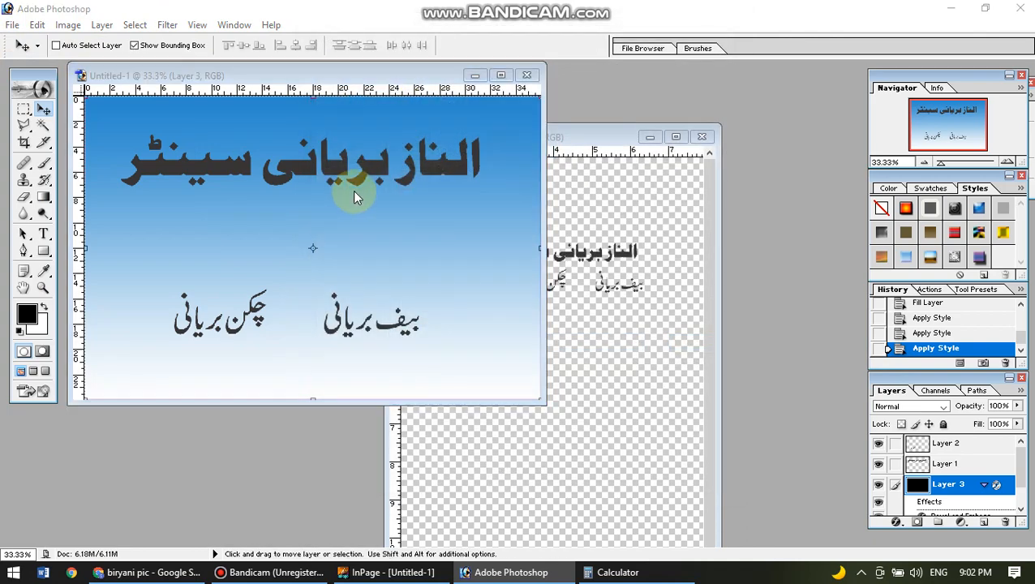
pyautogui.click(541, 227)
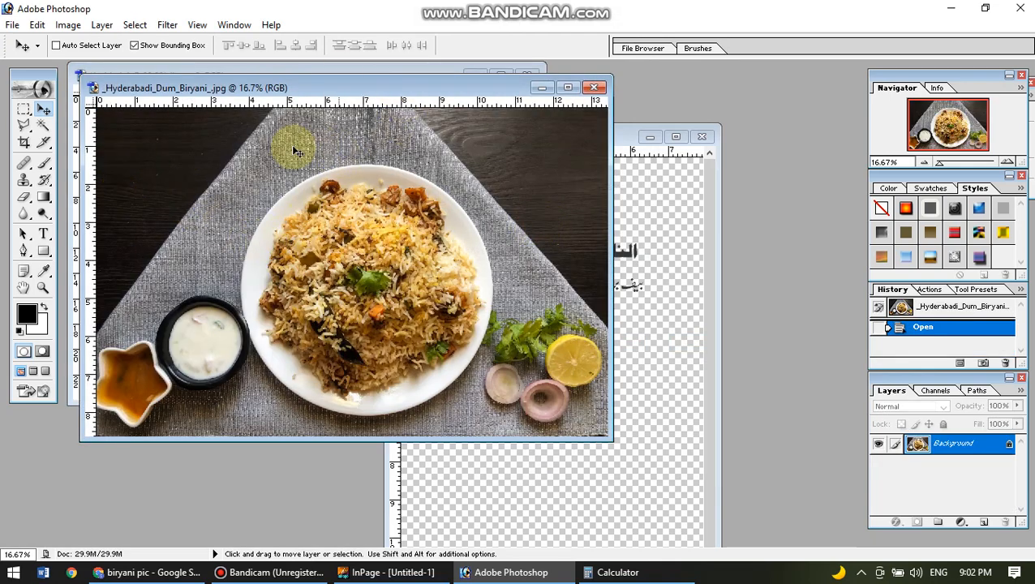
# - Select the round biryani plate with the Elliptical Marquee and copy it into the banner as a new layer above the gradient
pyautogui.click(24, 111)
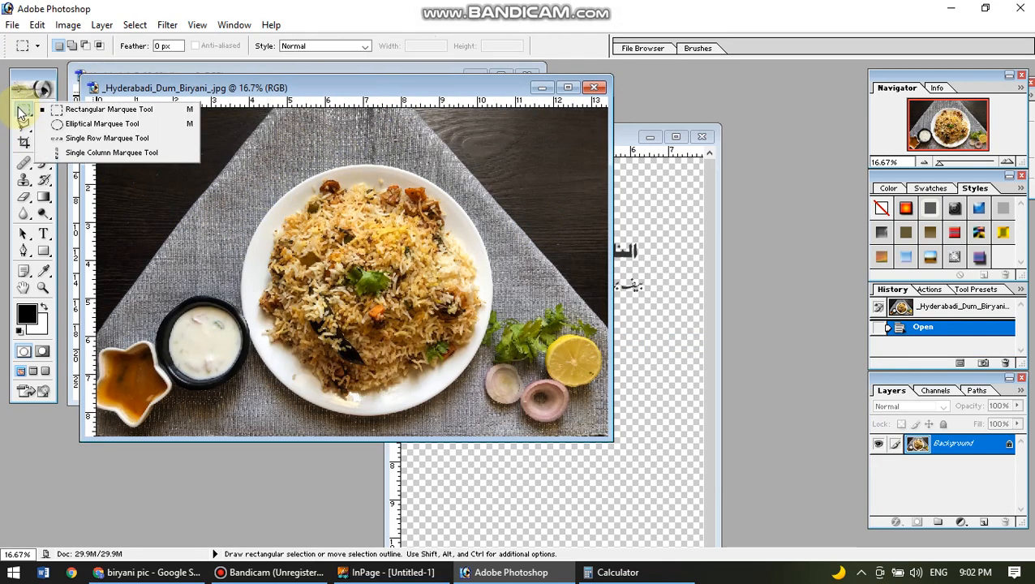
pyautogui.click(86, 126)
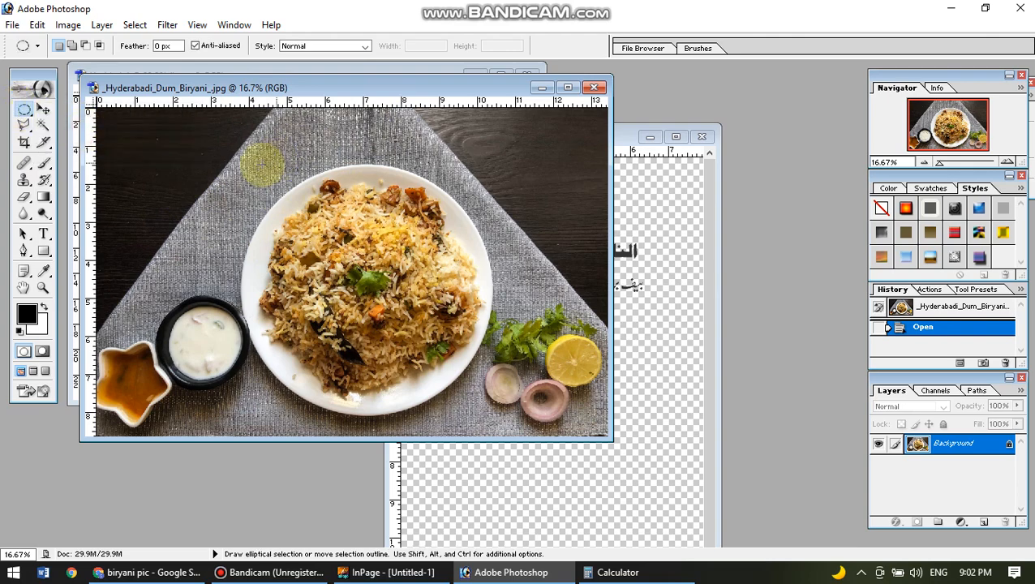
pyautogui.moveTo(382, 340); pyautogui.dragTo(490, 413)
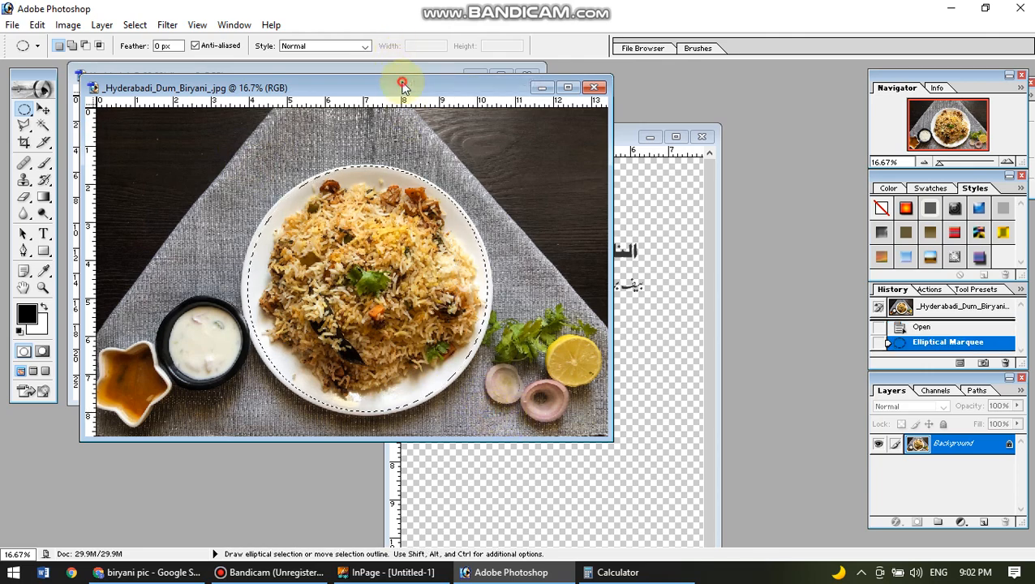
pyautogui.moveTo(404, 86); pyautogui.dragTo(538, 129)
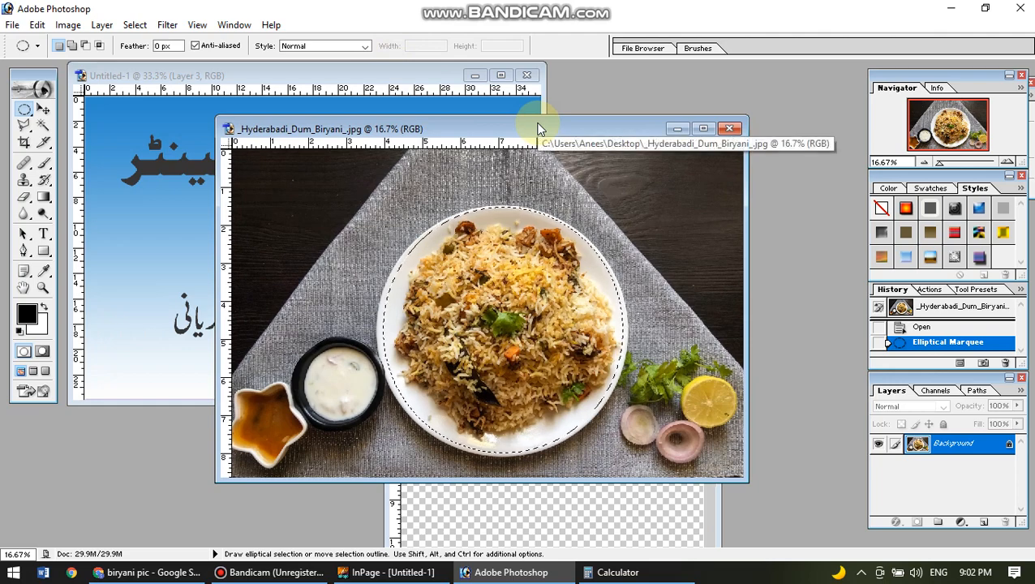
pyautogui.click(167, 220)
pyautogui.click(44, 109)
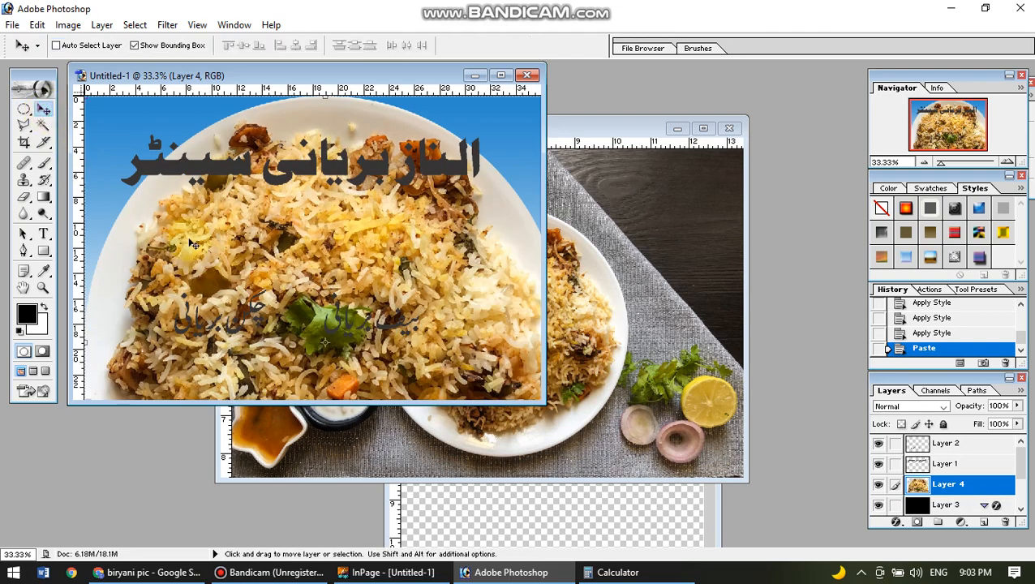
# - Scale the pasted plate down proportionally to about 12 inches wide and place it below the heading, over the chicken biryani text
pyautogui.moveTo(206, 242); pyautogui.dragTo(268, 296)
pyautogui.moveTo(282, 246); pyautogui.dragTo(326, 283)
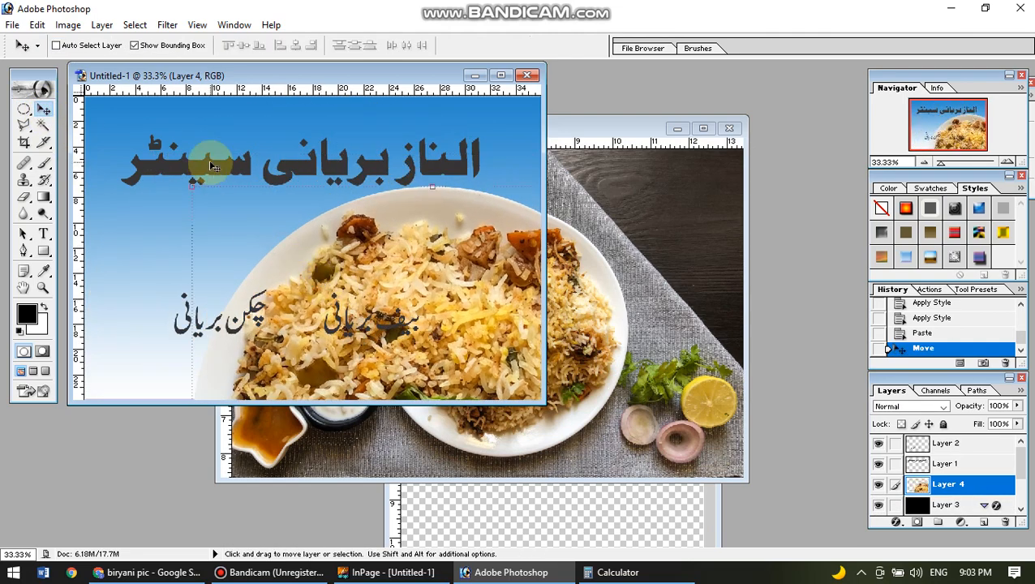
pyautogui.moveTo(196, 184); pyautogui.dragTo(369, 339)
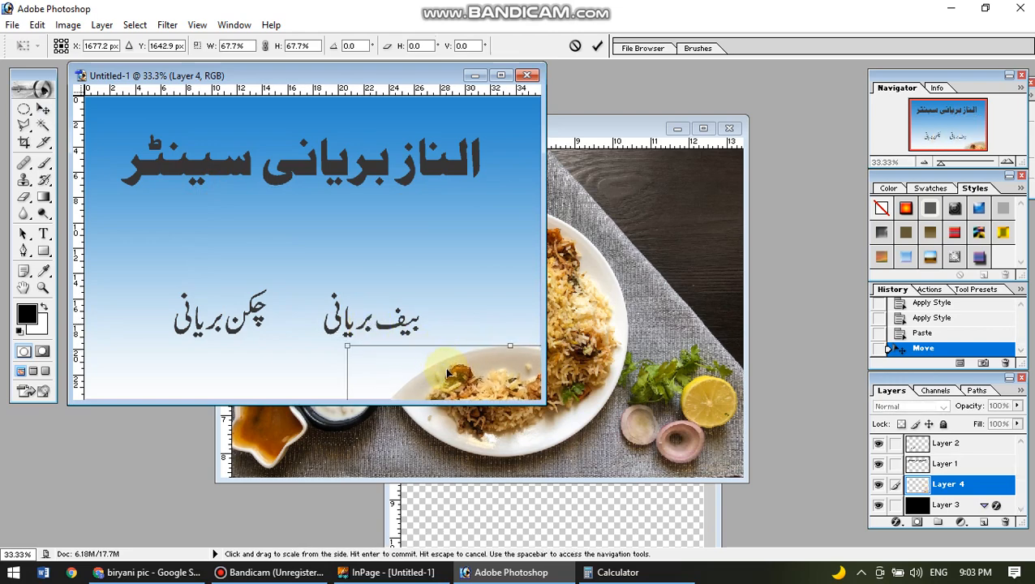
pyautogui.moveTo(438, 368); pyautogui.dragTo(230, 190)
pyautogui.moveTo(141, 169); pyautogui.dragTo(259, 273)
pyautogui.moveTo(351, 361); pyautogui.dragTo(268, 233)
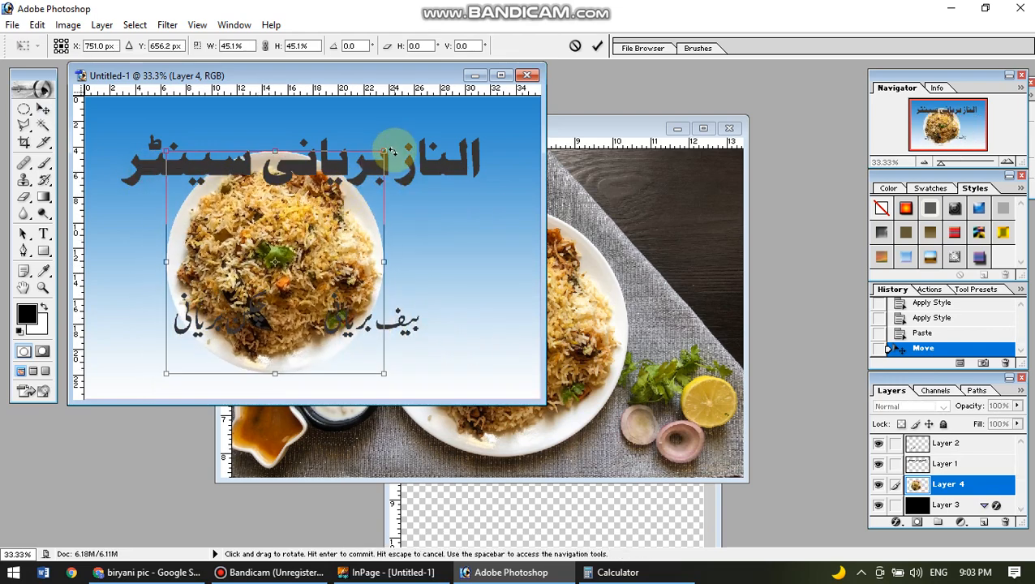
pyautogui.moveTo(386, 152); pyautogui.dragTo(337, 223)
pyautogui.press('Return')
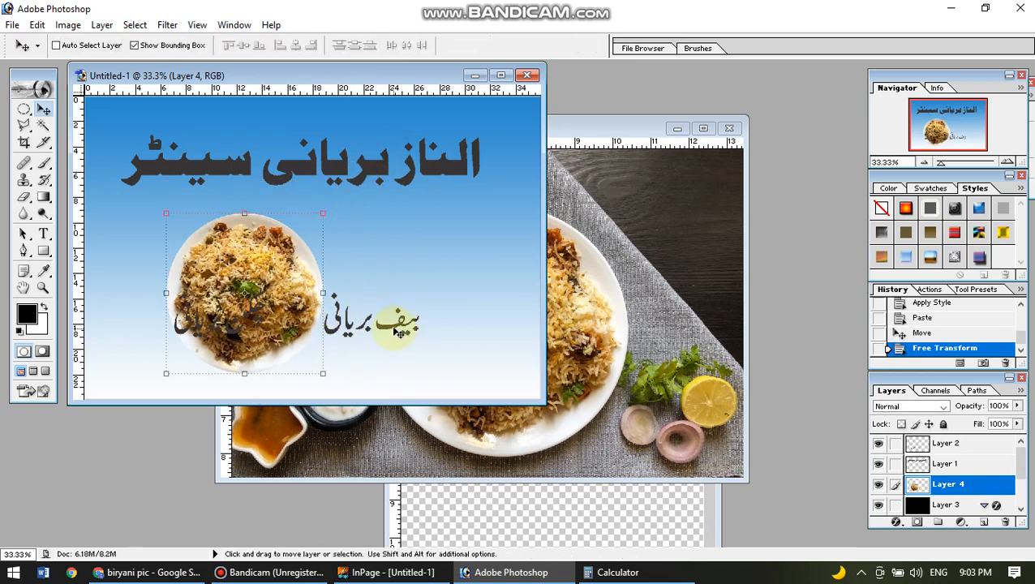
# - Shrink the plate proportionally to about 8 inches wide and place it near the banner's right edge, beside the beef biryani text
pyautogui.moveTo(288, 324); pyautogui.dragTo(474, 312)
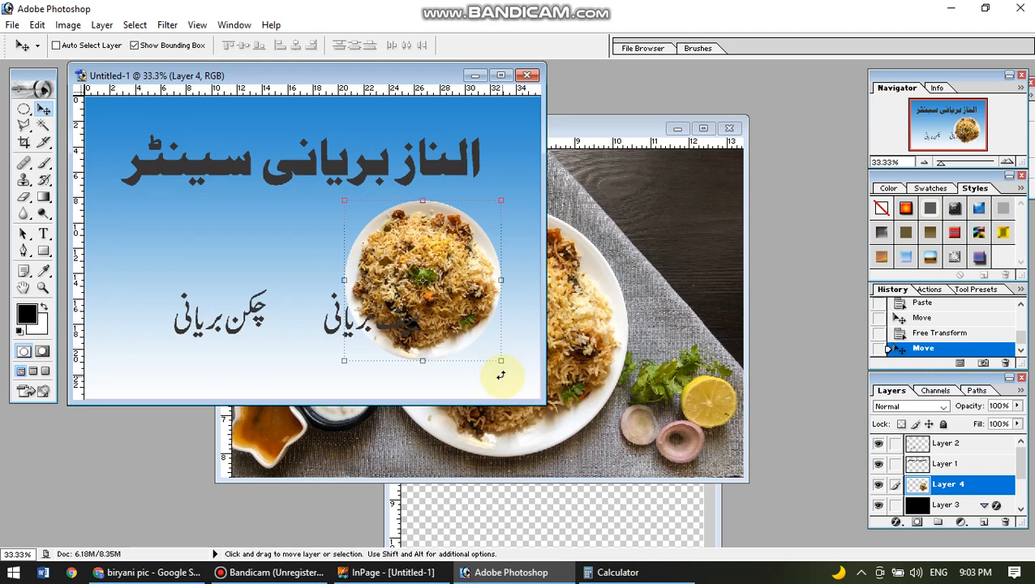
pyautogui.moveTo(502, 358)
pyautogui.mouseDown()
pyautogui.moveTo(468, 339)
pyautogui.moveTo(502, 358)
pyautogui.mouseUp()
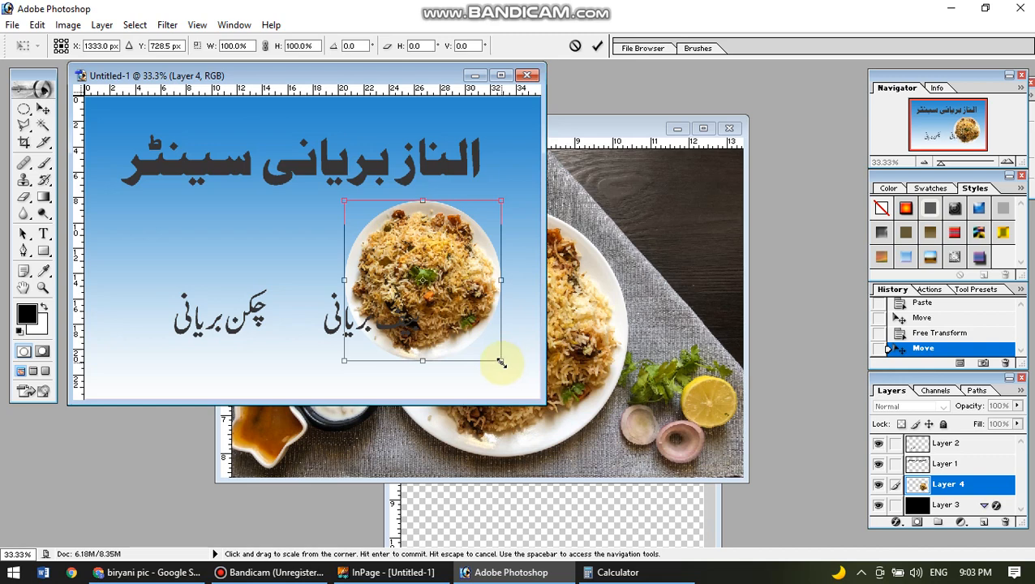
pyautogui.moveTo(500, 361); pyautogui.dragTo(440, 300)
pyautogui.press('Return')
pyautogui.moveTo(381, 243); pyautogui.dragTo(481, 310)
# - Move the line of dish names up beneath the heading, and cut the beef biryani text onto its own layer
pyautogui.keyDown('ctrl'); pyautogui.click(400, 330); pyautogui.keyUp('ctrl')
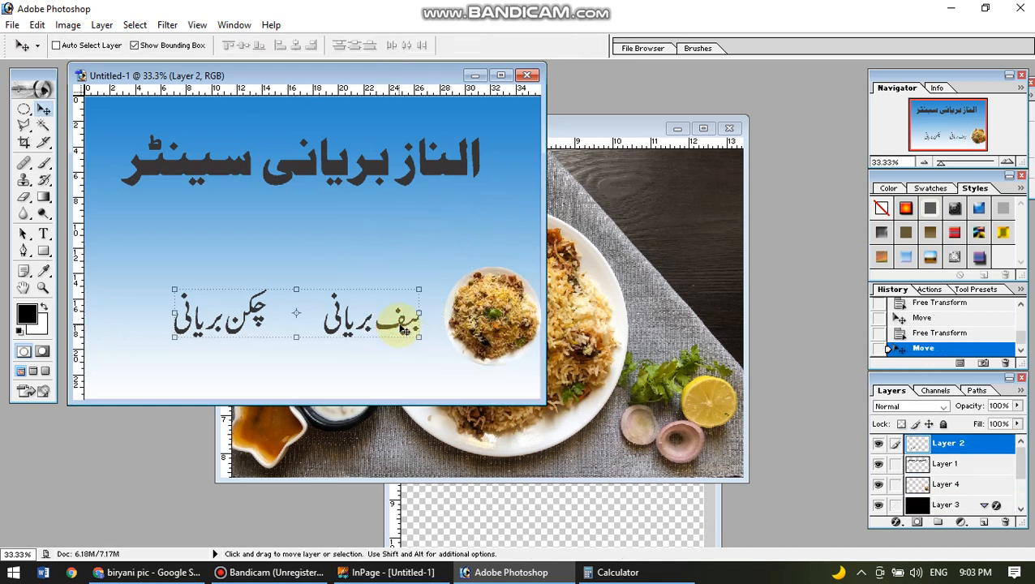
pyautogui.moveTo(400, 330); pyautogui.dragTo(418, 262)
pyautogui.click(25, 89)
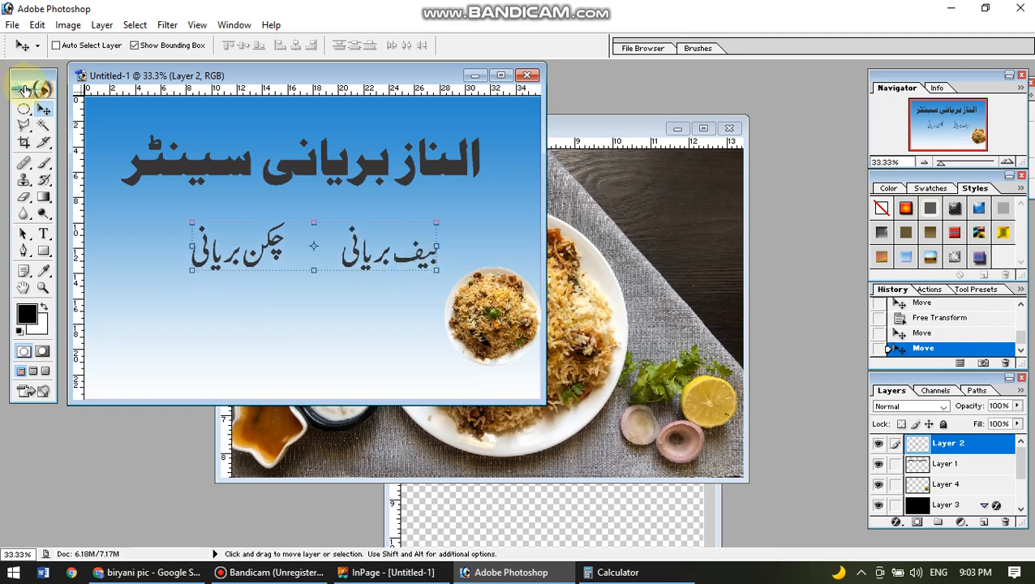
pyautogui.moveTo(25, 108); pyautogui.dragTo(122, 106)
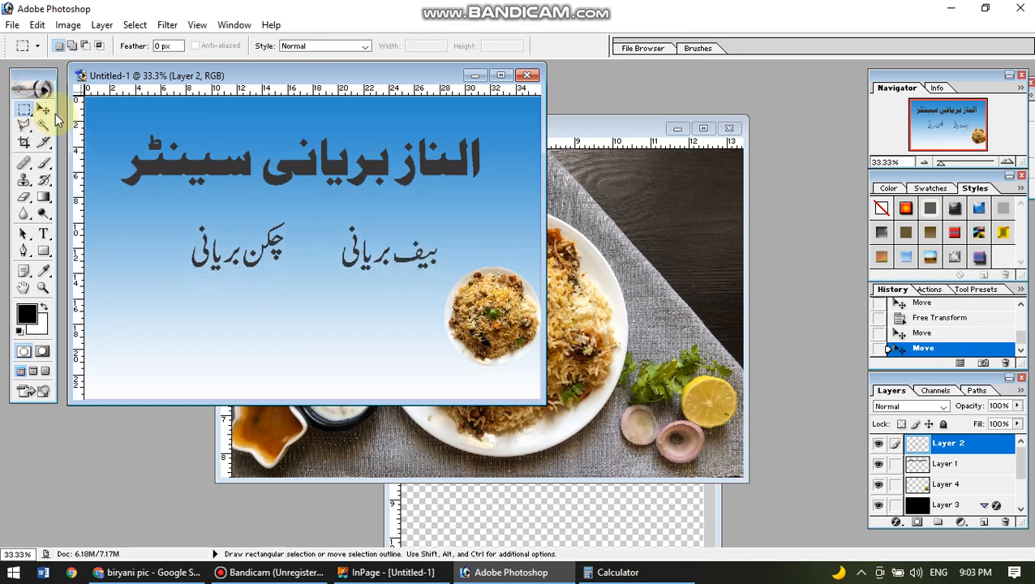
pyautogui.moveTo(325, 215); pyautogui.dragTo(452, 270)
pyautogui.hotkey('ctrl', 'x')
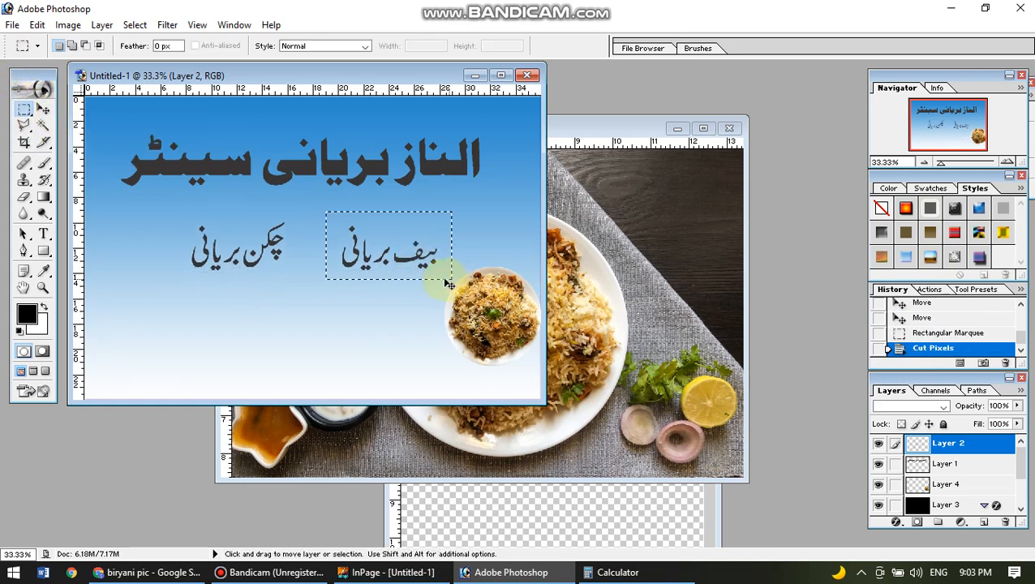
pyautogui.hotkey('ctrl', 'v')
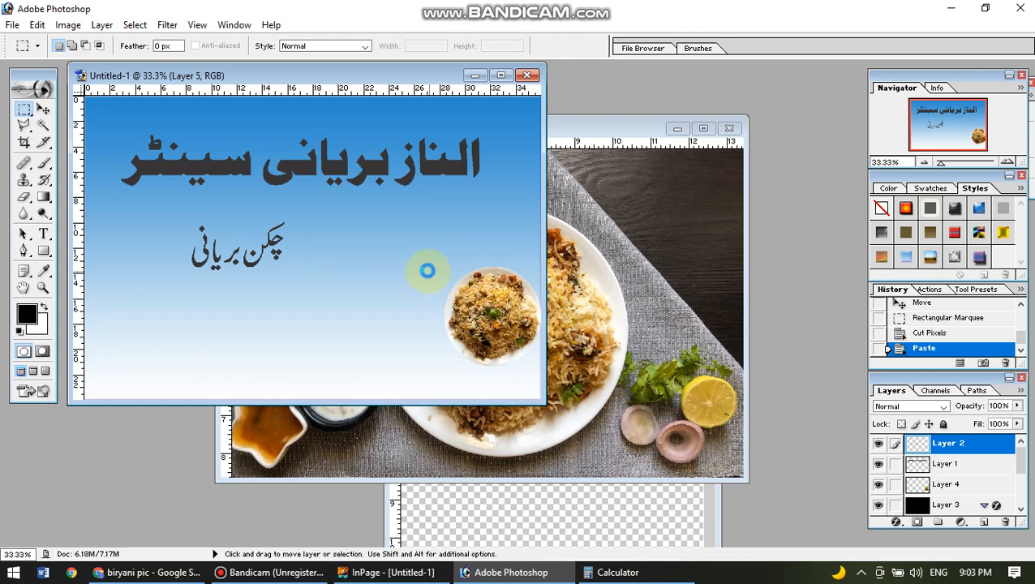
# - Move the beef biryani text toward the banner's right edge and align the plate directly beneath it
pyautogui.click(43, 109)
pyautogui.moveTo(327, 240); pyautogui.dragTo(487, 235)
pyautogui.keyDown('ctrl'); pyautogui.click(504, 323); pyautogui.keyUp('ctrl')
pyautogui.moveTo(504, 323); pyautogui.dragTo(479, 326)
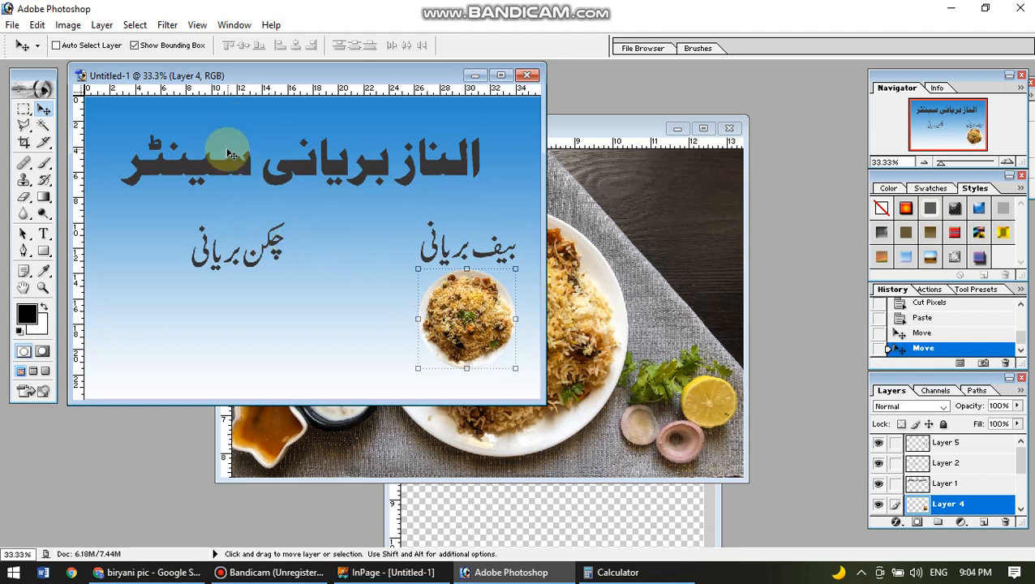
# - Duplicate the biryani plate and place the copy directly beneath the chicken biryani text, level with the original
pyautogui.keyDown('ctrl'); pyautogui.click(276, 246); pyautogui.keyUp('ctrl')
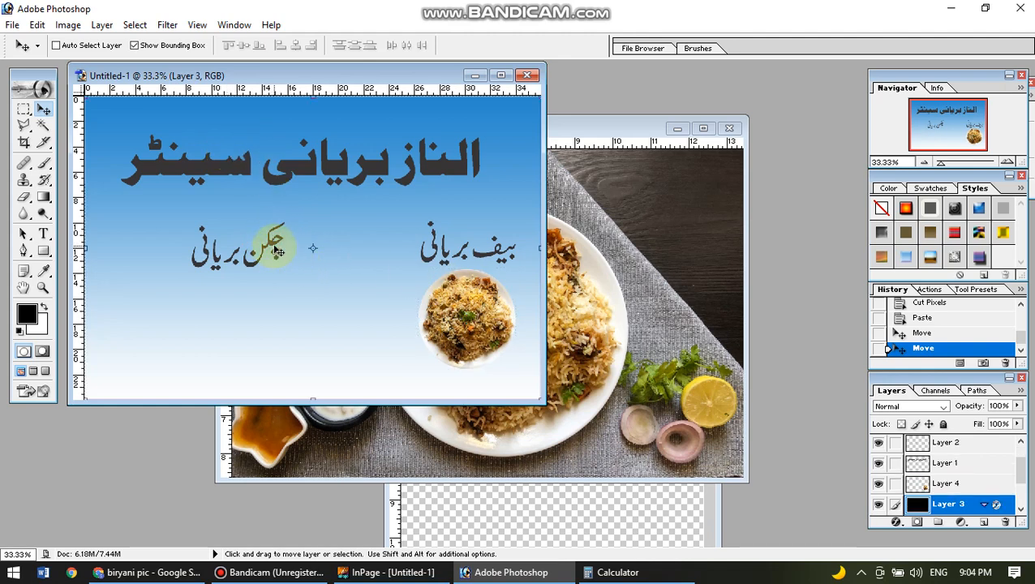
pyautogui.keyDown('ctrl'); pyautogui.click(276, 246); pyautogui.keyUp('ctrl')
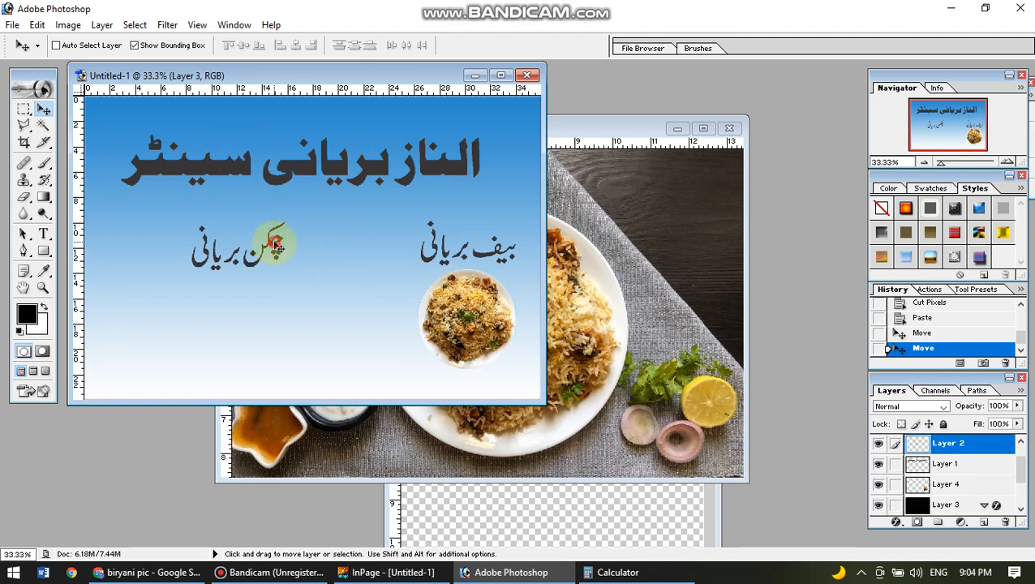
pyautogui.keyDown('ctrl'); pyautogui.click(467, 328); pyautogui.keyUp('ctrl')
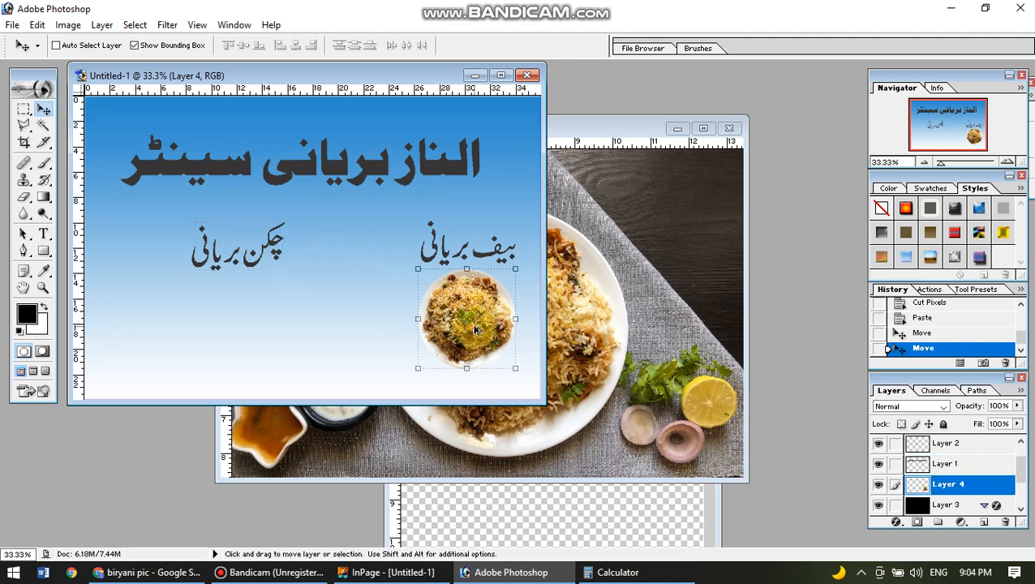
pyautogui.moveTo(497, 340); pyautogui.dragTo(272, 335)
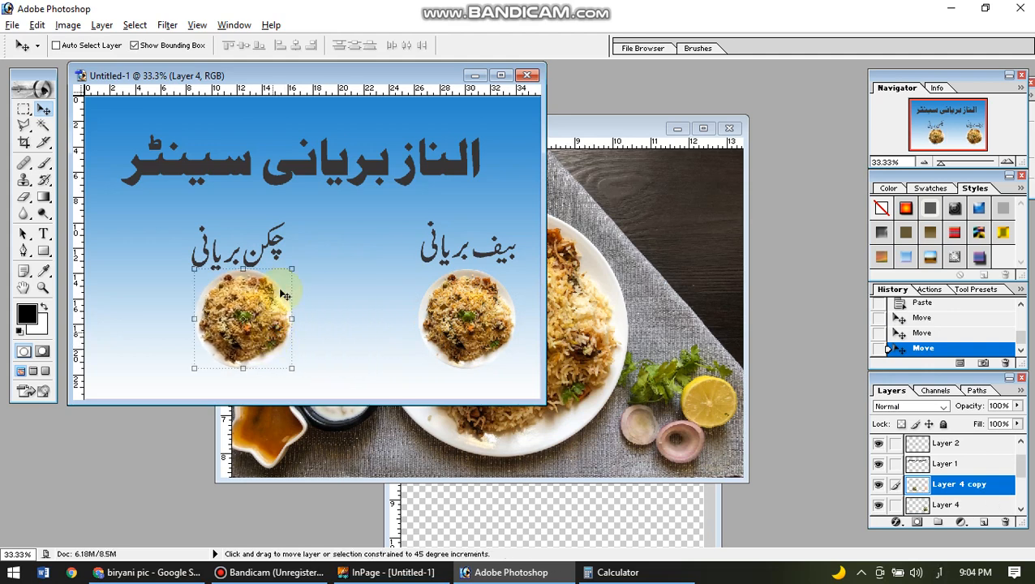
# - Add a bright red color overlay to the Urdu heading's layer style
pyautogui.keyDown('ctrl'); pyautogui.click(311, 169); pyautogui.keyUp('ctrl')
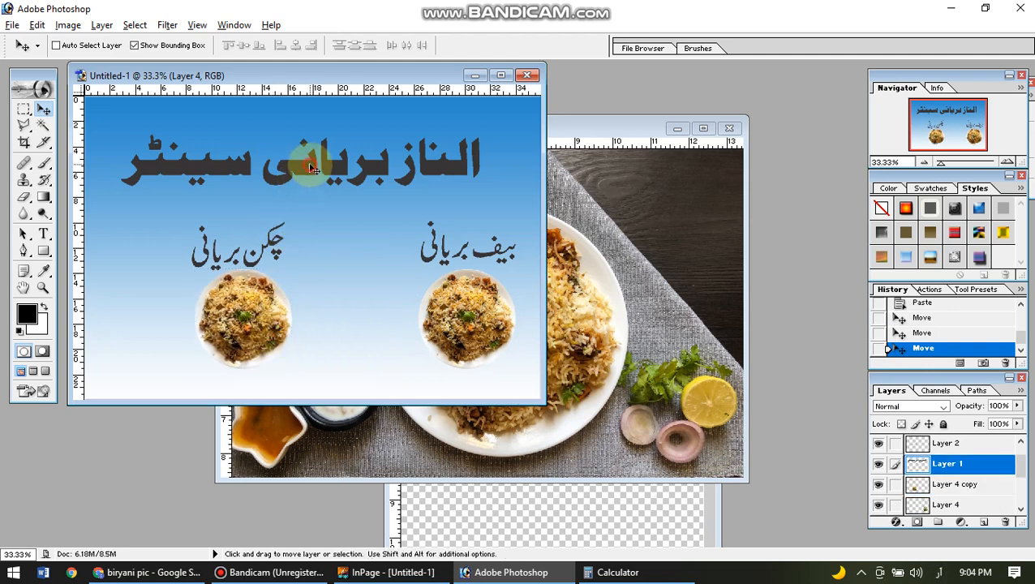
pyautogui.rightClick(960, 468)
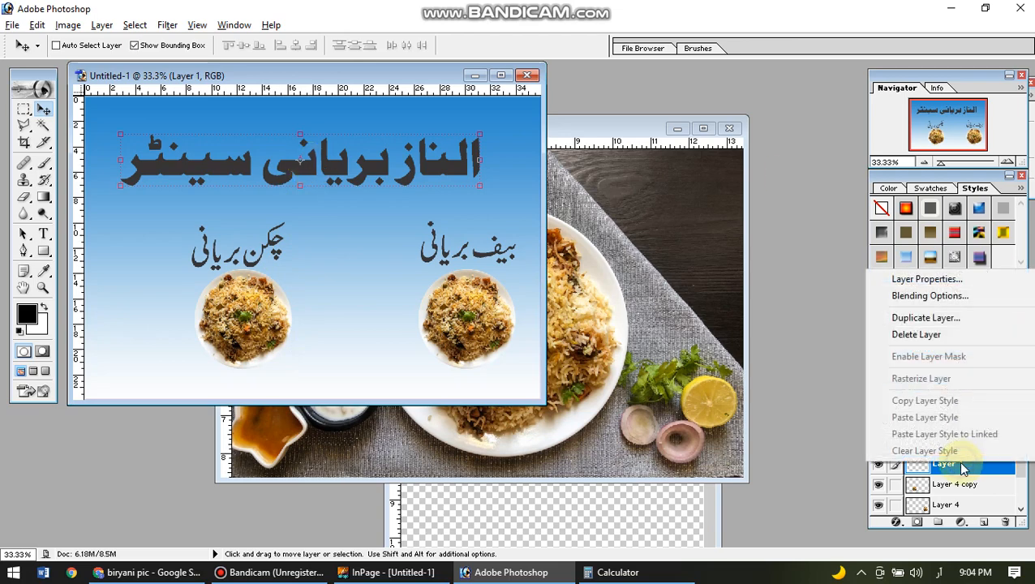
pyautogui.click(941, 296)
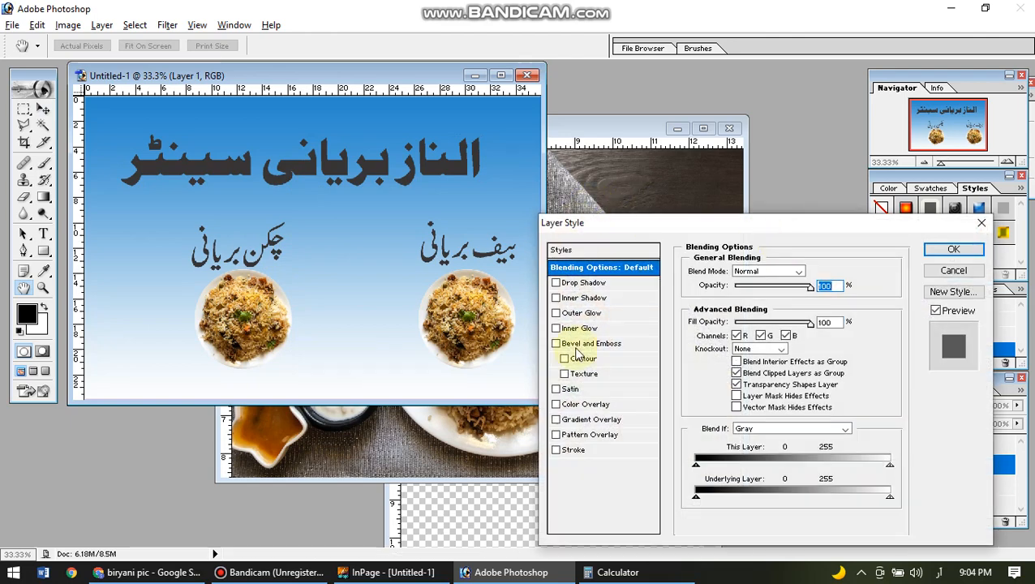
pyautogui.click(600, 405)
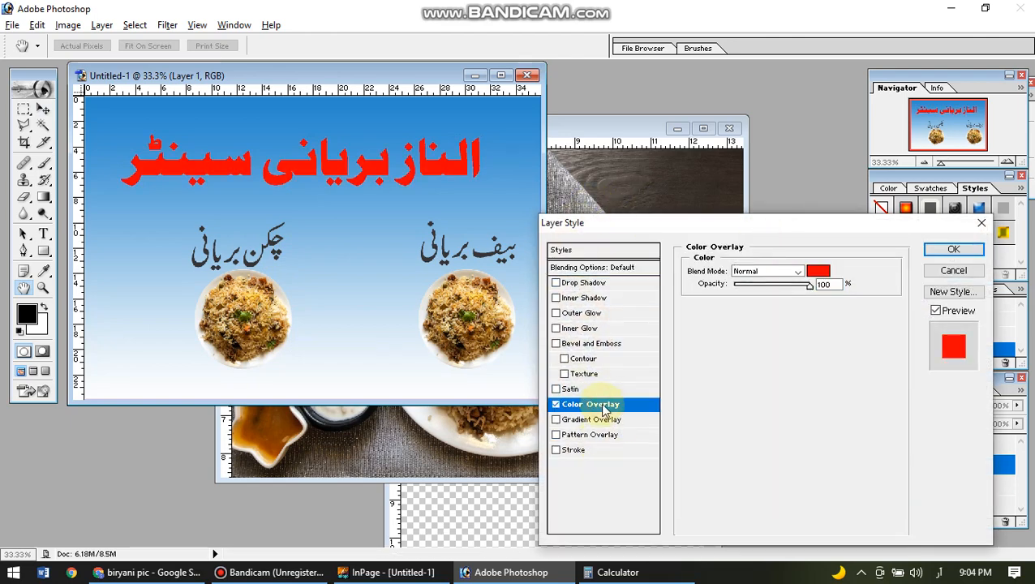
pyautogui.click(824, 268)
pyautogui.moveTo(743, 346); pyautogui.dragTo(769, 314)
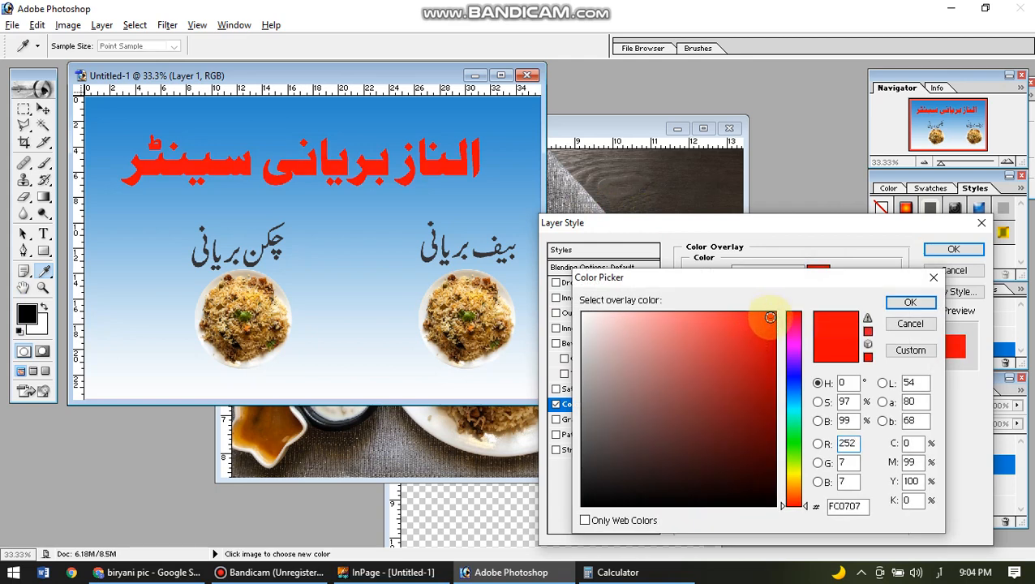
pyautogui.click(910, 302)
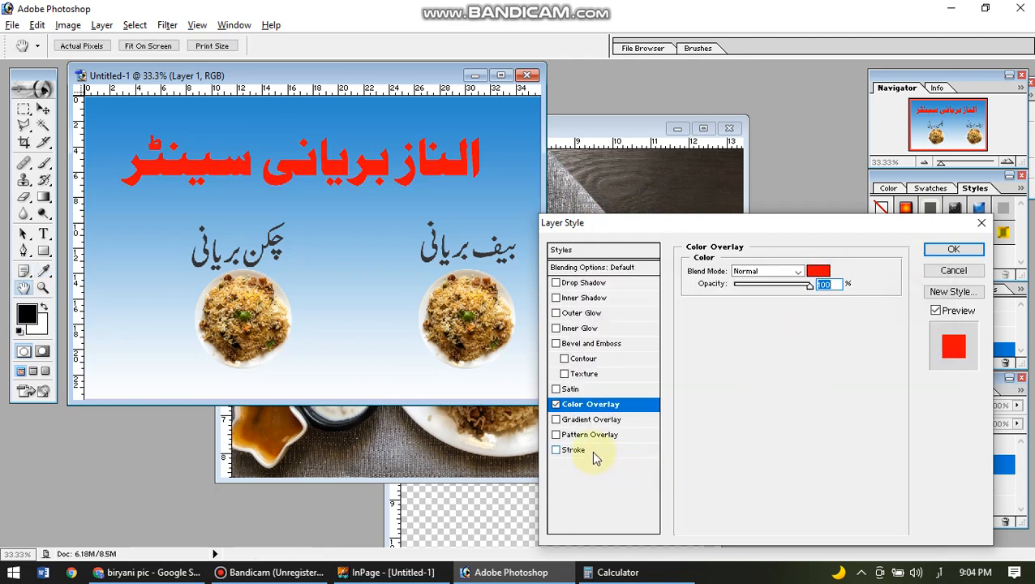
# - Add a thick white outside stroke around the red heading text
pyautogui.click(593, 452)
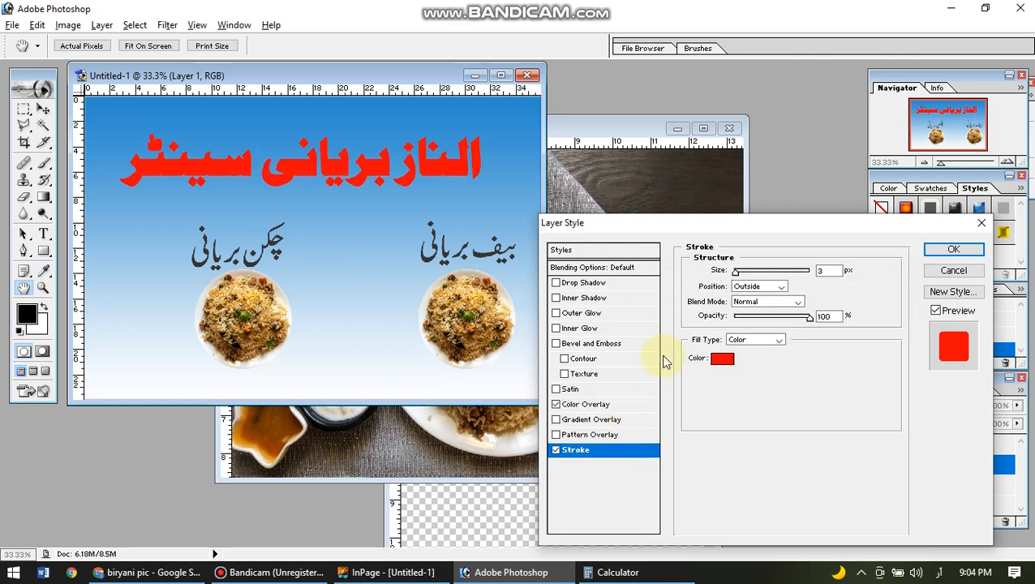
pyautogui.click(722, 360)
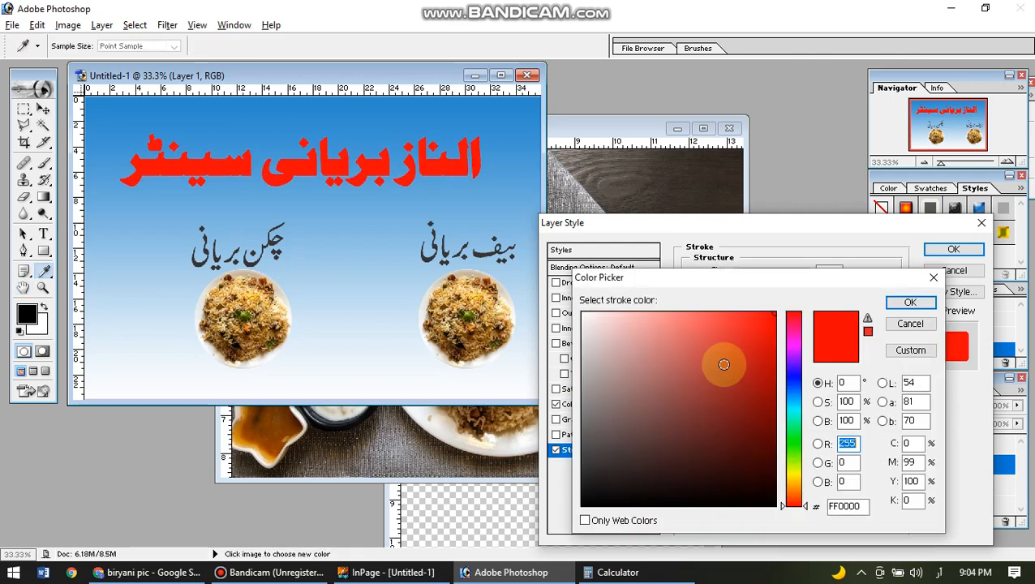
pyautogui.moveTo(723, 363); pyautogui.dragTo(517, 275)
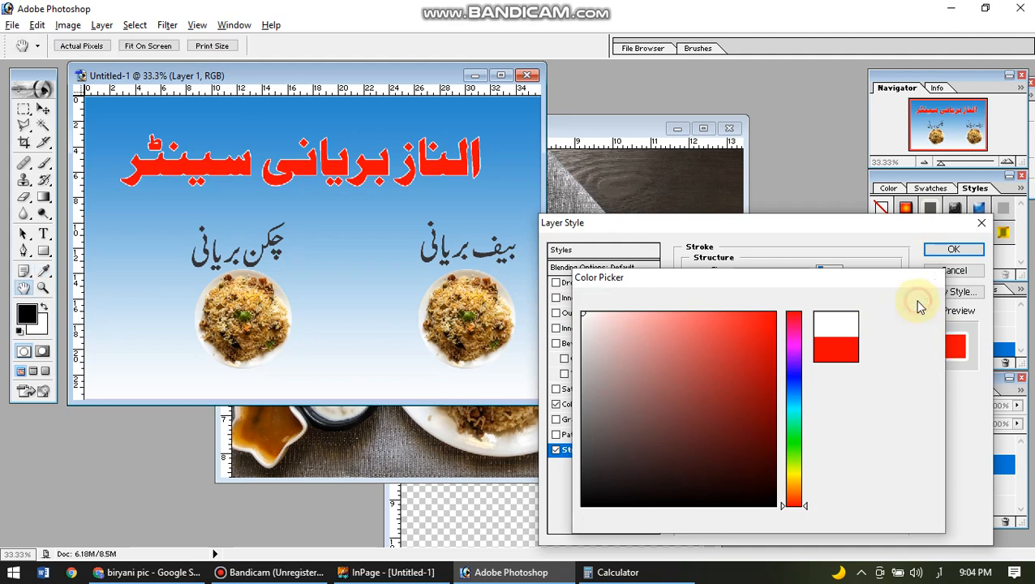
pyautogui.click(912, 302)
pyautogui.moveTo(738, 274); pyautogui.dragTo(744, 276)
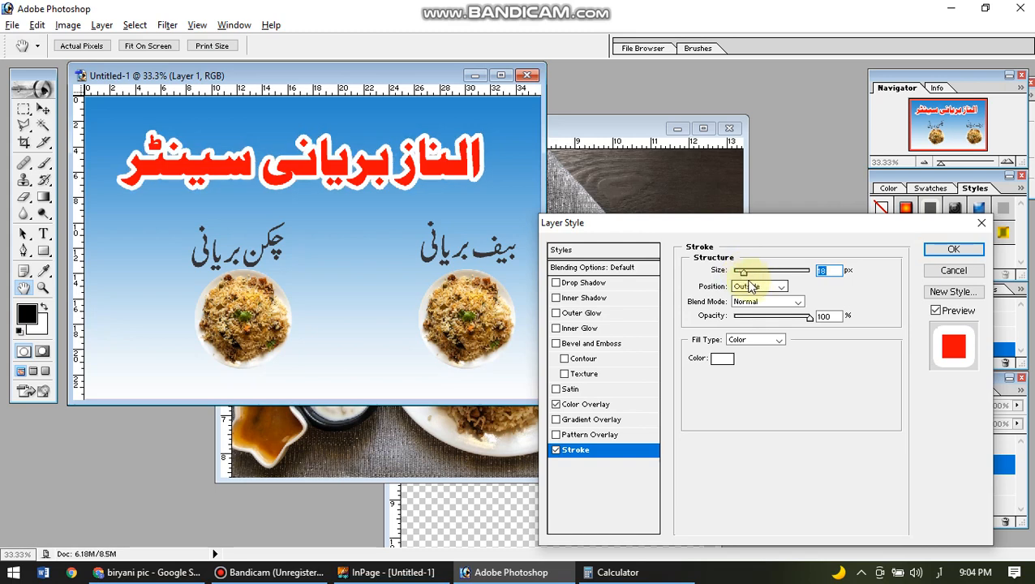
# - Apply a smooth inner bevel to the heading with 1000% depth and a slightly increased size
pyautogui.click(579, 346)
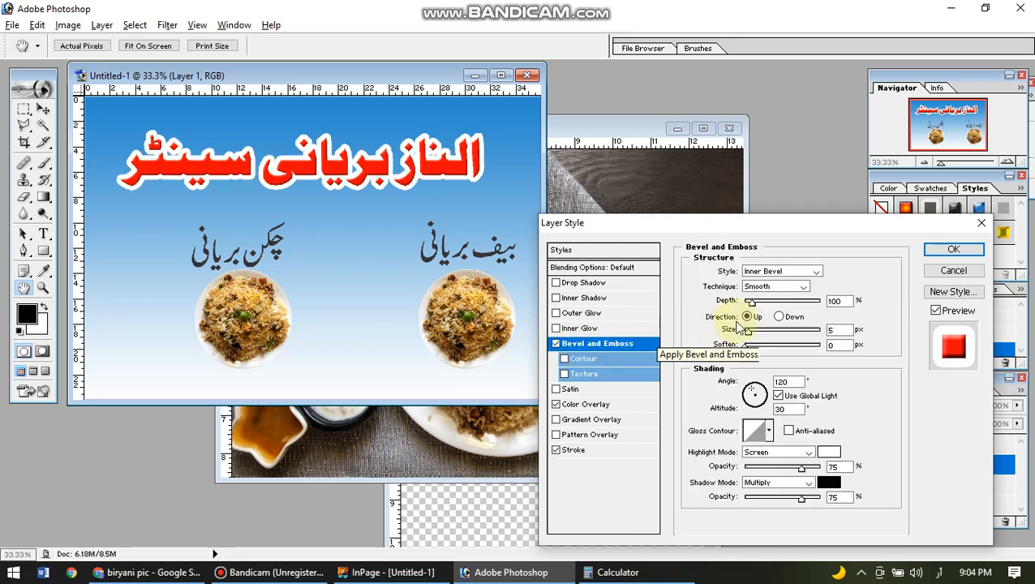
pyautogui.moveTo(750, 301); pyautogui.dragTo(815, 308)
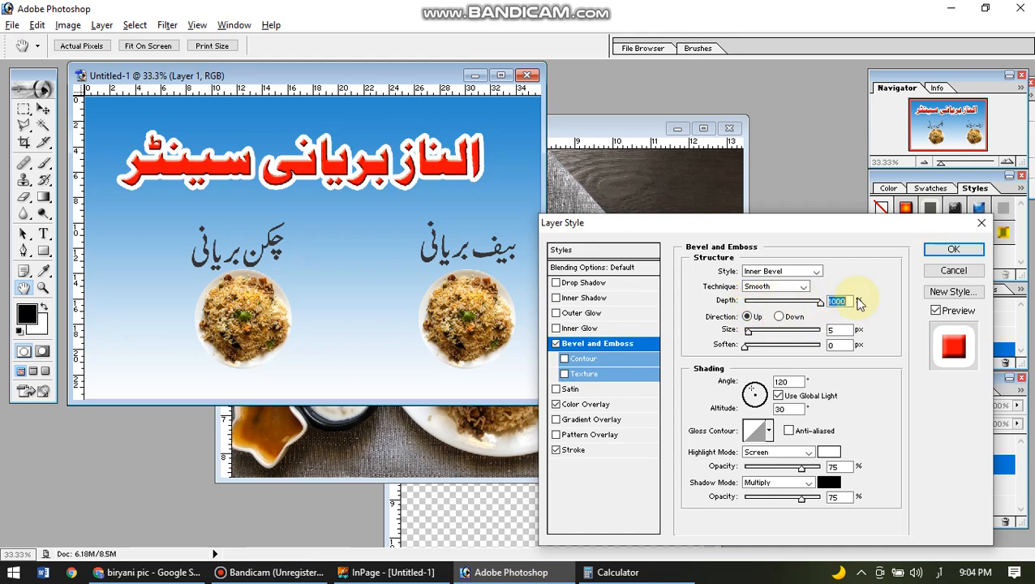
pyautogui.click(793, 272)
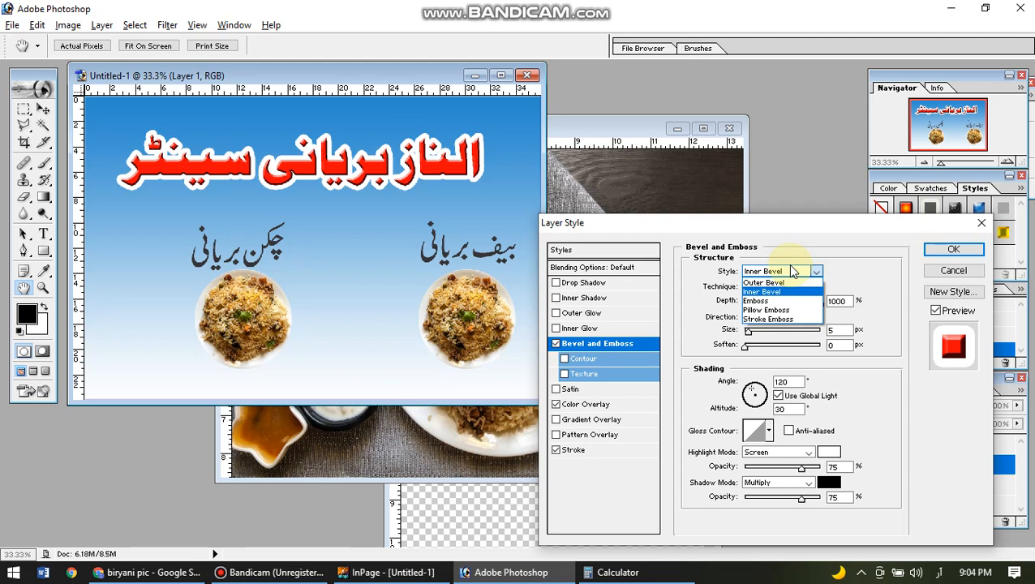
pyautogui.click(793, 271)
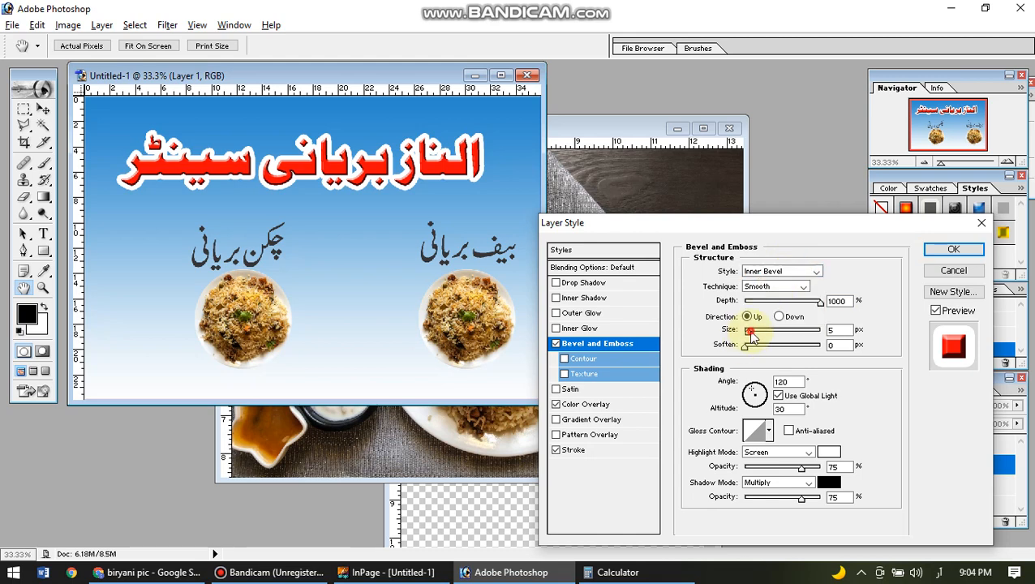
pyautogui.moveTo(753, 338); pyautogui.dragTo(751, 338)
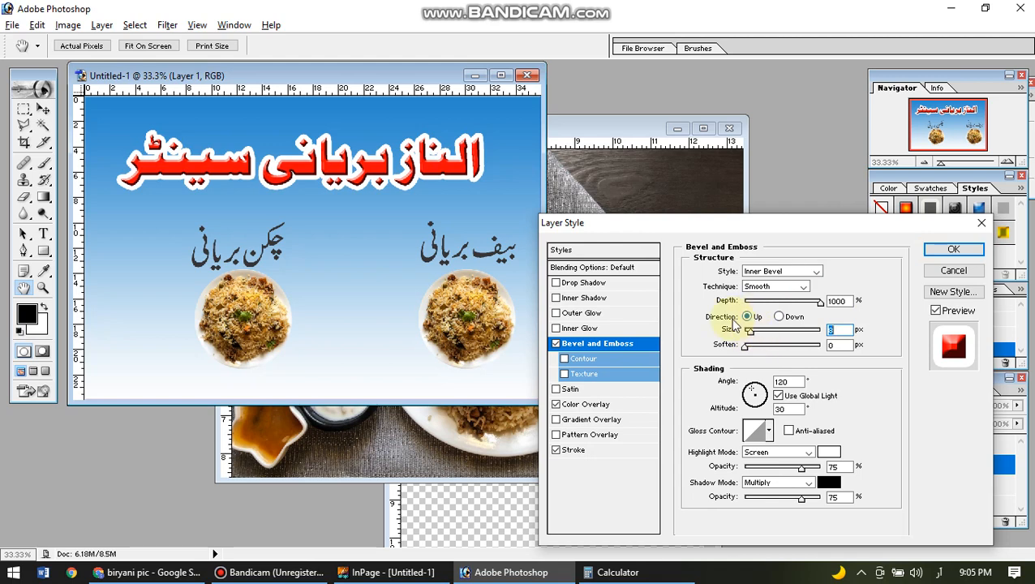
pyautogui.click(965, 252)
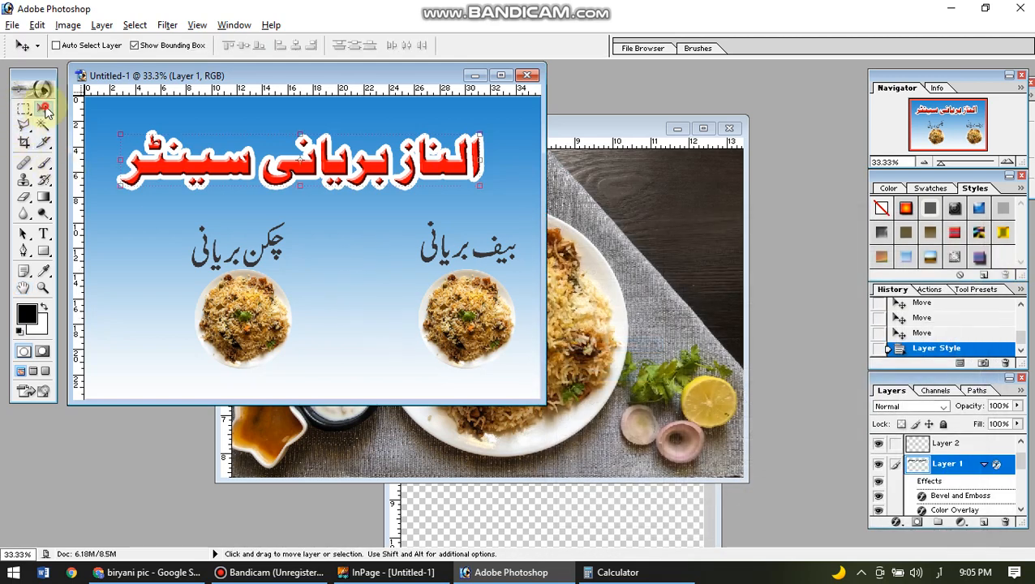
pyautogui.keyDown('ctrl'); pyautogui.click(242, 324); pyautogui.keyUp('ctrl')
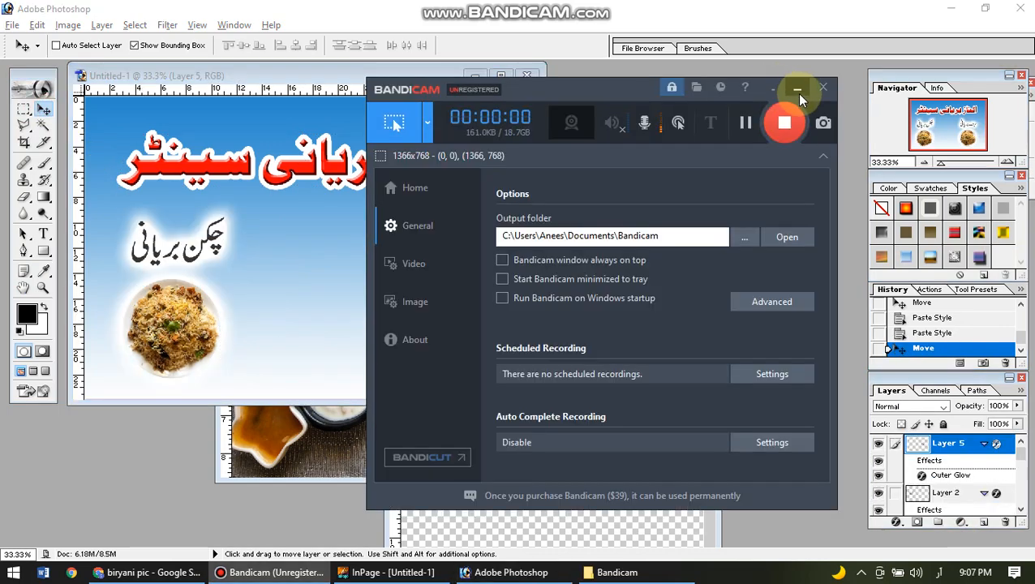
pyautogui.click(797, 91)
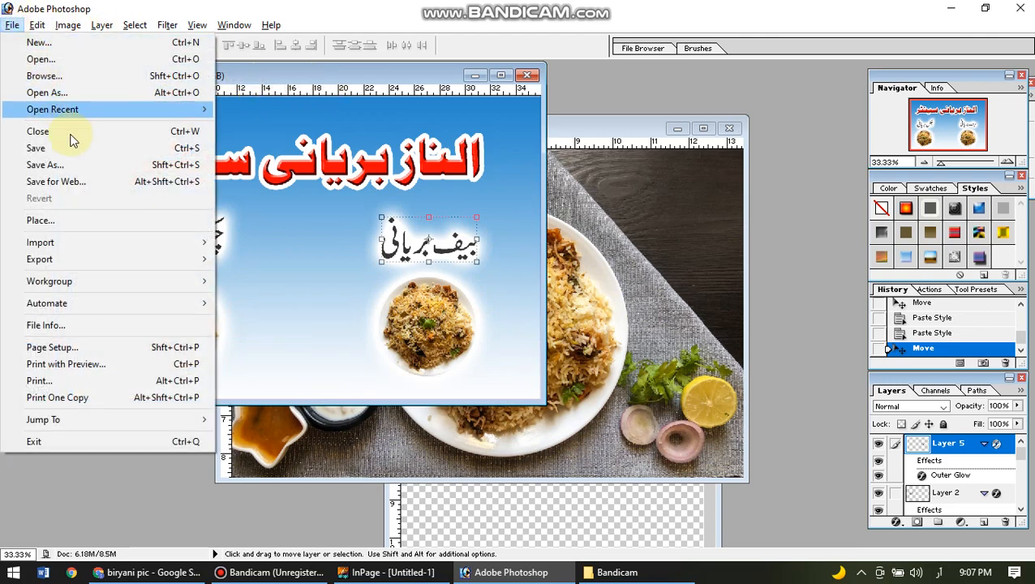
# - Start saving the banner under a new name in the desktop's biryani folder, keeping the Photoshop PSD format
pyautogui.click(80, 165)
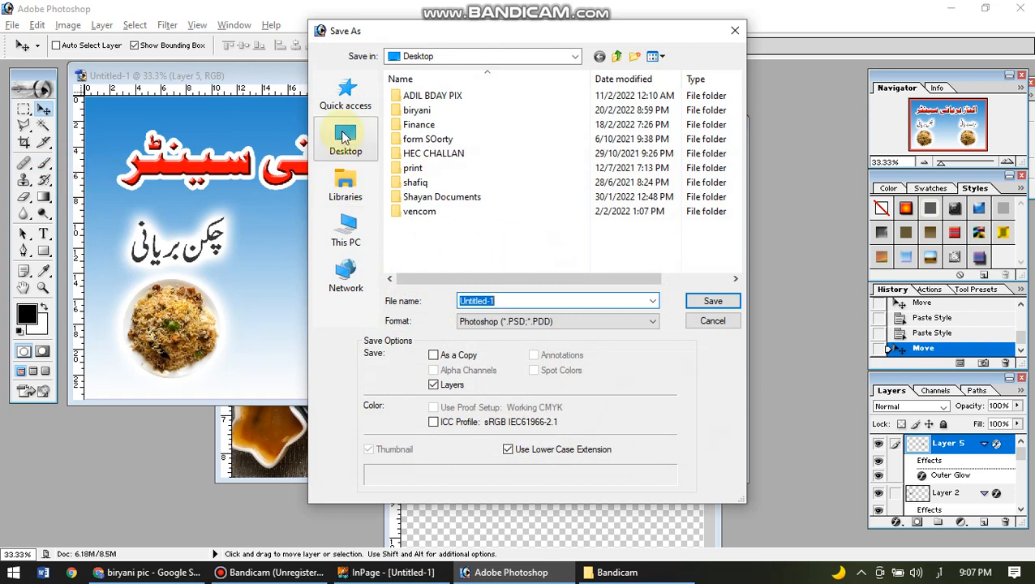
pyautogui.click(344, 137)
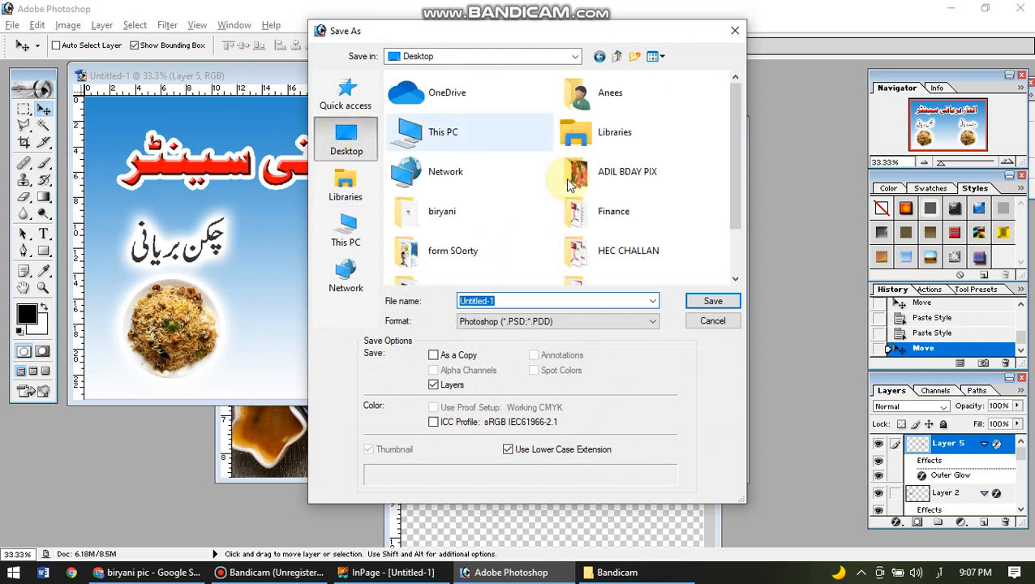
pyautogui.click(462, 216)
pyautogui.doubleClick(462, 216)
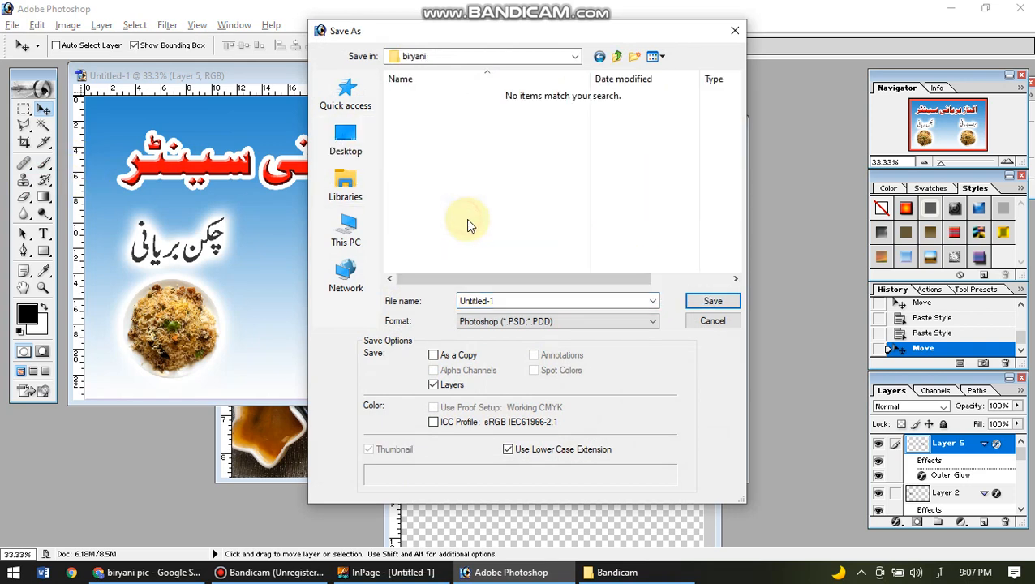
pyautogui.click(527, 321)
pyautogui.click(529, 332)
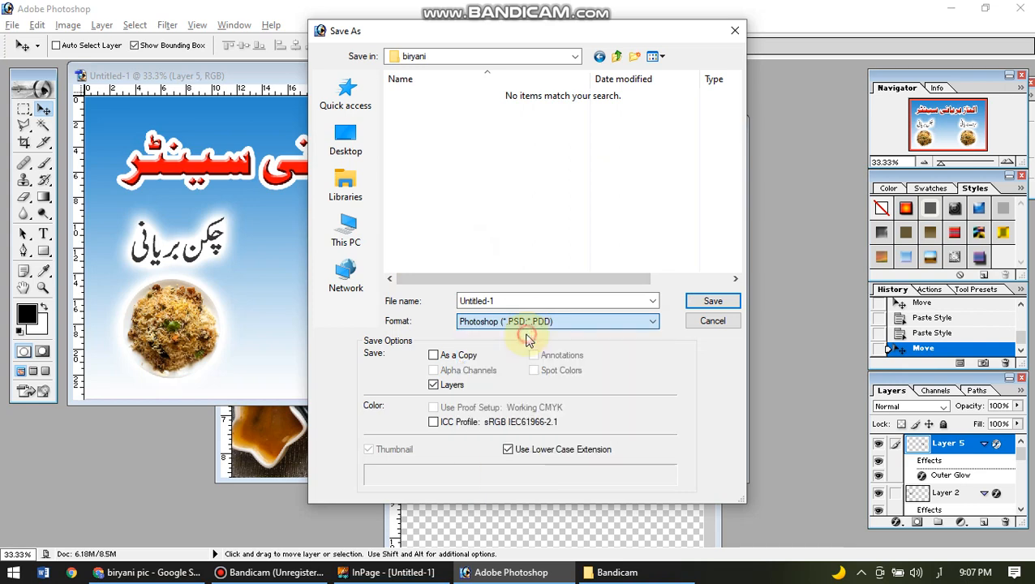
pyautogui.click(513, 301)
pyautogui.write('2')
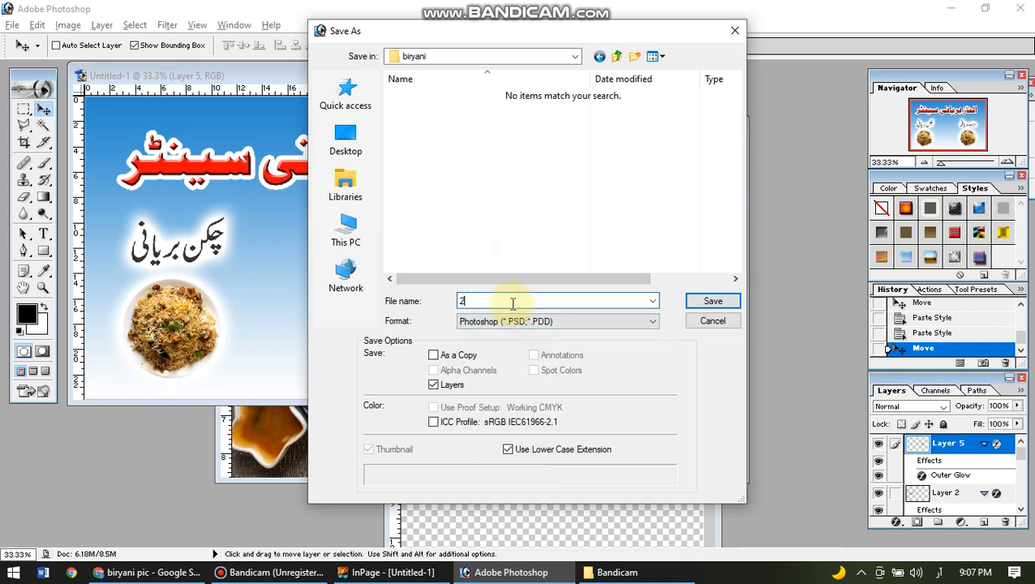
pyautogui.write('ژ3')
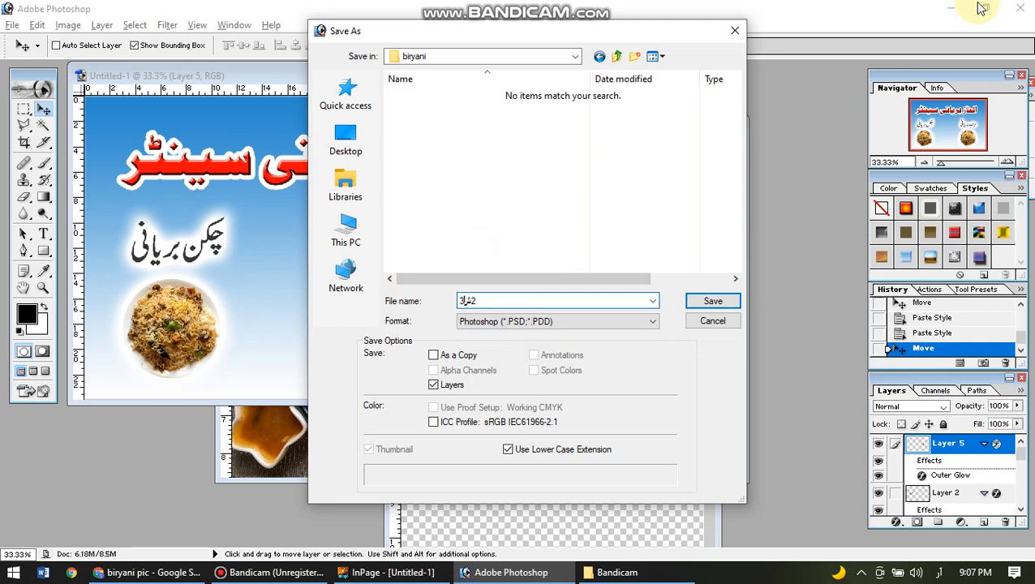
# - Switch the keyboard language to English, name the file 2x3 and save it
pyautogui.click(938, 573)
pyautogui.click(917, 446)
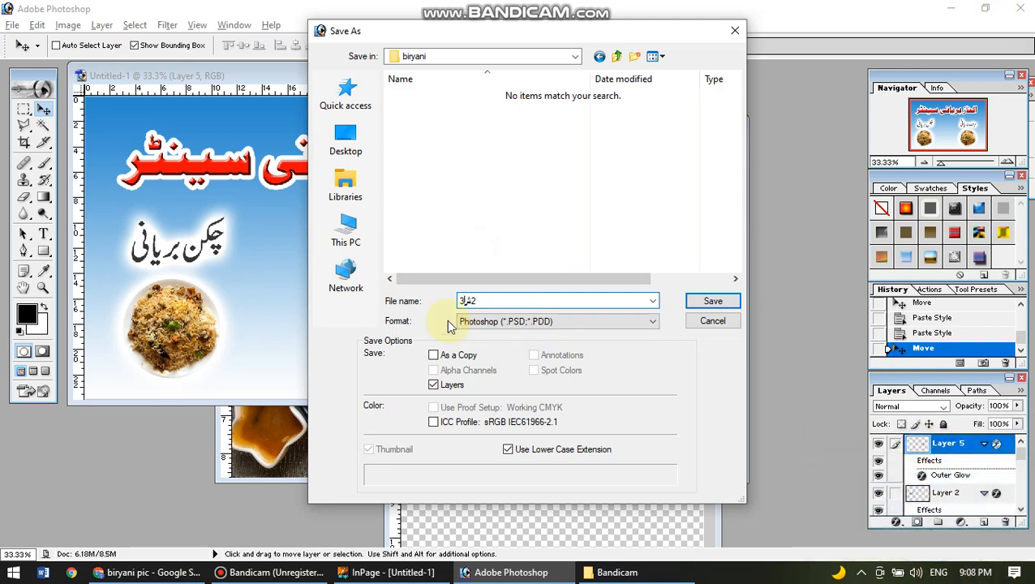
pyautogui.doubleClick(474, 300)
pyautogui.press('BackSpace')
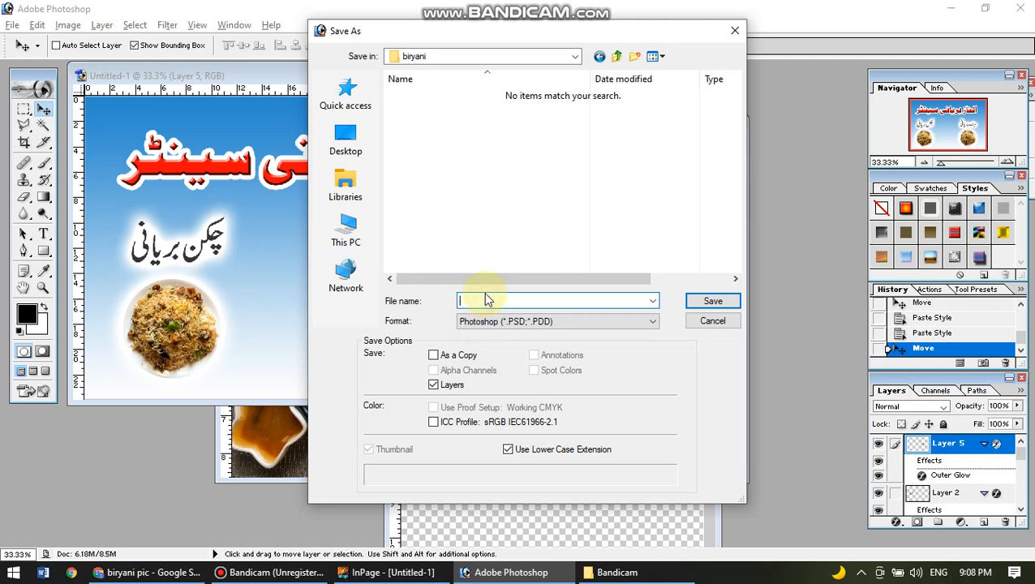
pyautogui.write('2x3')
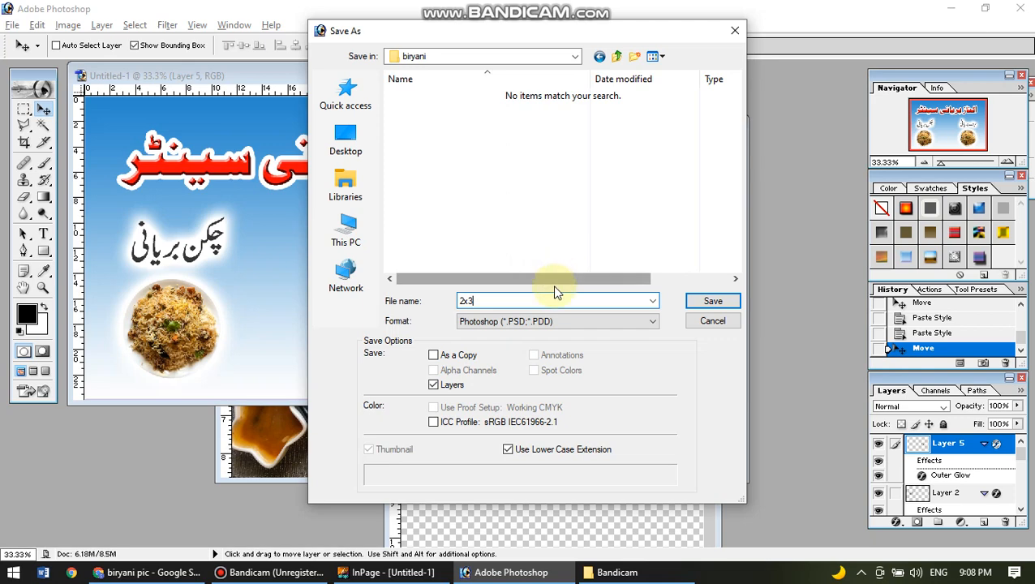
pyautogui.click(728, 303)
# - Close the banner, and close the biryani plate picture and urdu typing.eps without saving changes
pyautogui.click(544, 86)
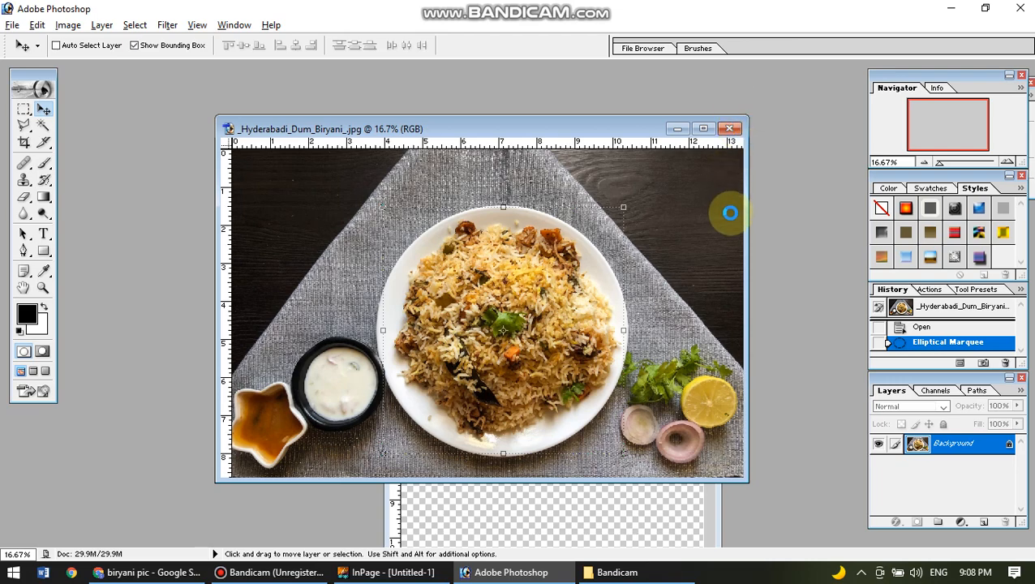
pyautogui.hotkey('ctrl', 'w')
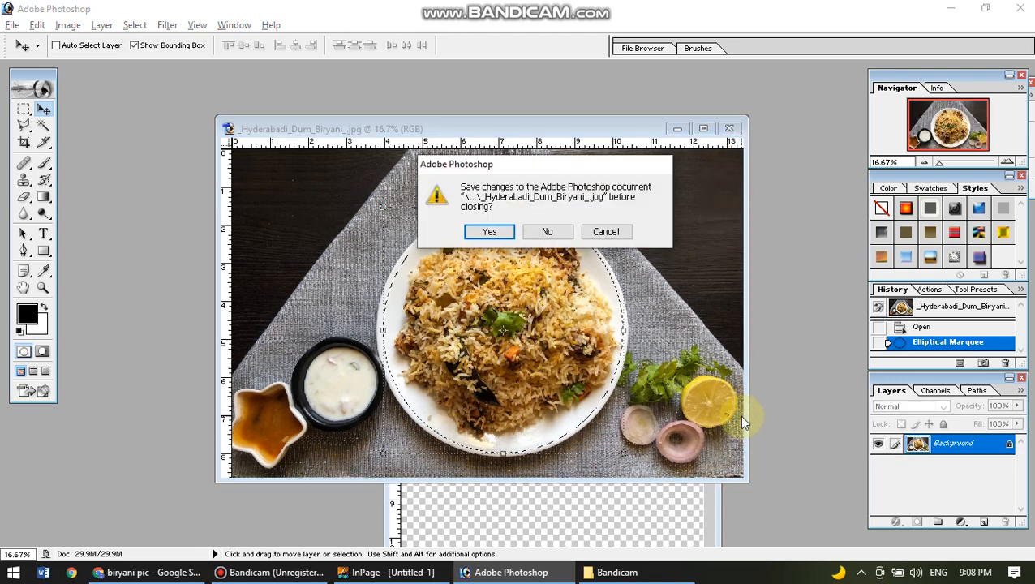
pyautogui.click(545, 231)
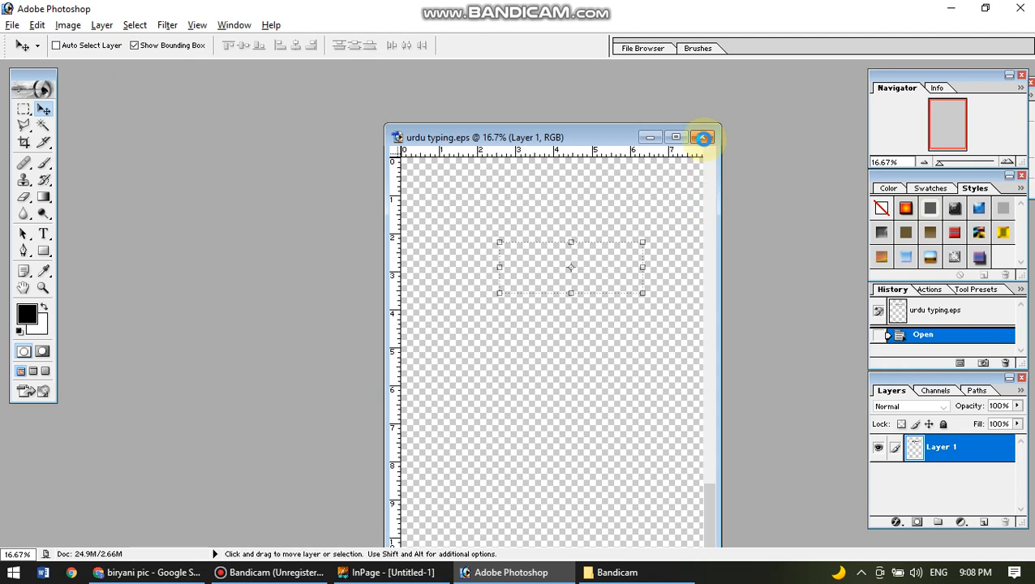
pyautogui.click(703, 138)
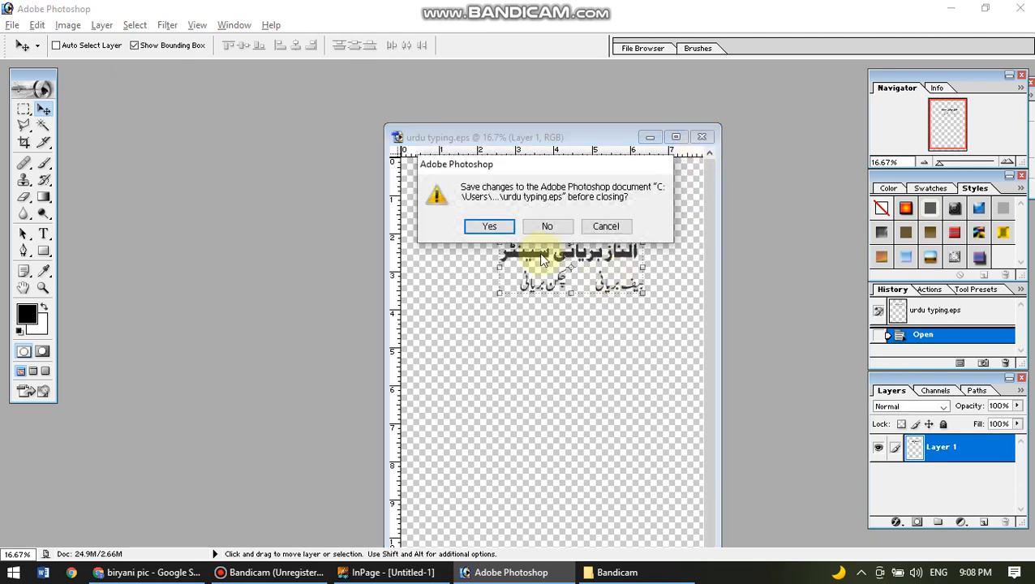
pyautogui.click(545, 226)
# - Open the 2x3 file from the desktop's biryani folder to check the saved banner, and close it again
pyautogui.click(615, 572)
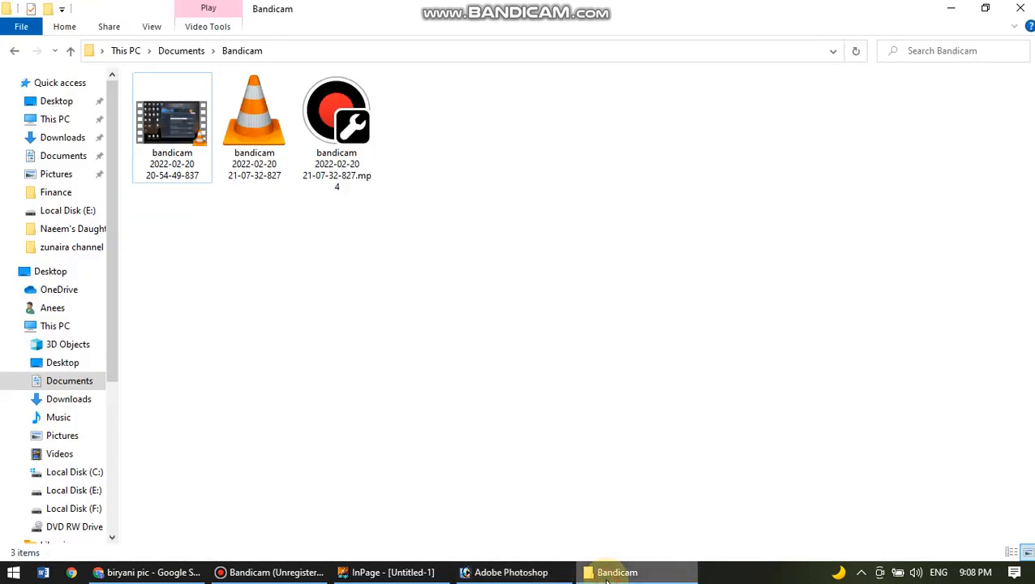
pyautogui.click(950, 7)
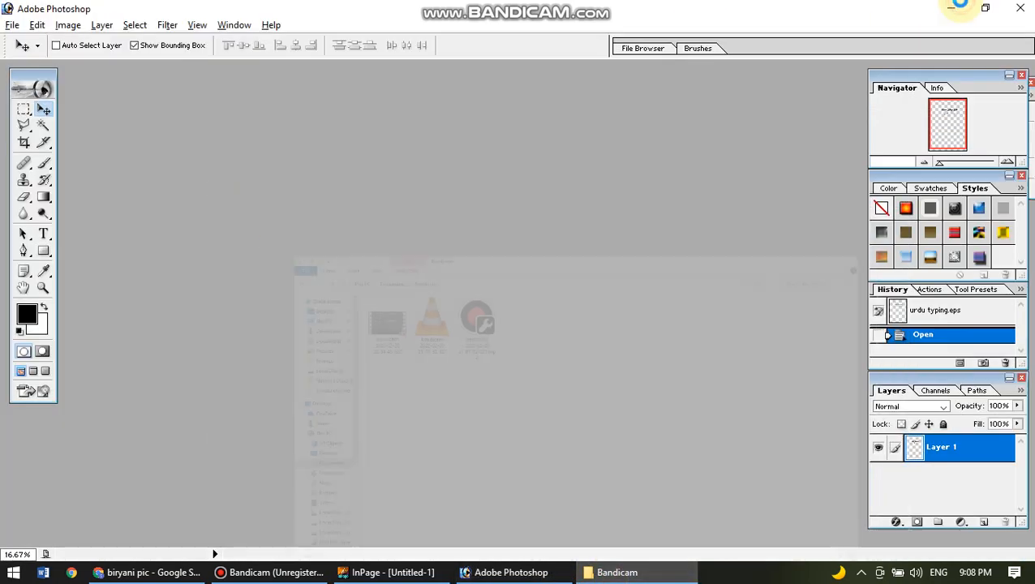
pyautogui.click(953, 7)
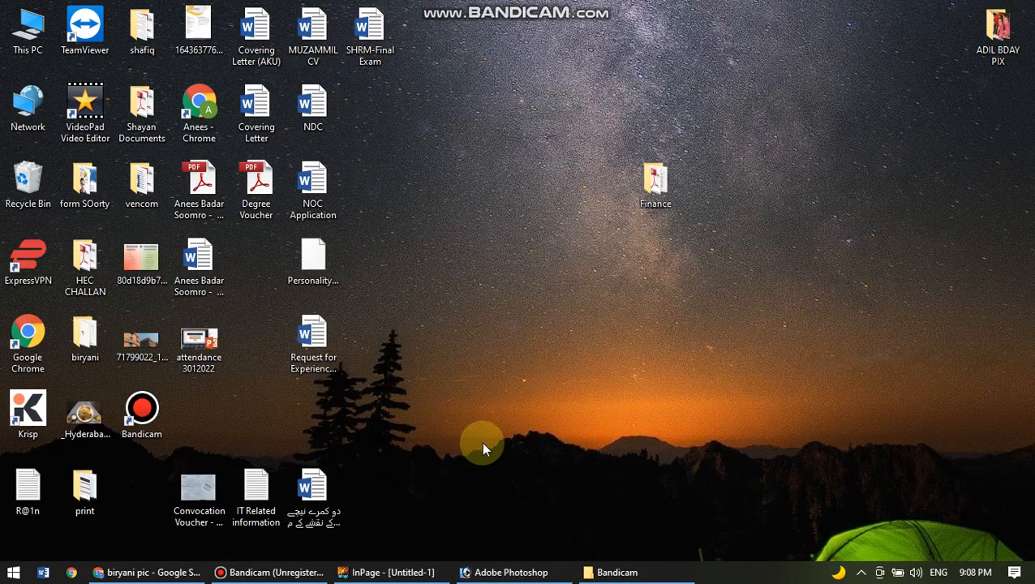
pyautogui.write('bi')
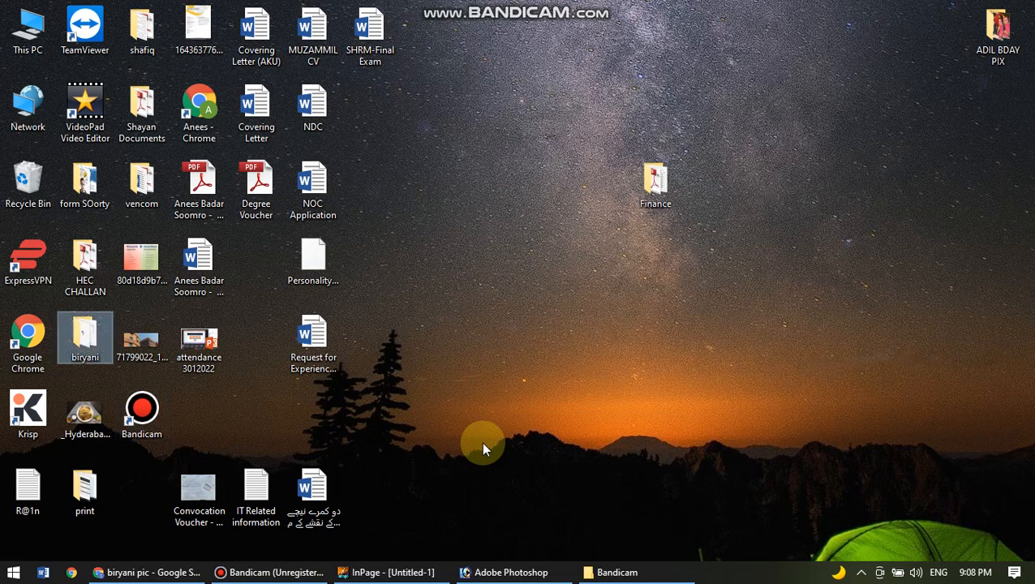
pyautogui.doubleClick(84, 335)
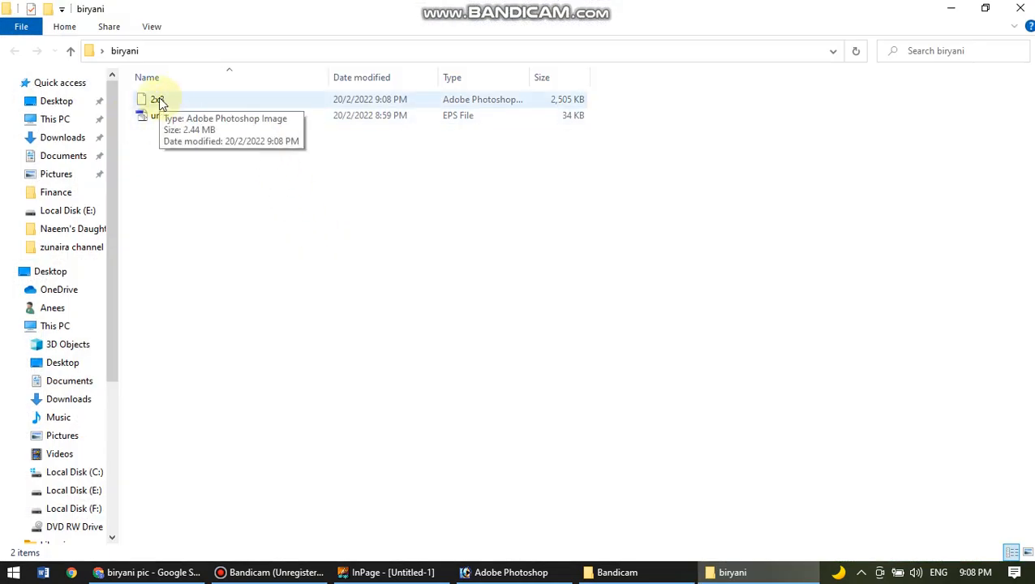
pyautogui.doubleClick(158, 100)
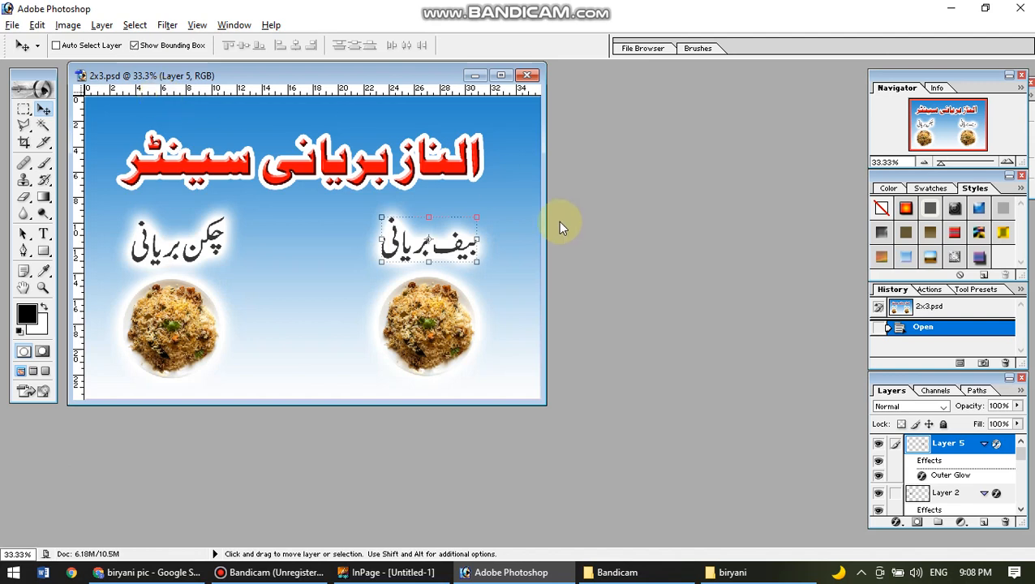
pyautogui.click(527, 75)
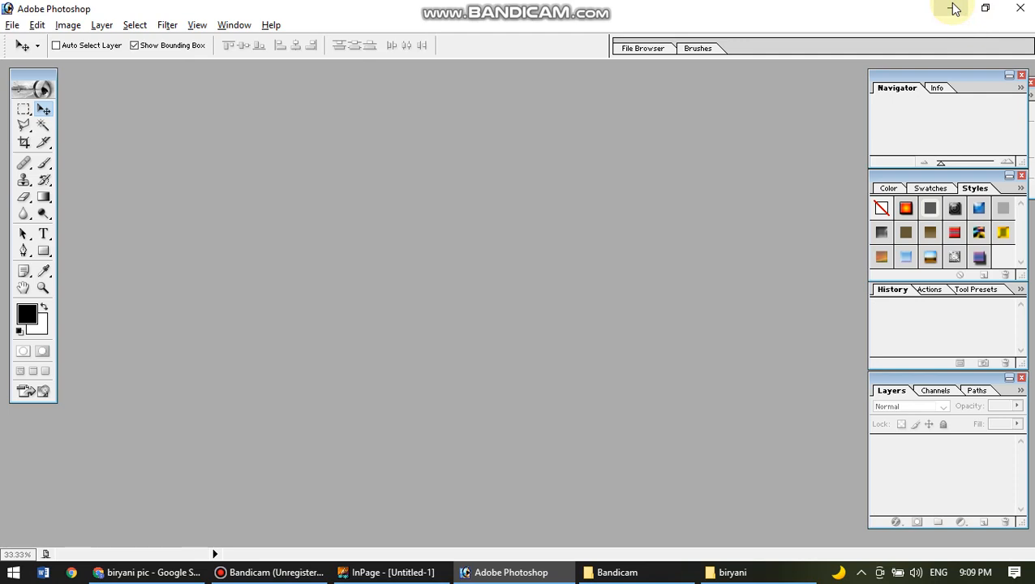
pyautogui.click(954, 9)
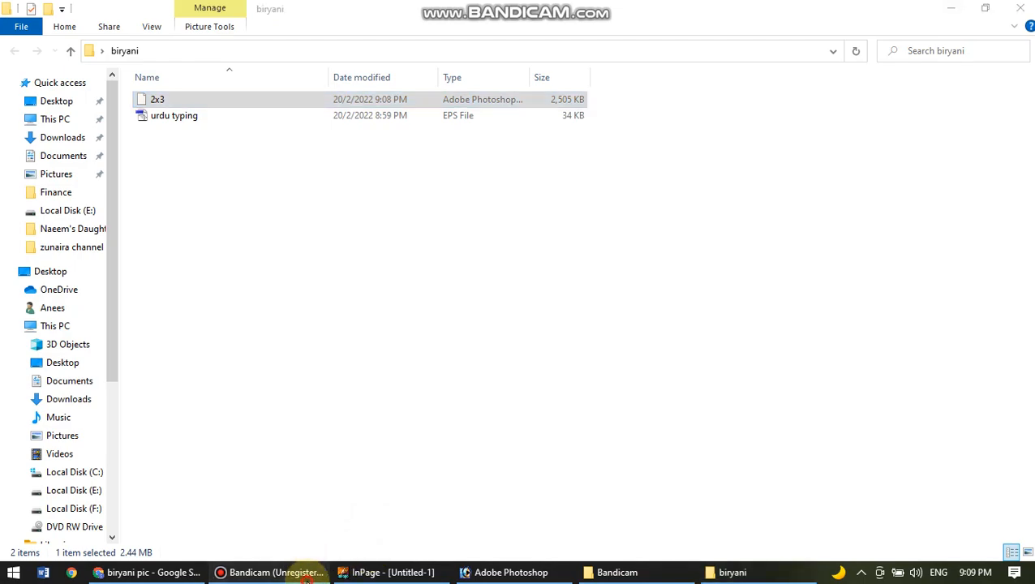